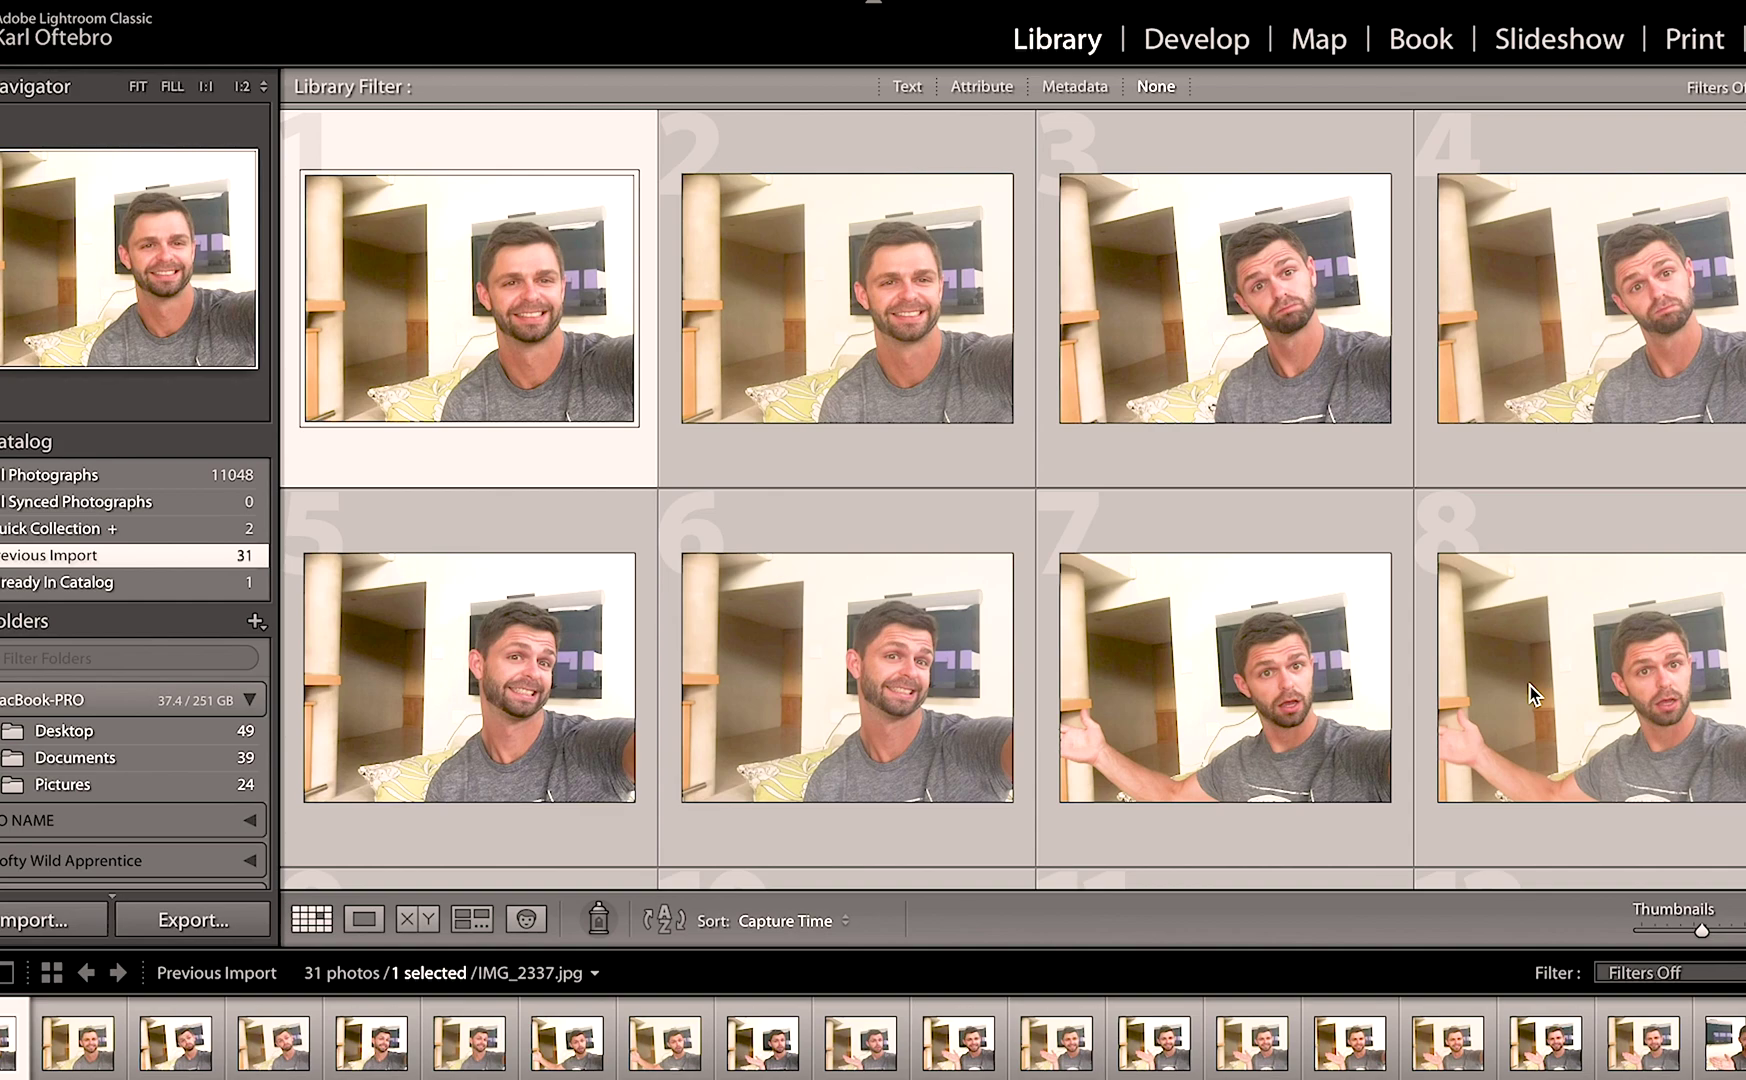
# - Look through the previous import's thumbnails in the grid, comparing the phone selfies with the camera portraits at the end
pyautogui.scroll(-5, 1530, 686)
pyautogui.scroll(-8, 1530, 686)
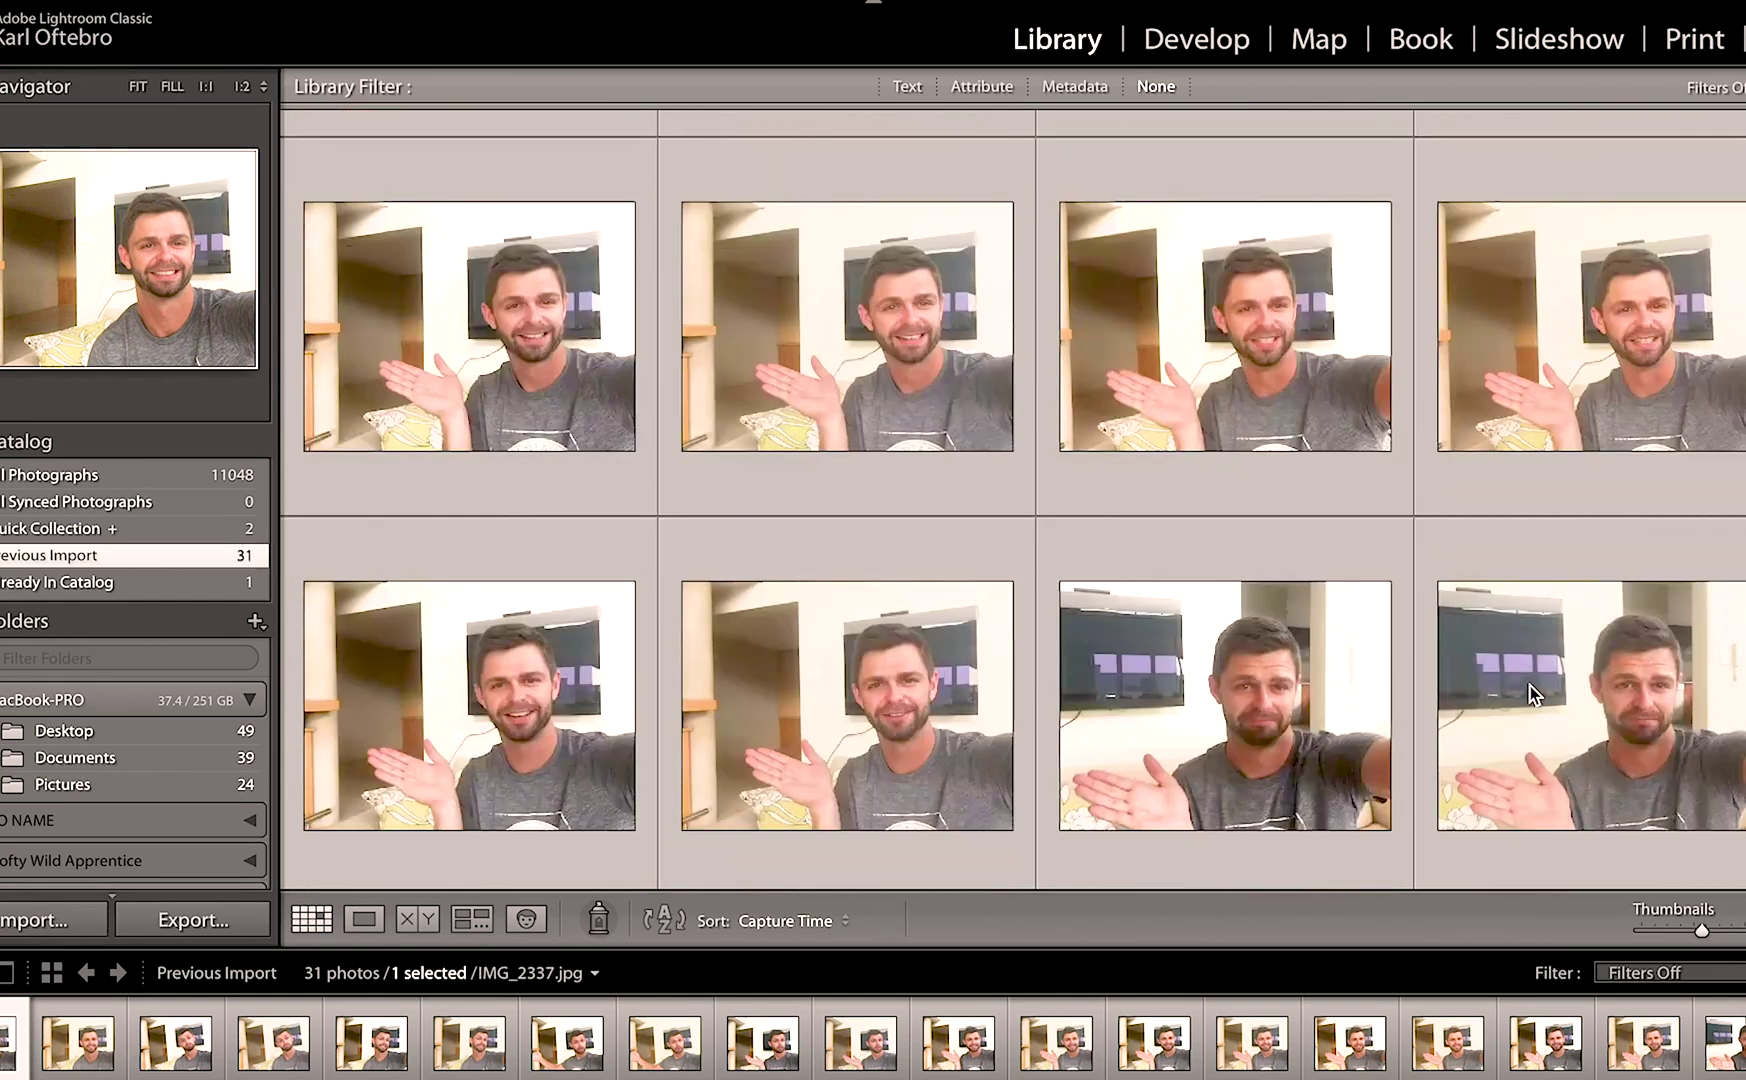
pyautogui.scroll(-2, 1530, 686)
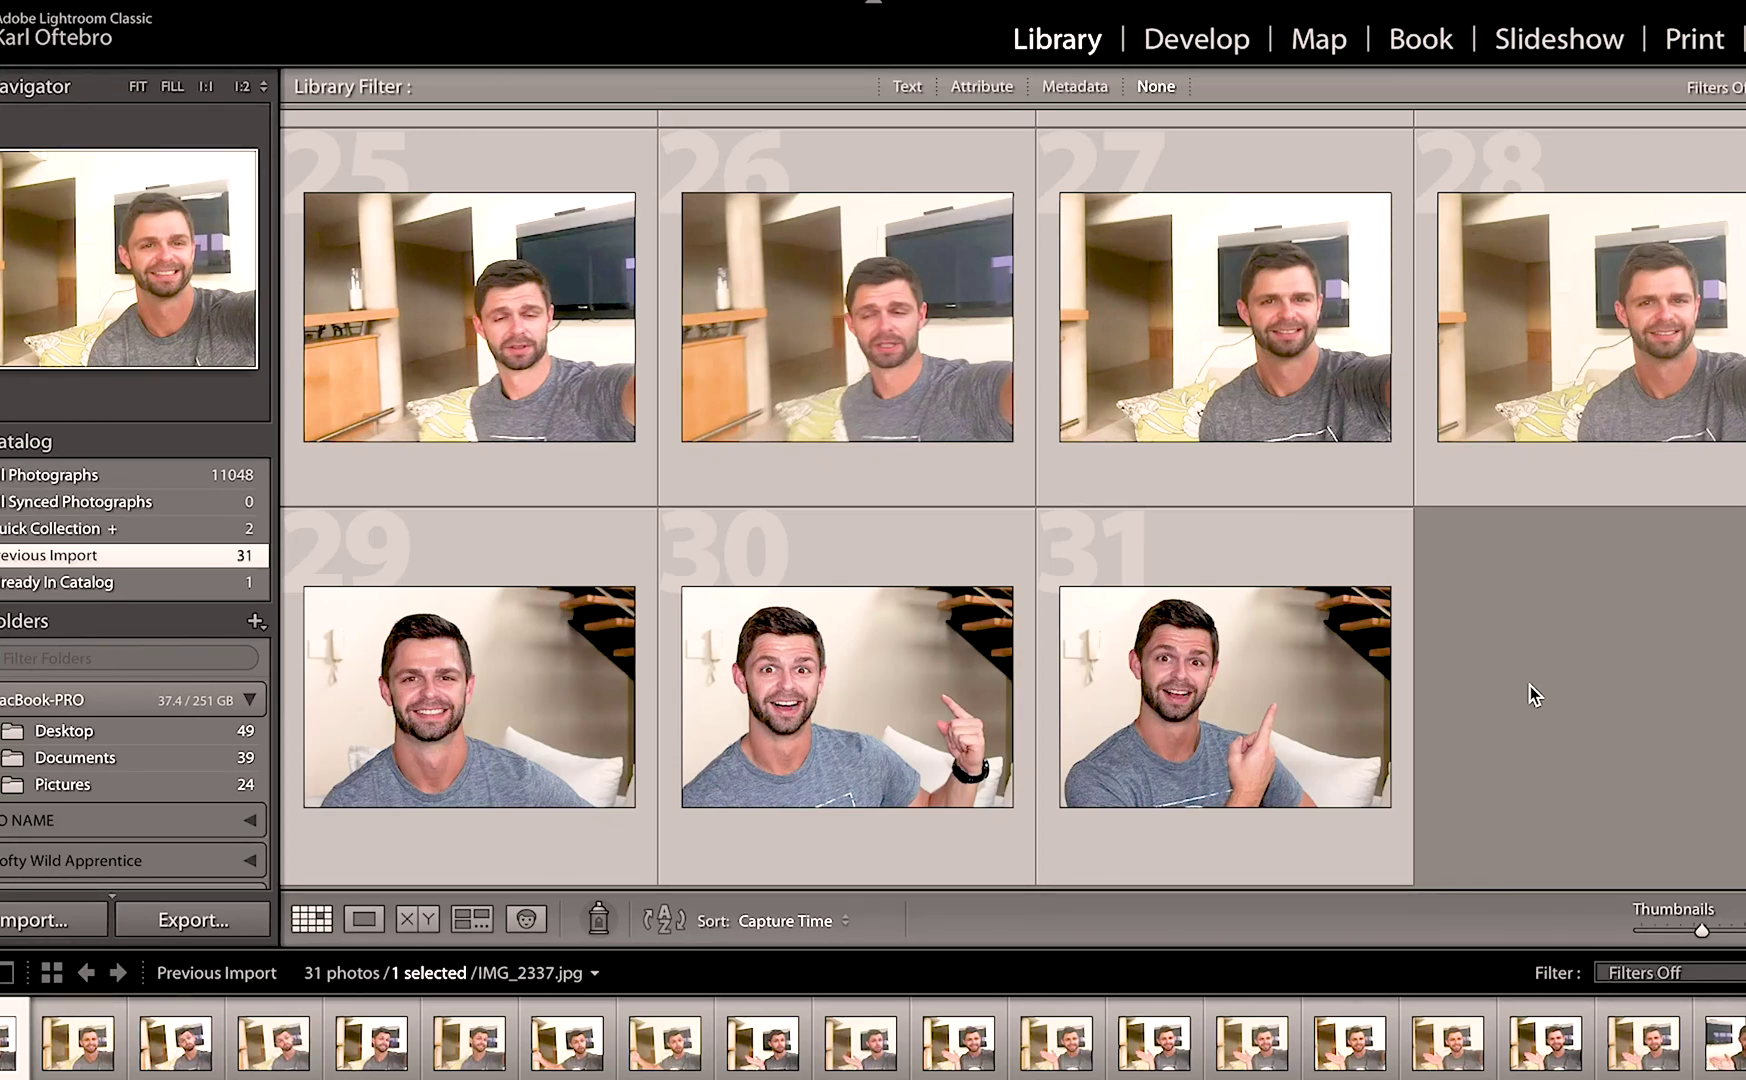
pyautogui.scroll(5, 1530, 686)
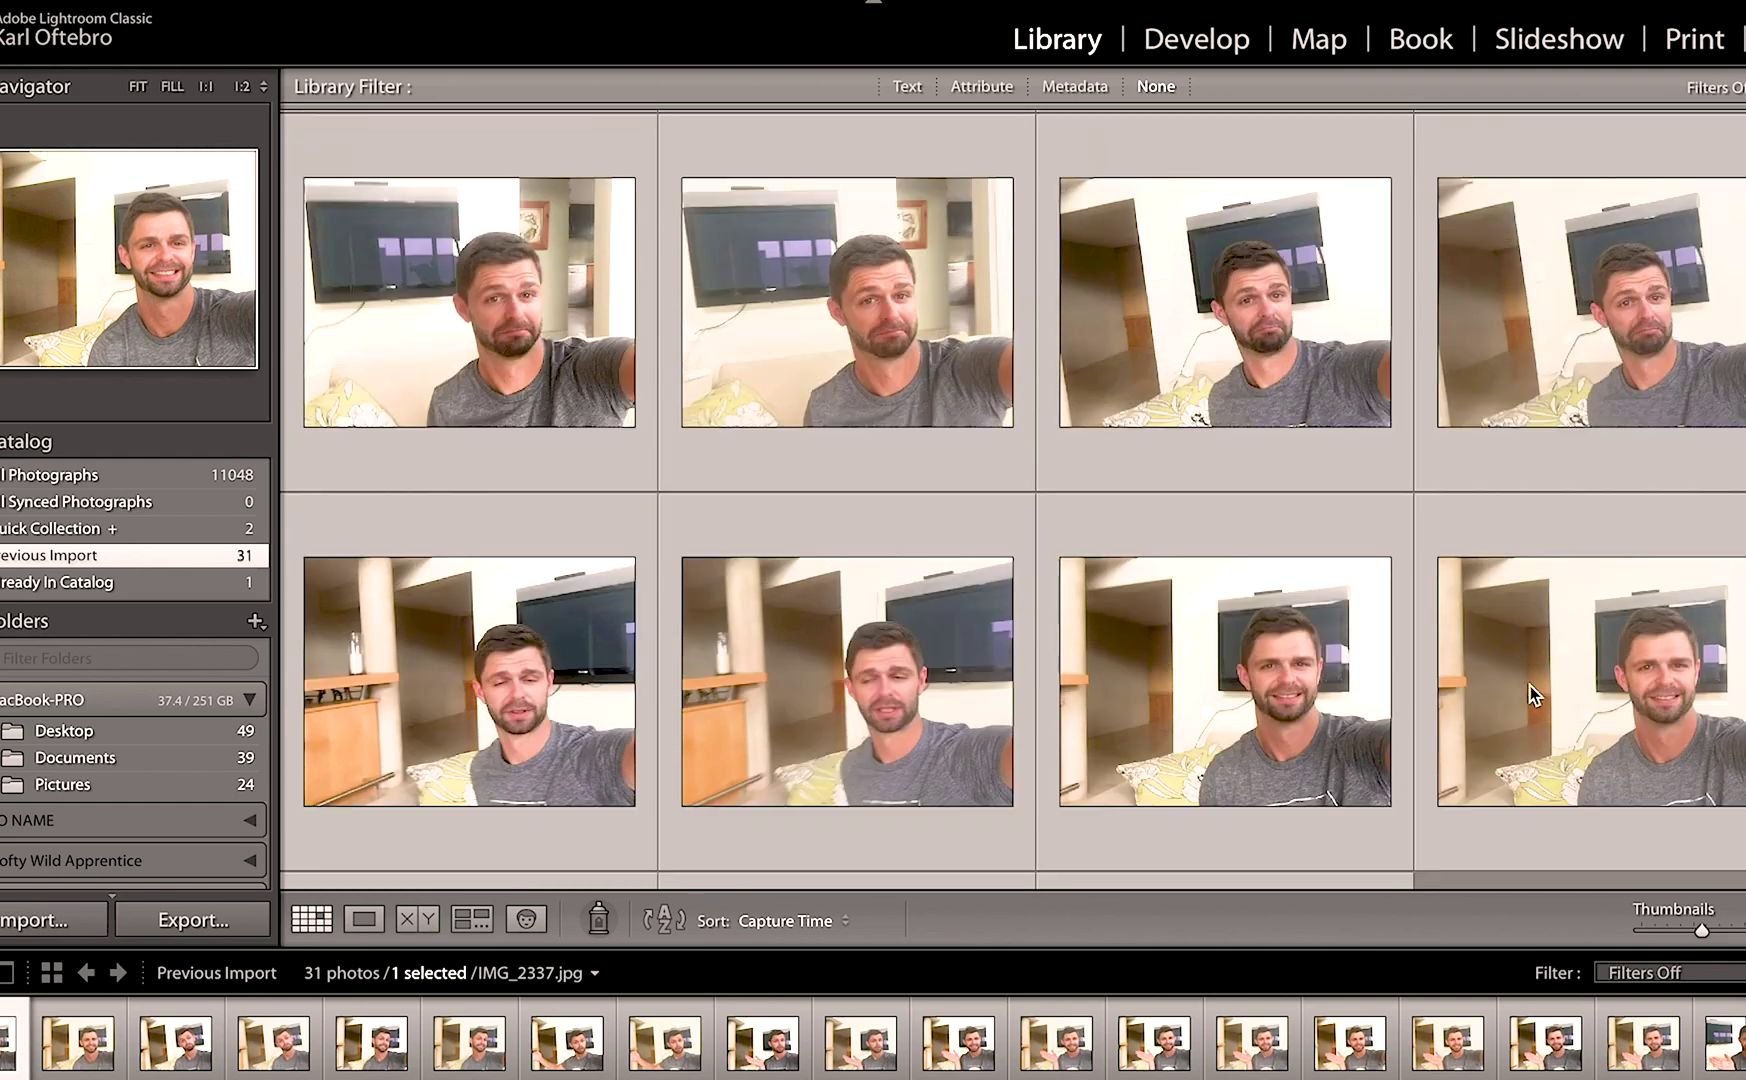
pyautogui.scroll(2, 1530, 686)
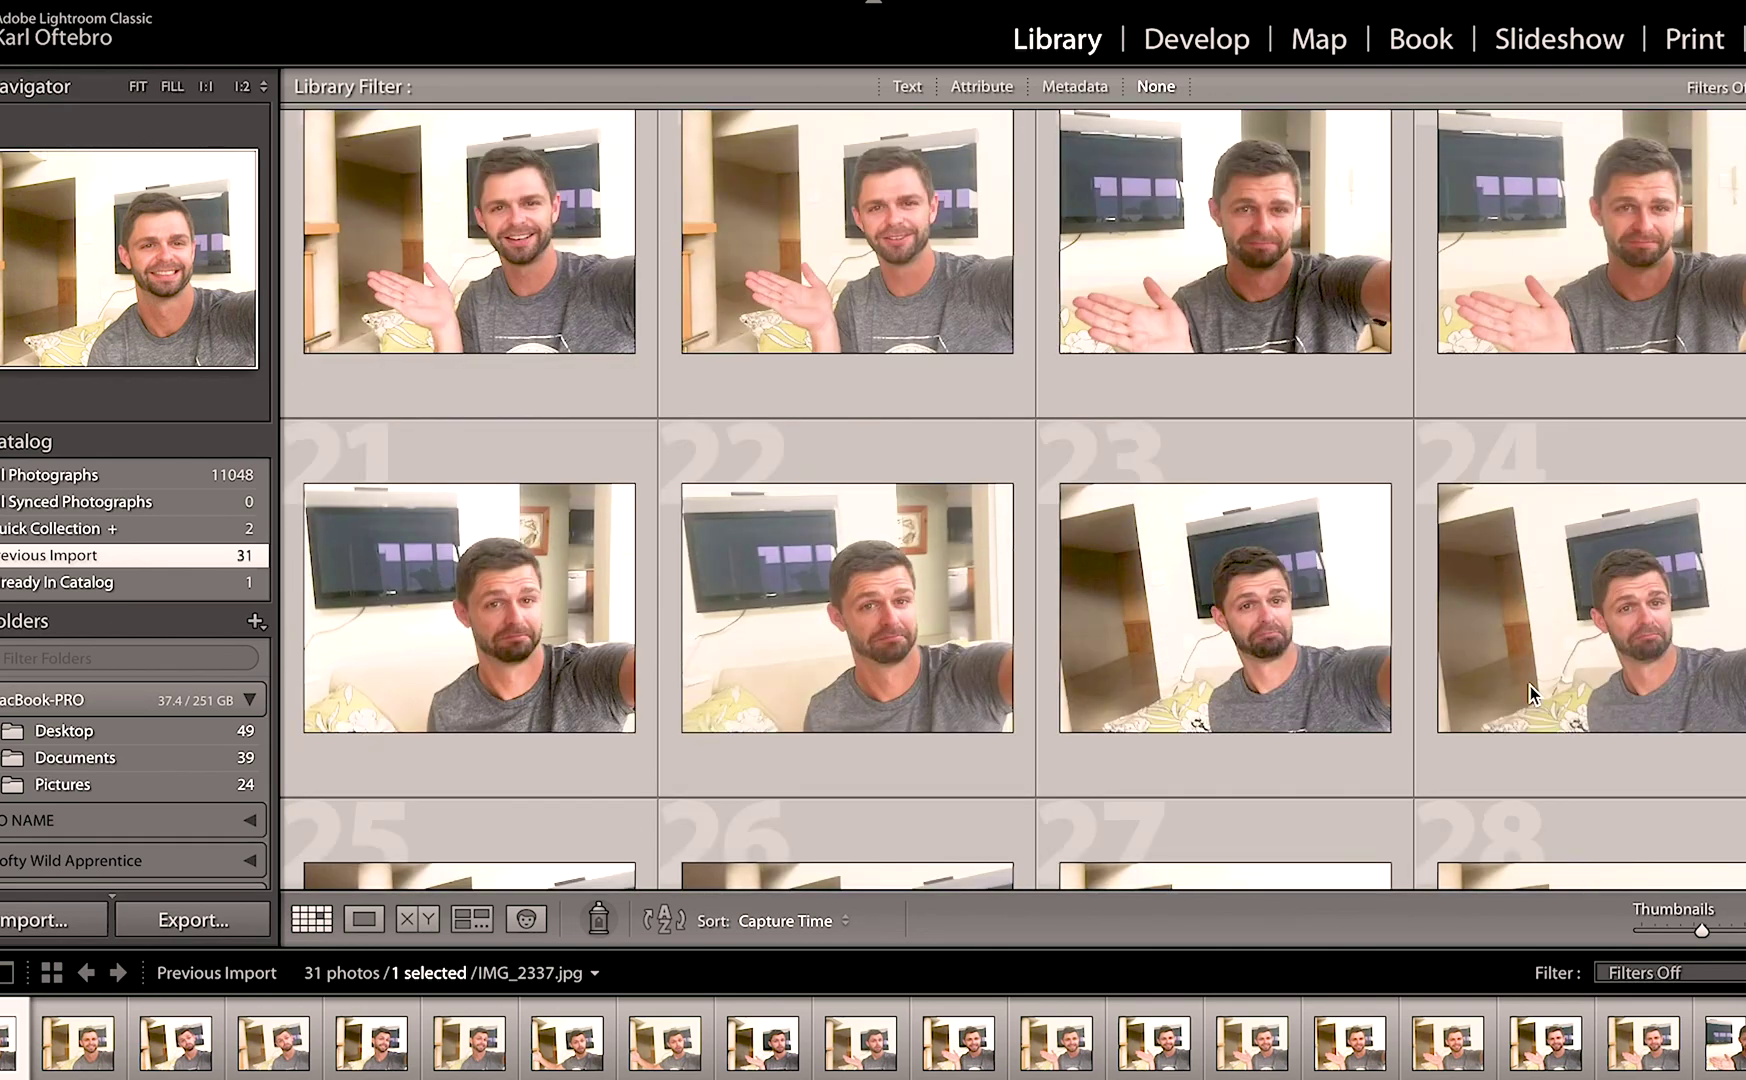
pyautogui.scroll(2, 1530, 686)
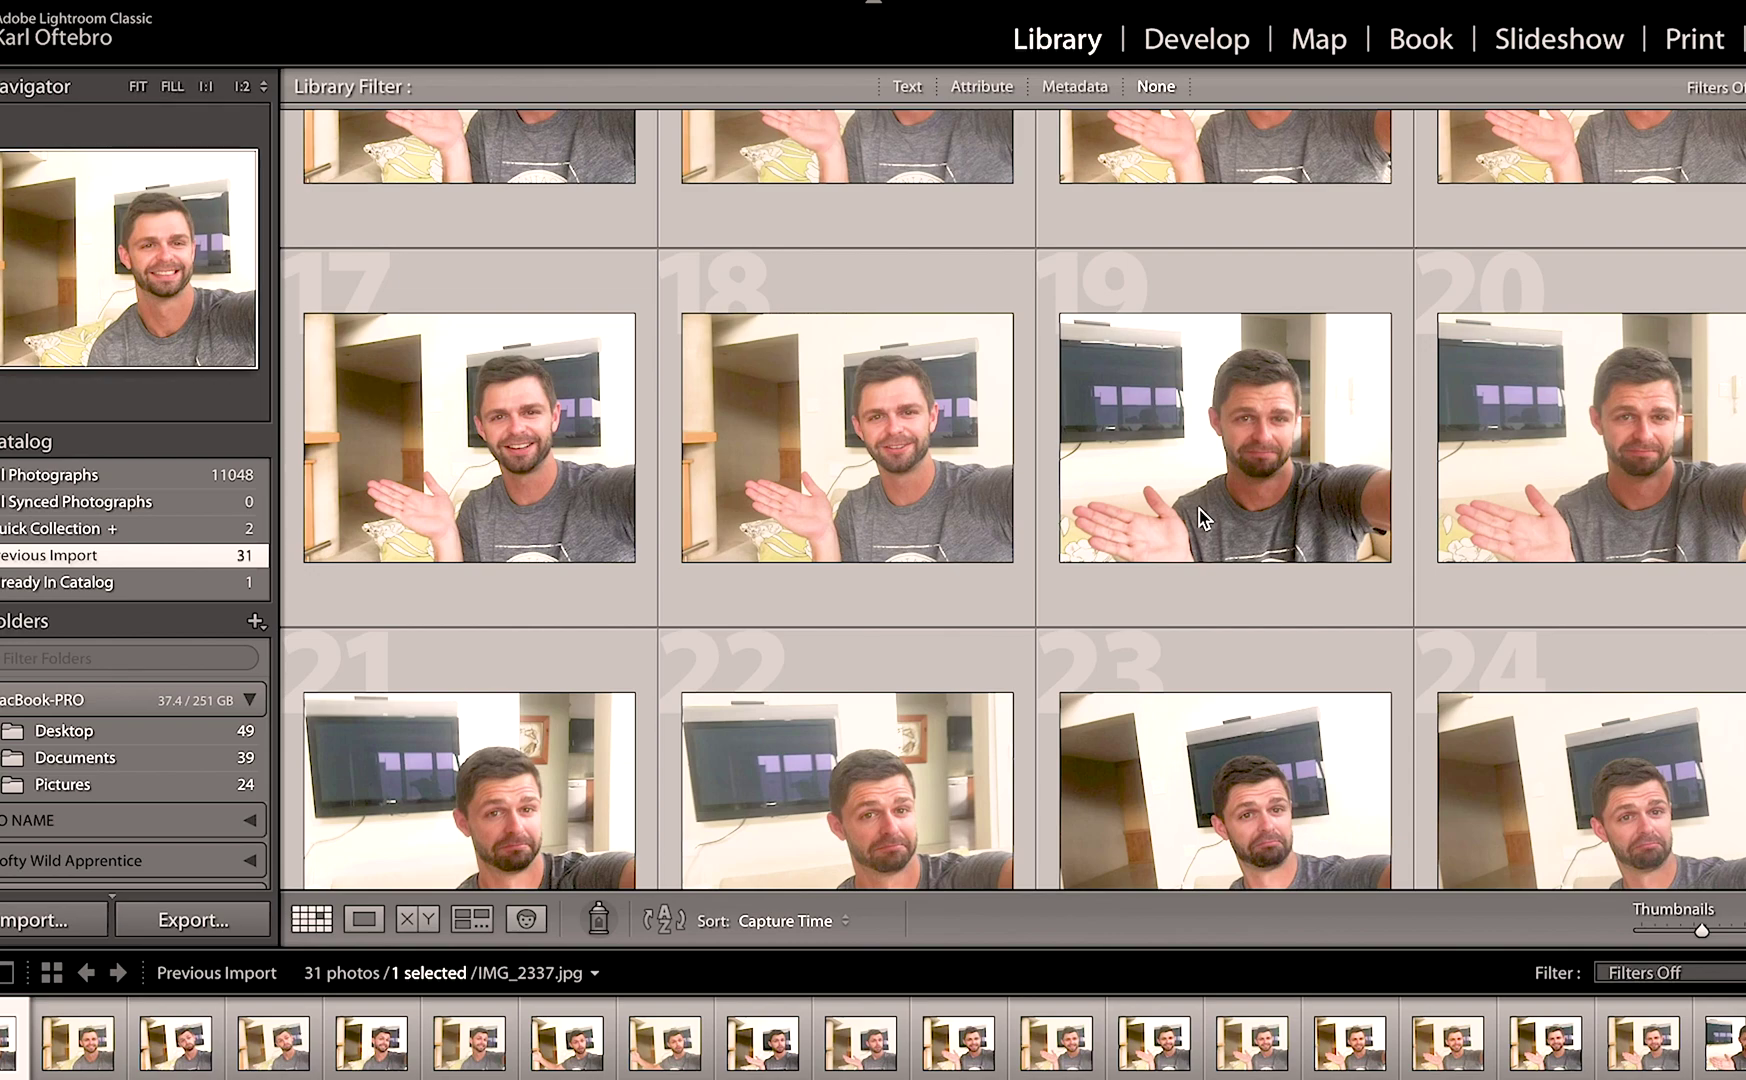
pyautogui.scroll(8, 1229, 522)
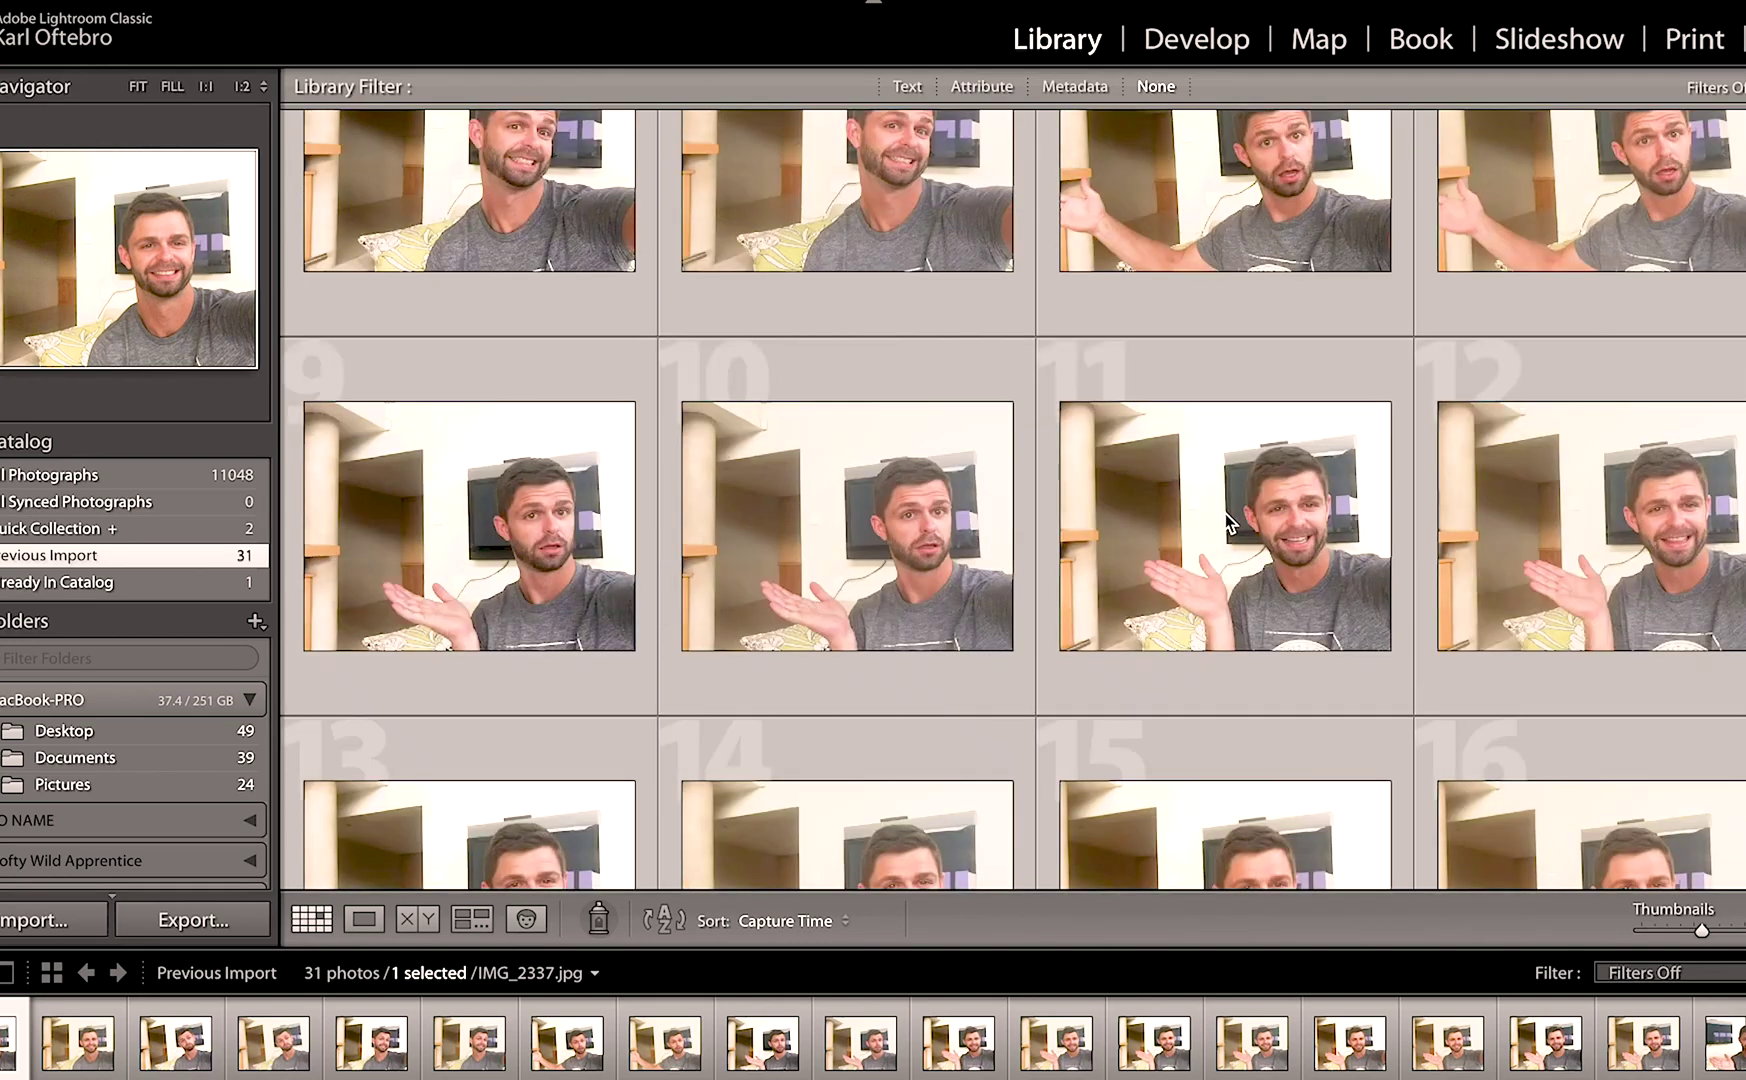
pyautogui.scroll(-15, 1229, 522)
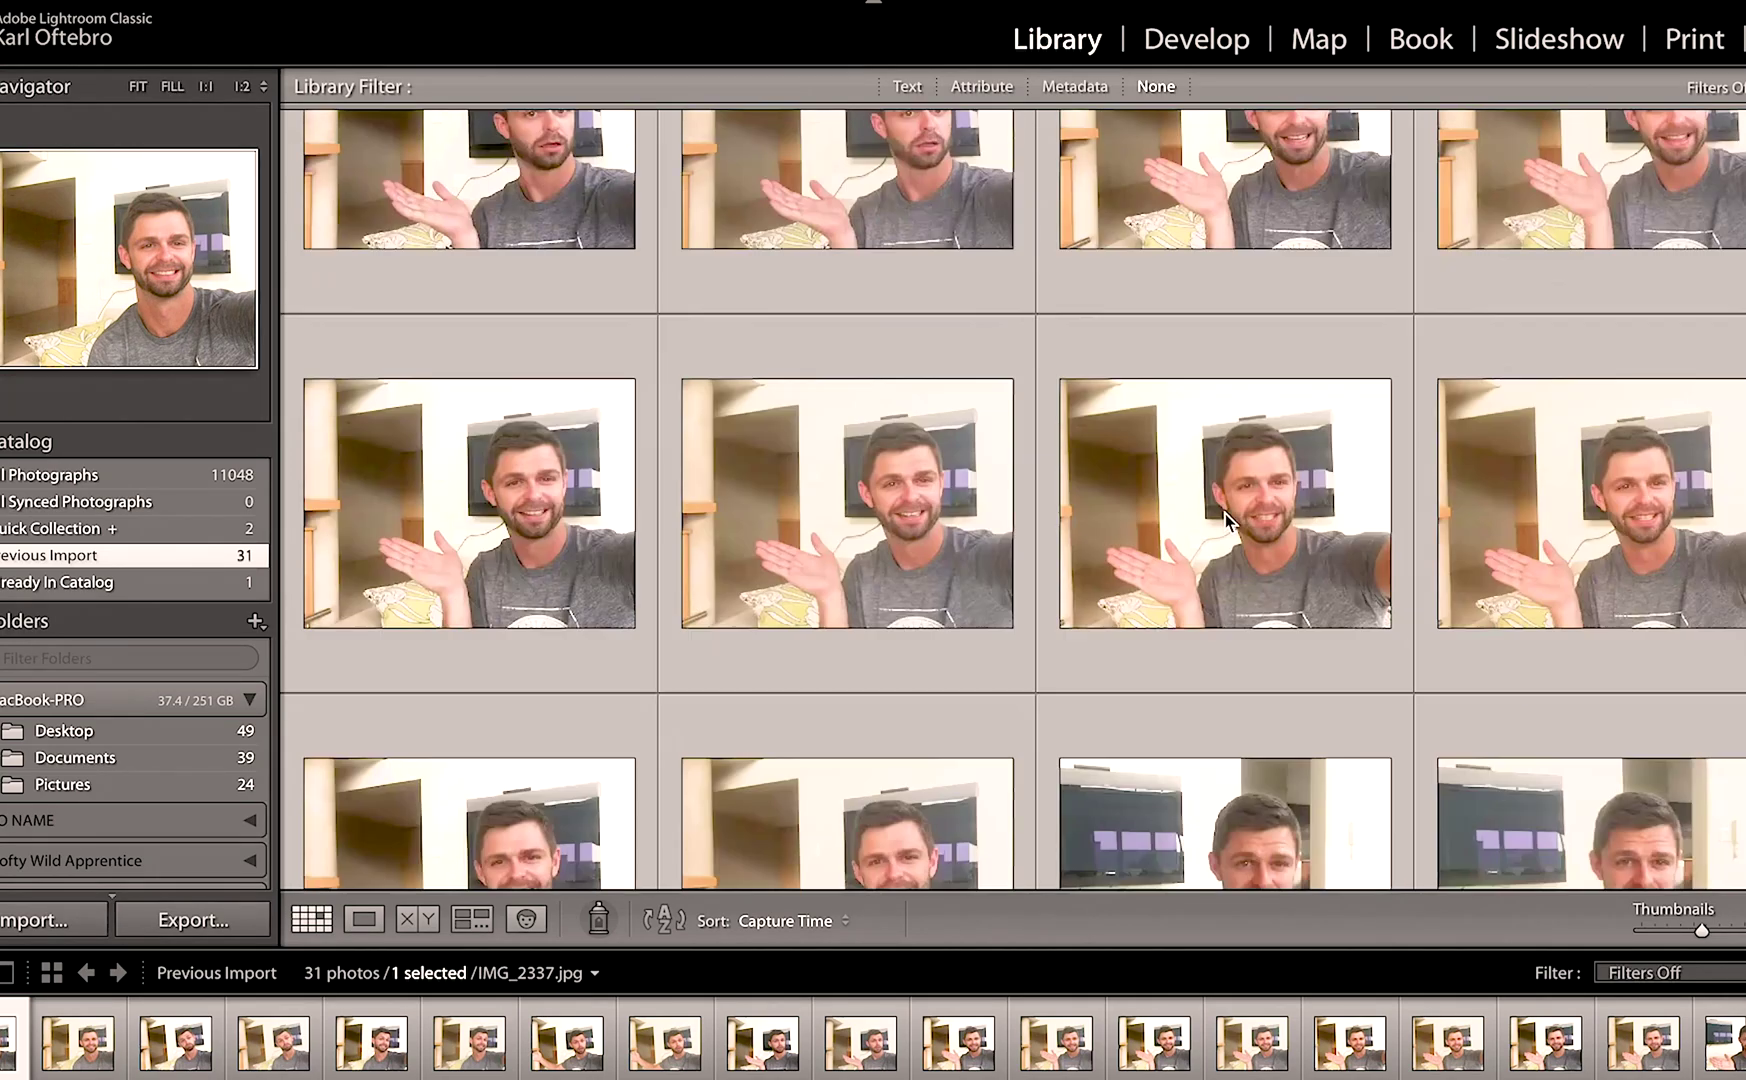
pyautogui.scroll(-2, 1229, 522)
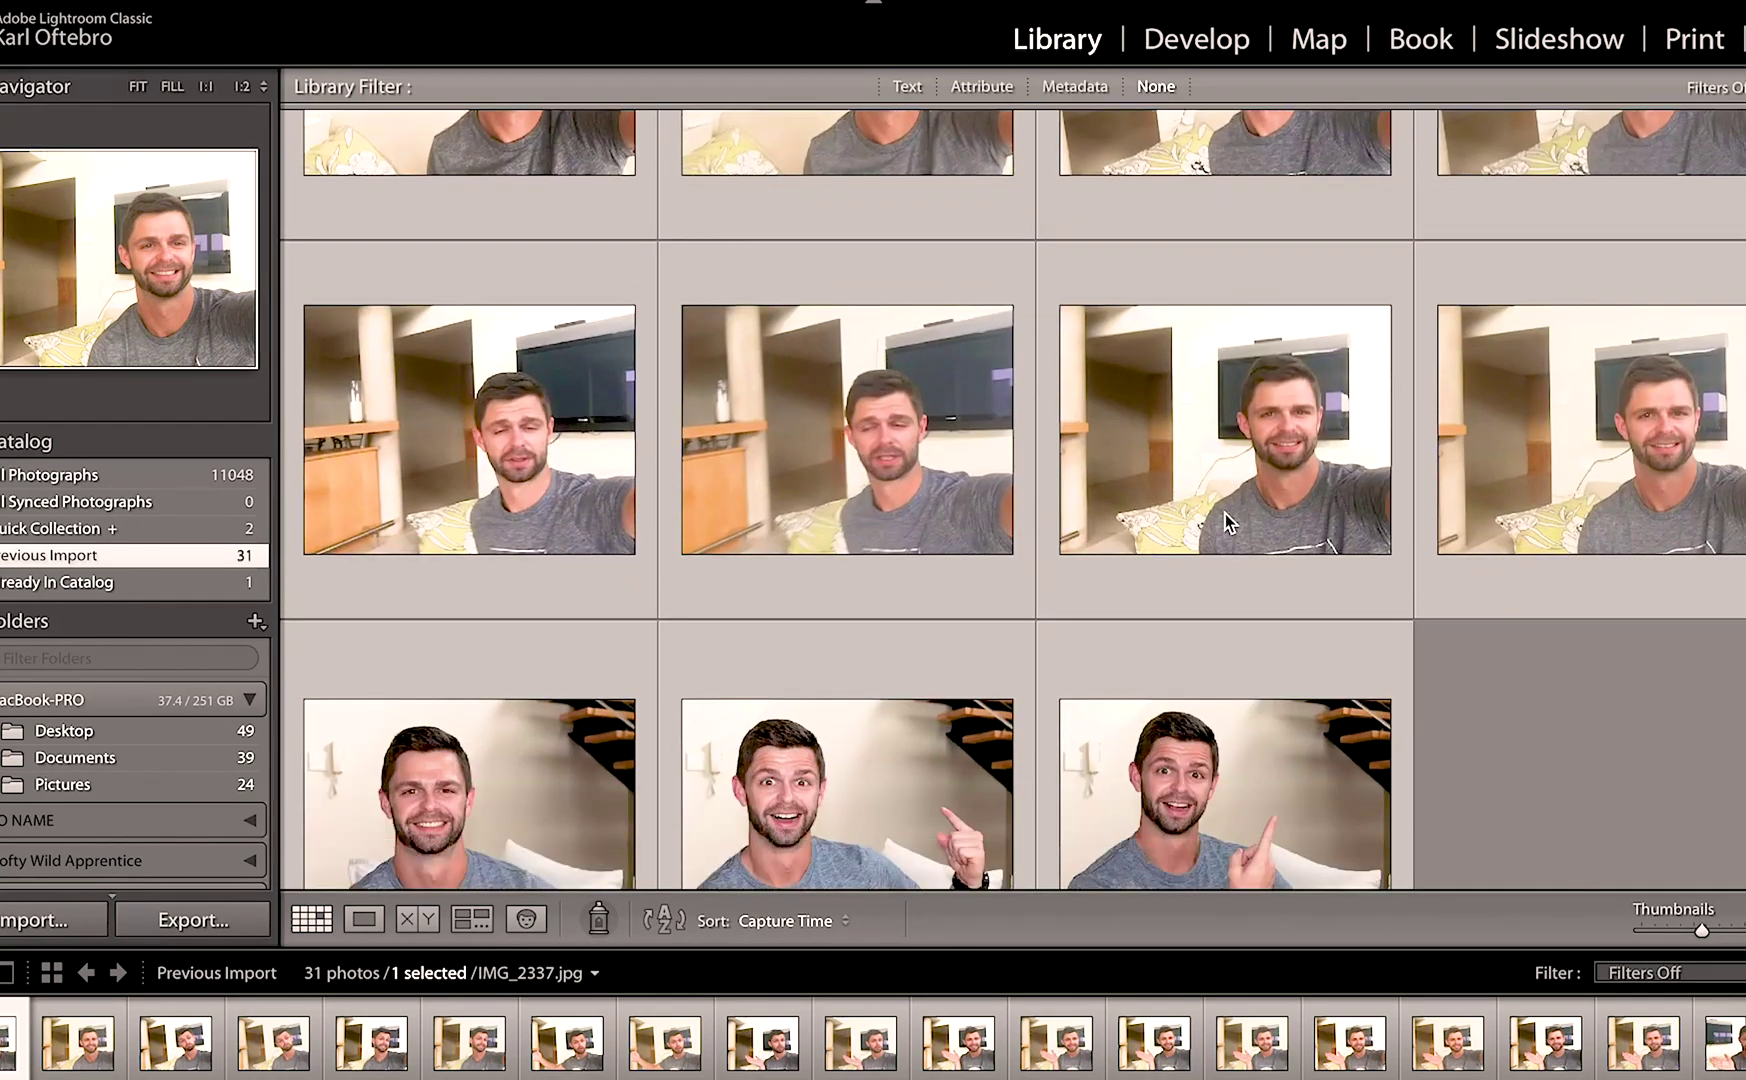
# - Inspect IMG_2362.jpg enlarged, return to the grid and review the surrounding selfie thumbnails
pyautogui.doubleClick(863, 447)
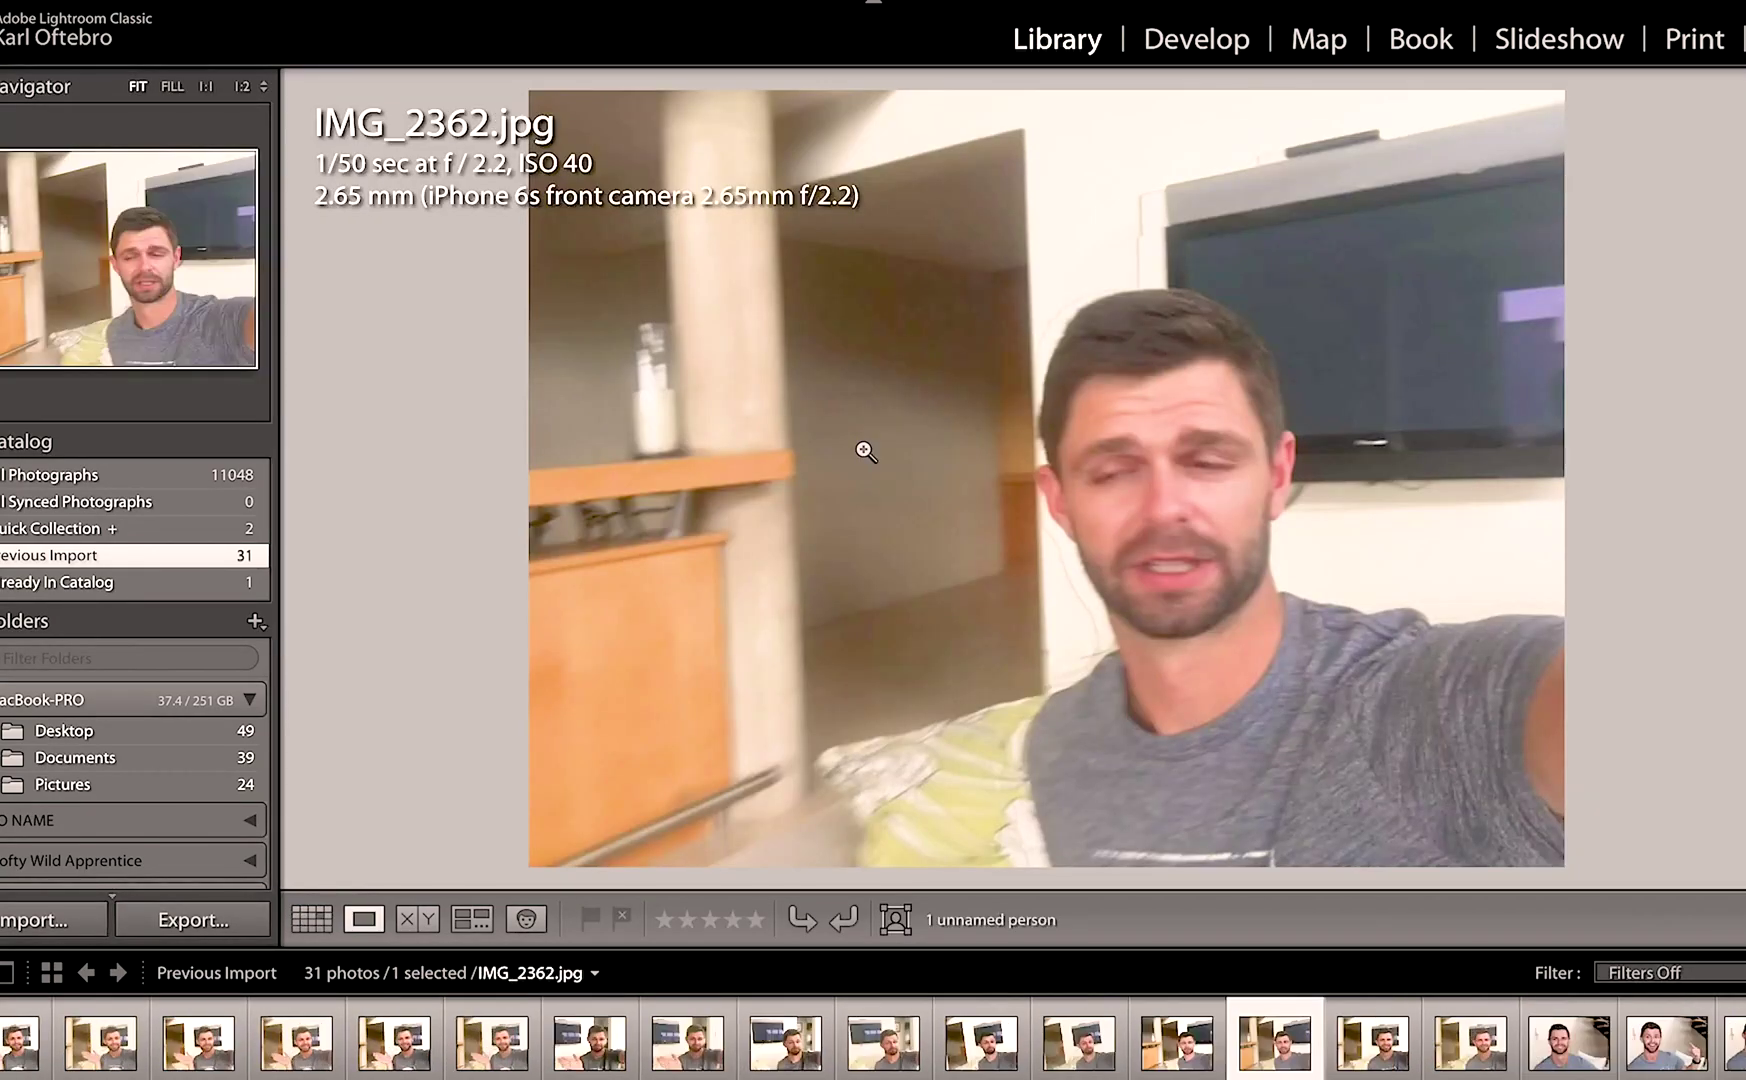
pyautogui.doubleClick(1128, 478)
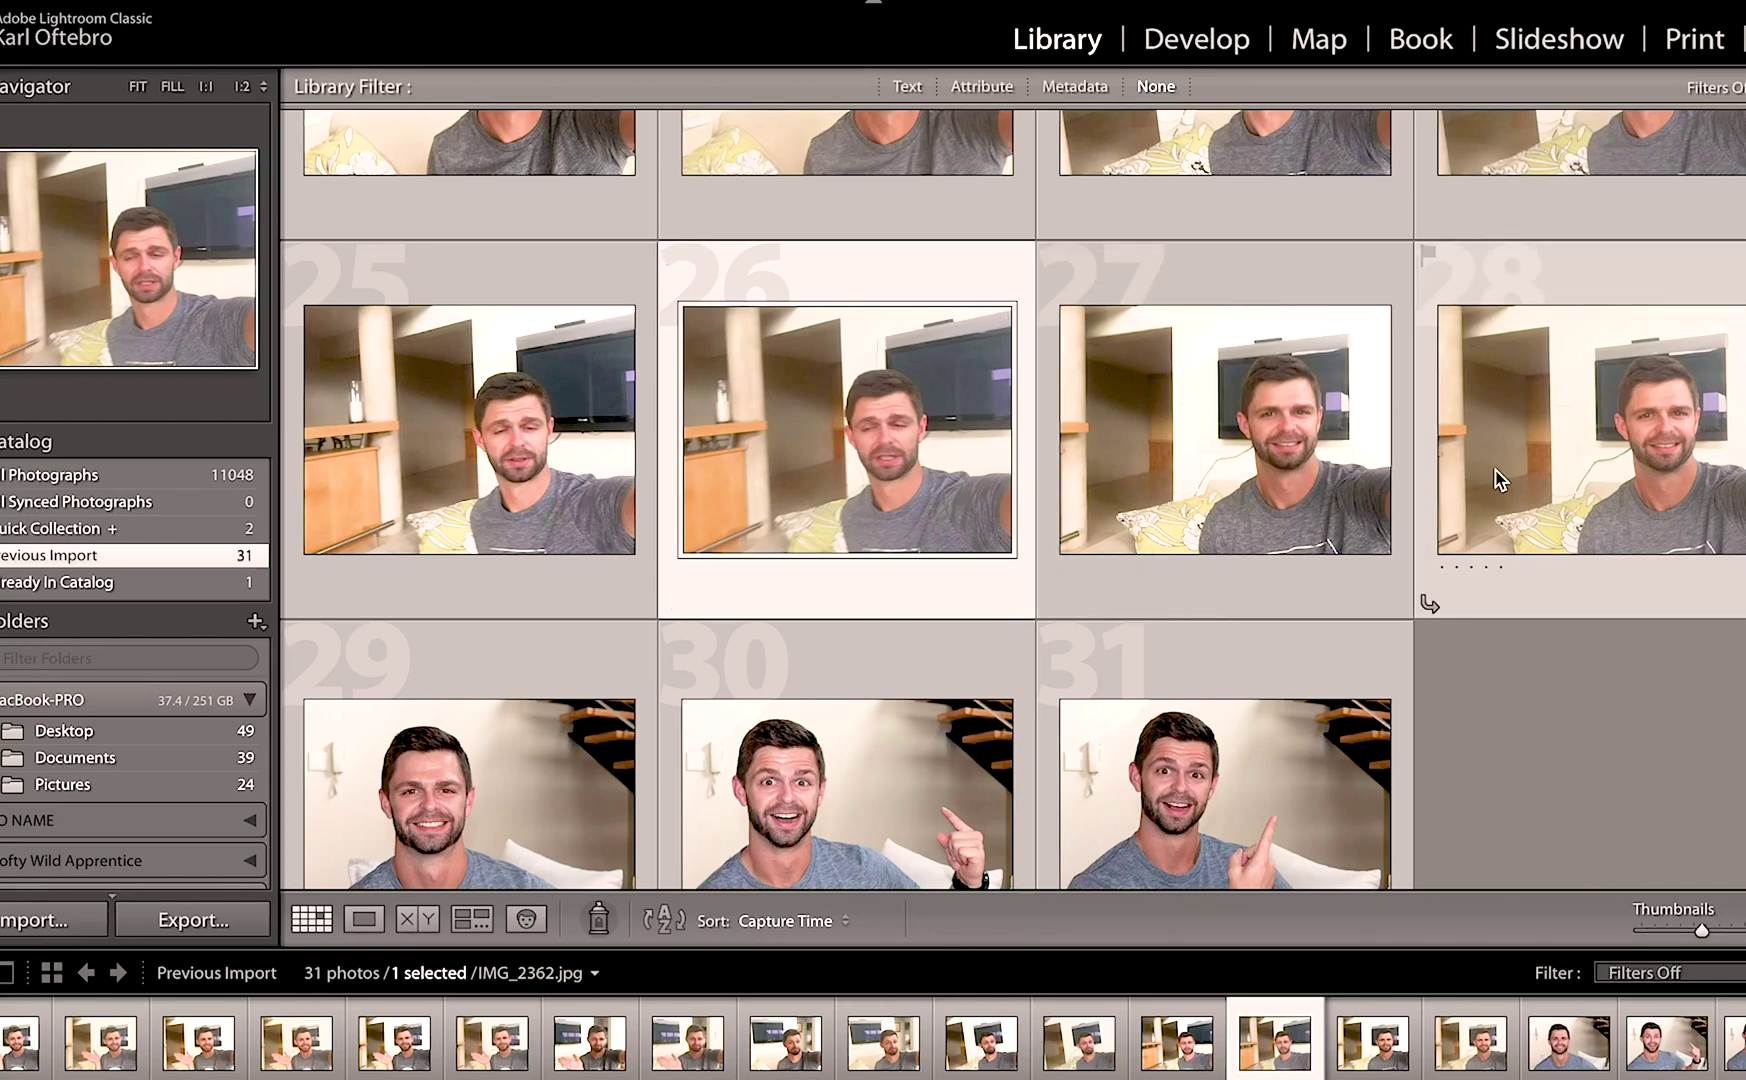
pyautogui.scroll(2, 1391, 470)
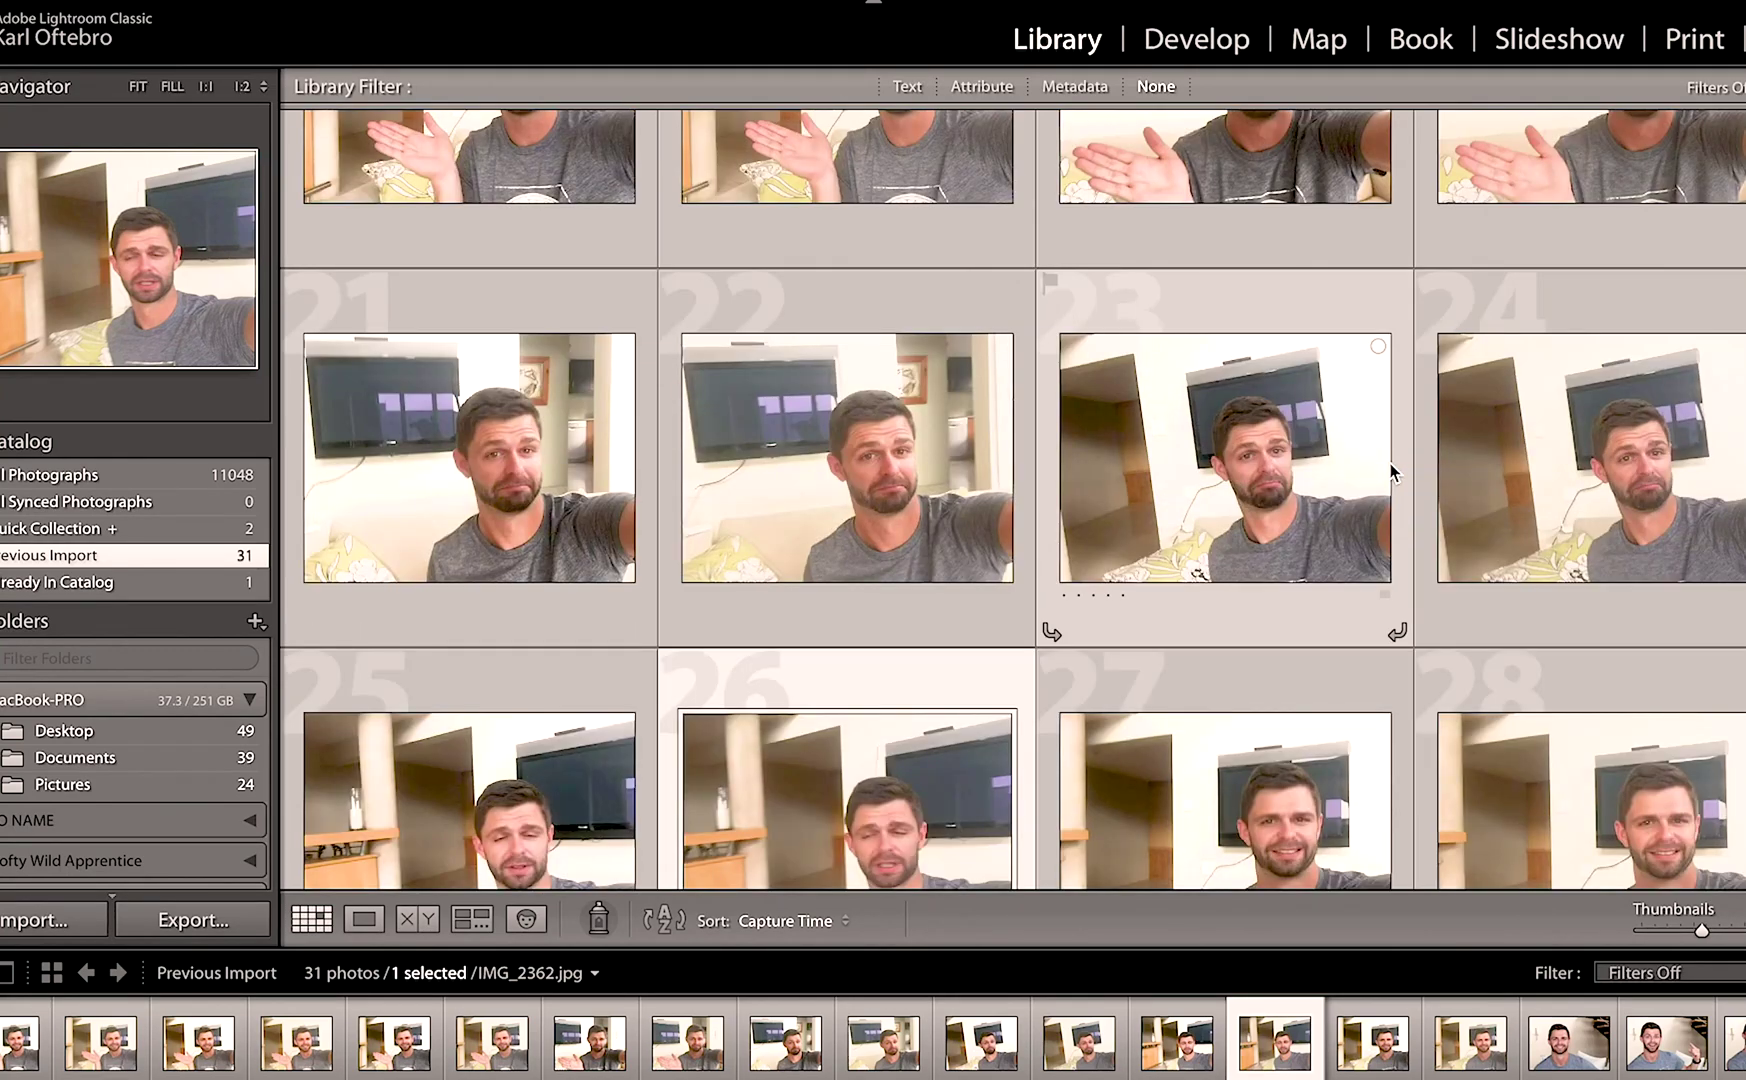
pyautogui.scroll(2, 1299, 748)
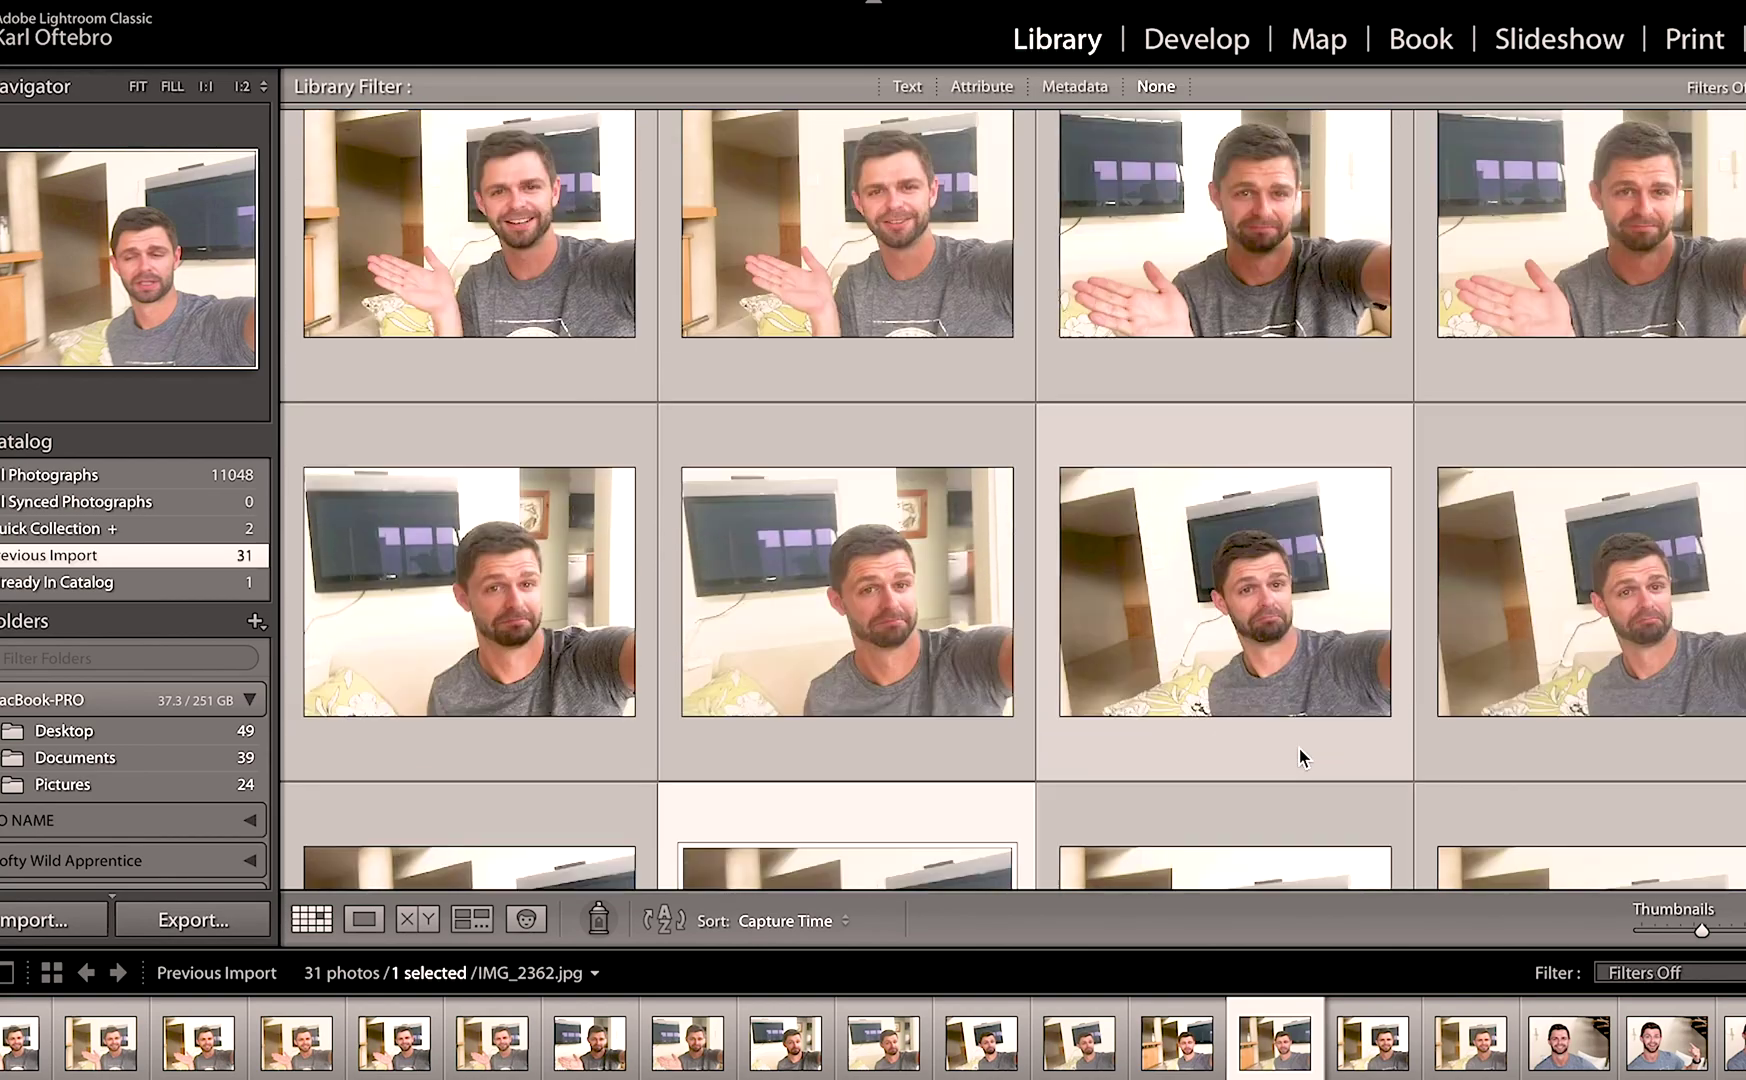
pyautogui.scroll(2, 1299, 748)
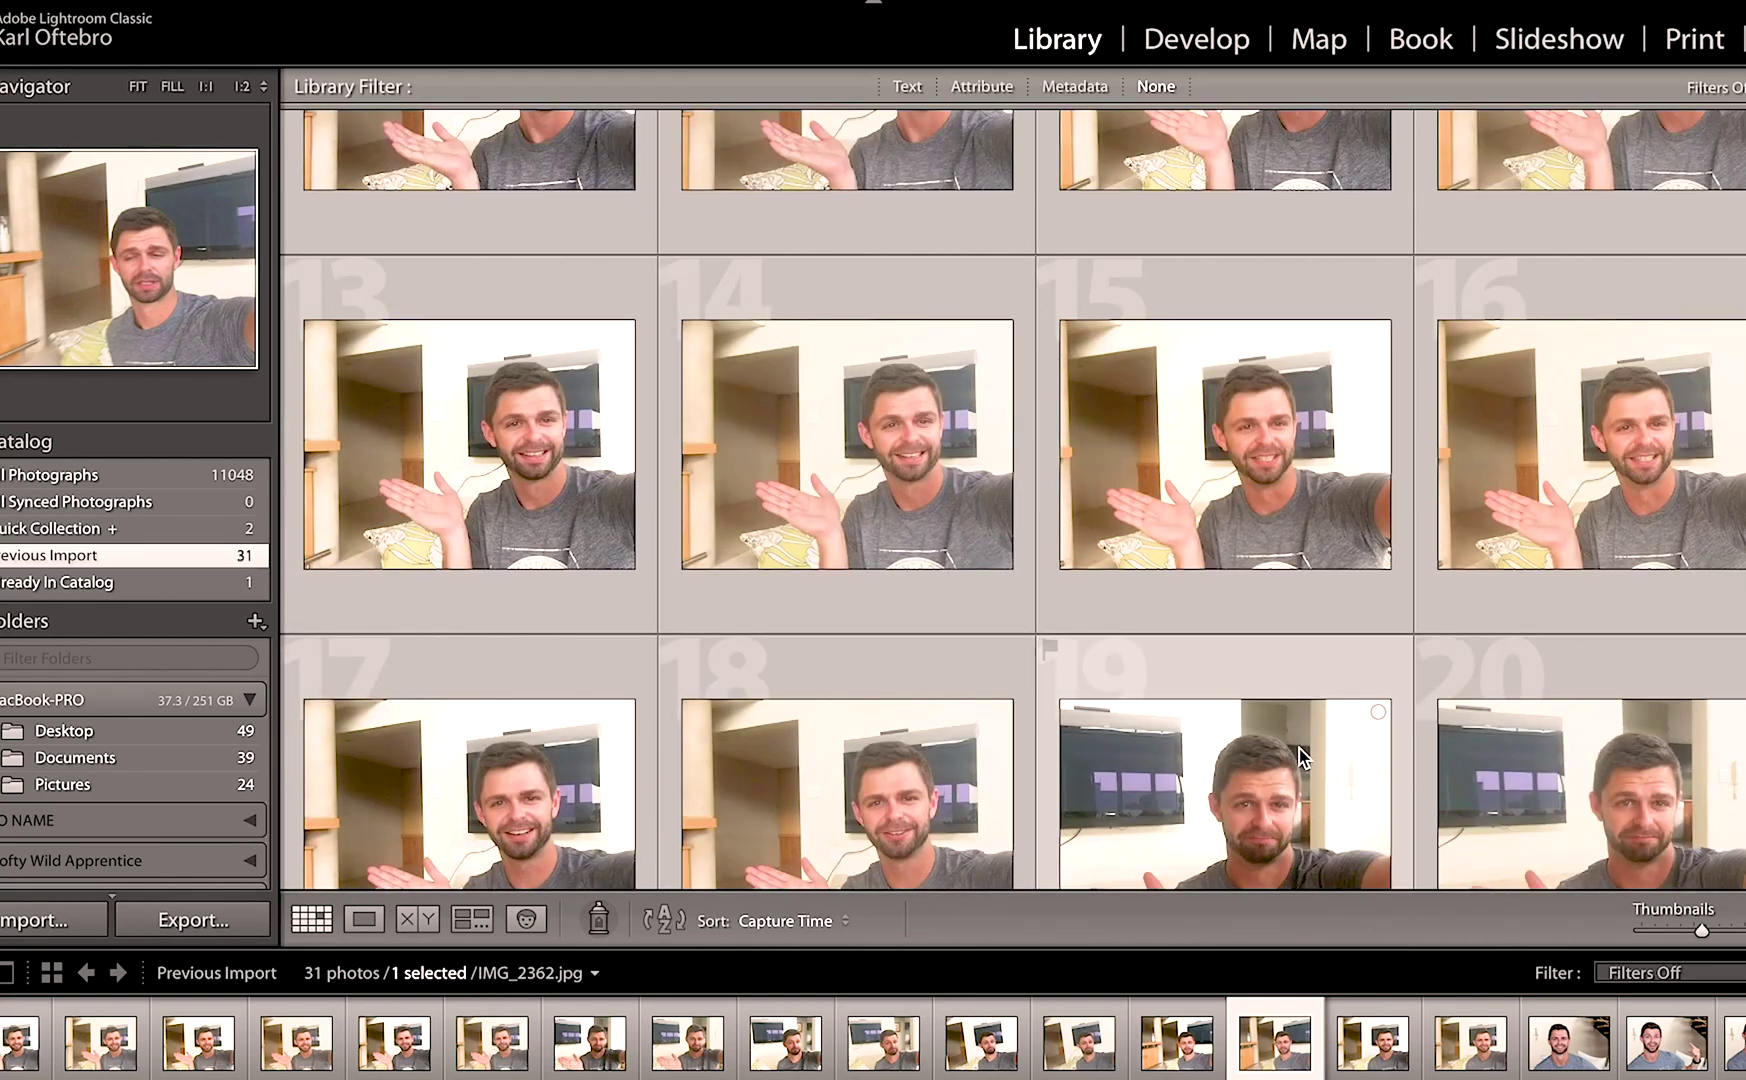
pyautogui.scroll(-3, 1299, 748)
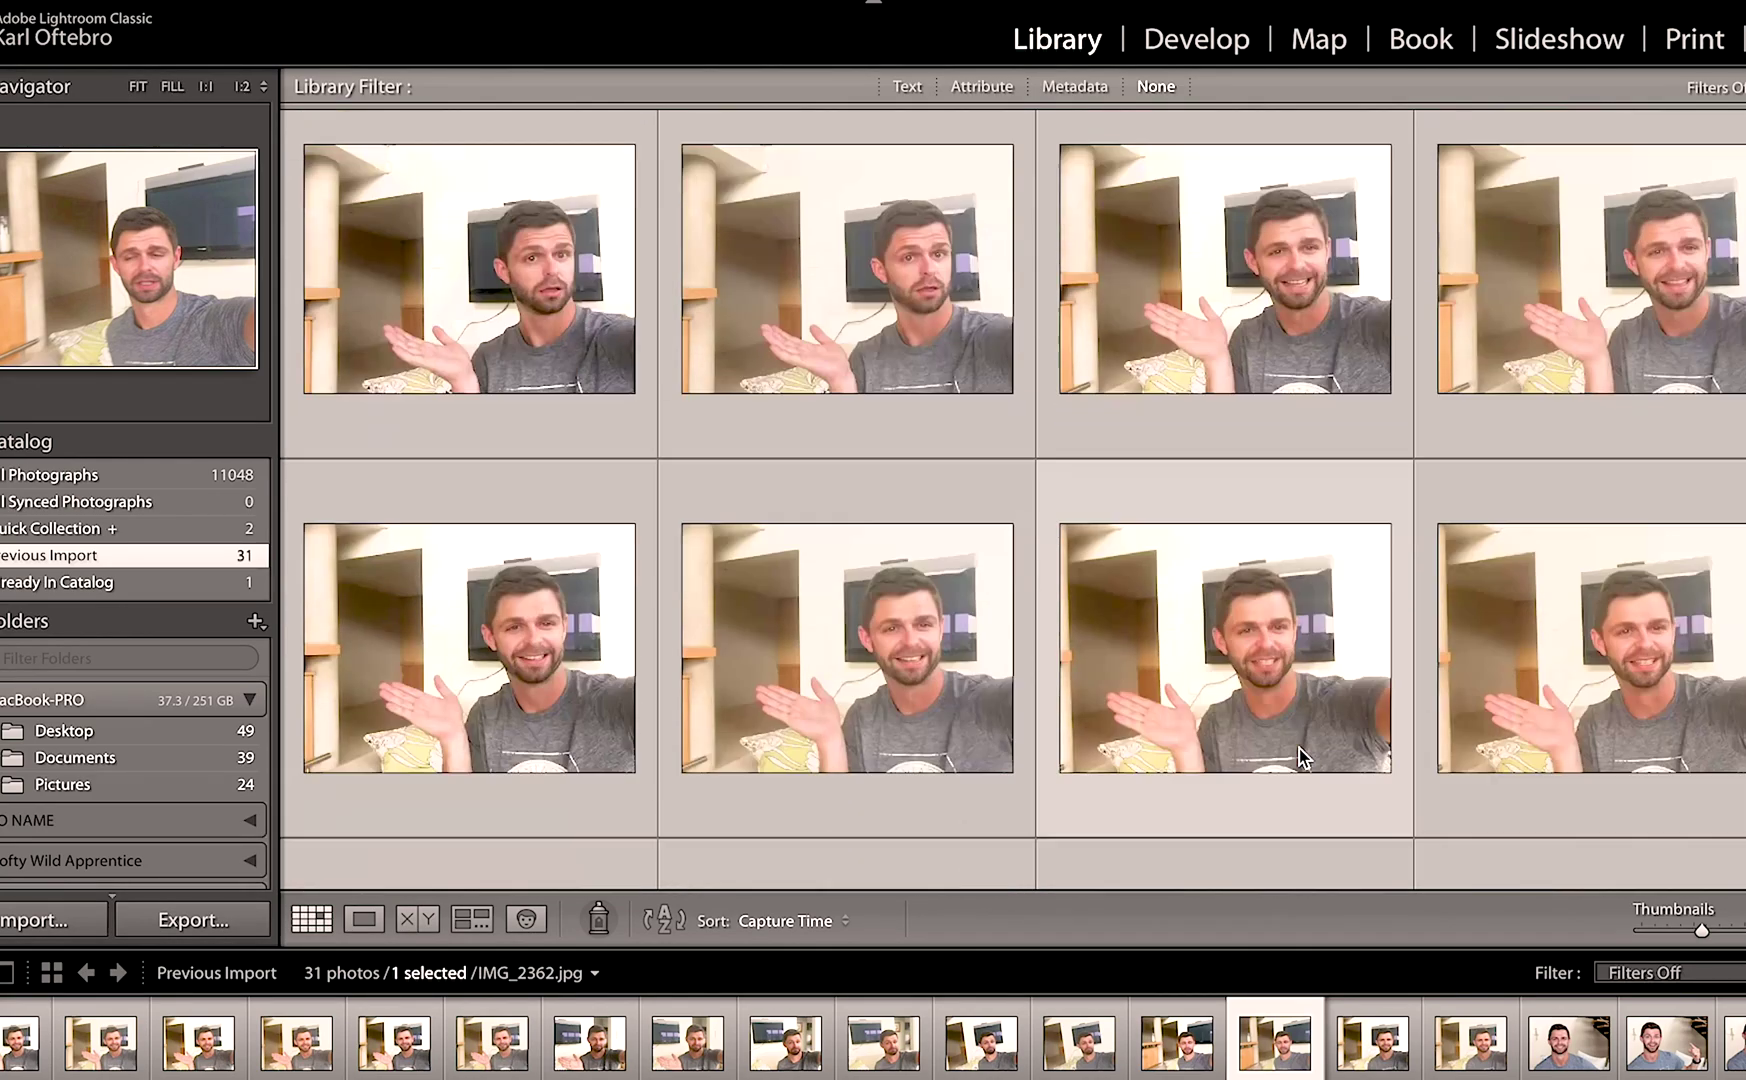
pyautogui.scroll(-5, 1299, 748)
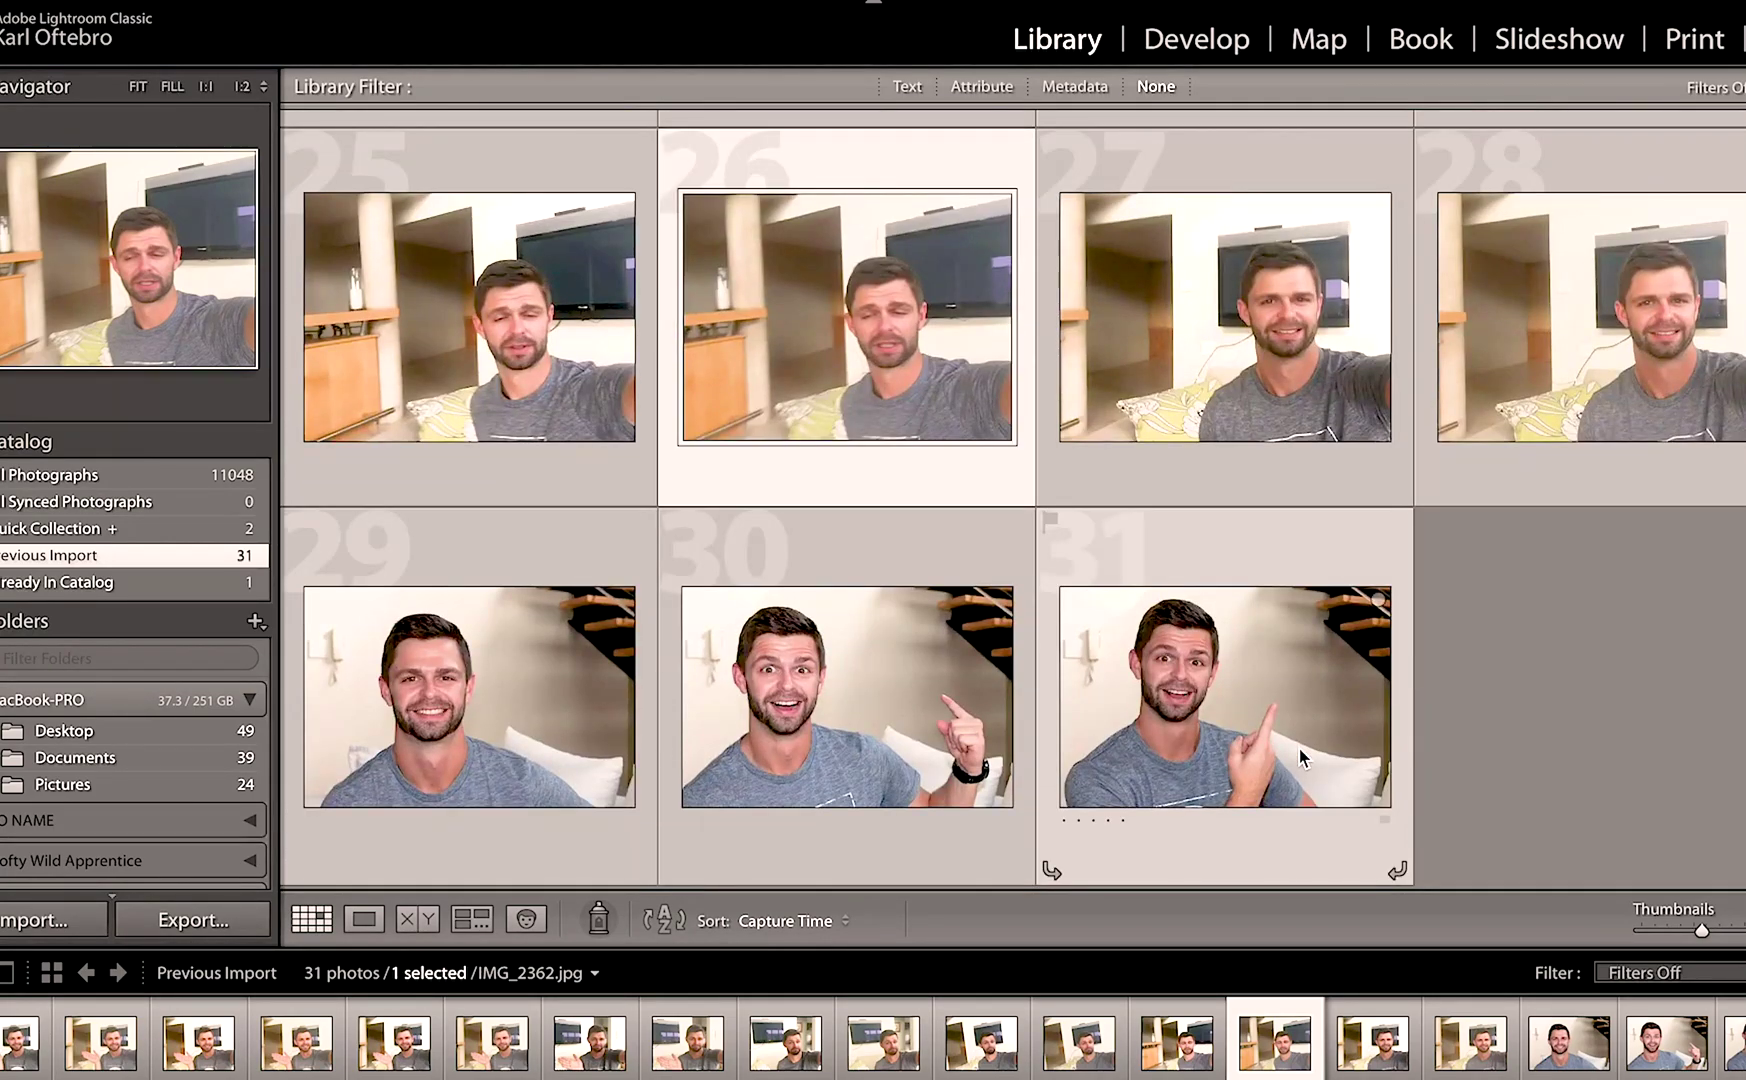
# - View IMG_2363.jpg enlarged and compare the last phone selfies with the camera portraits IMG_1702.CR2 and IMG_1703.CR2
pyautogui.doubleClick(1299, 334)
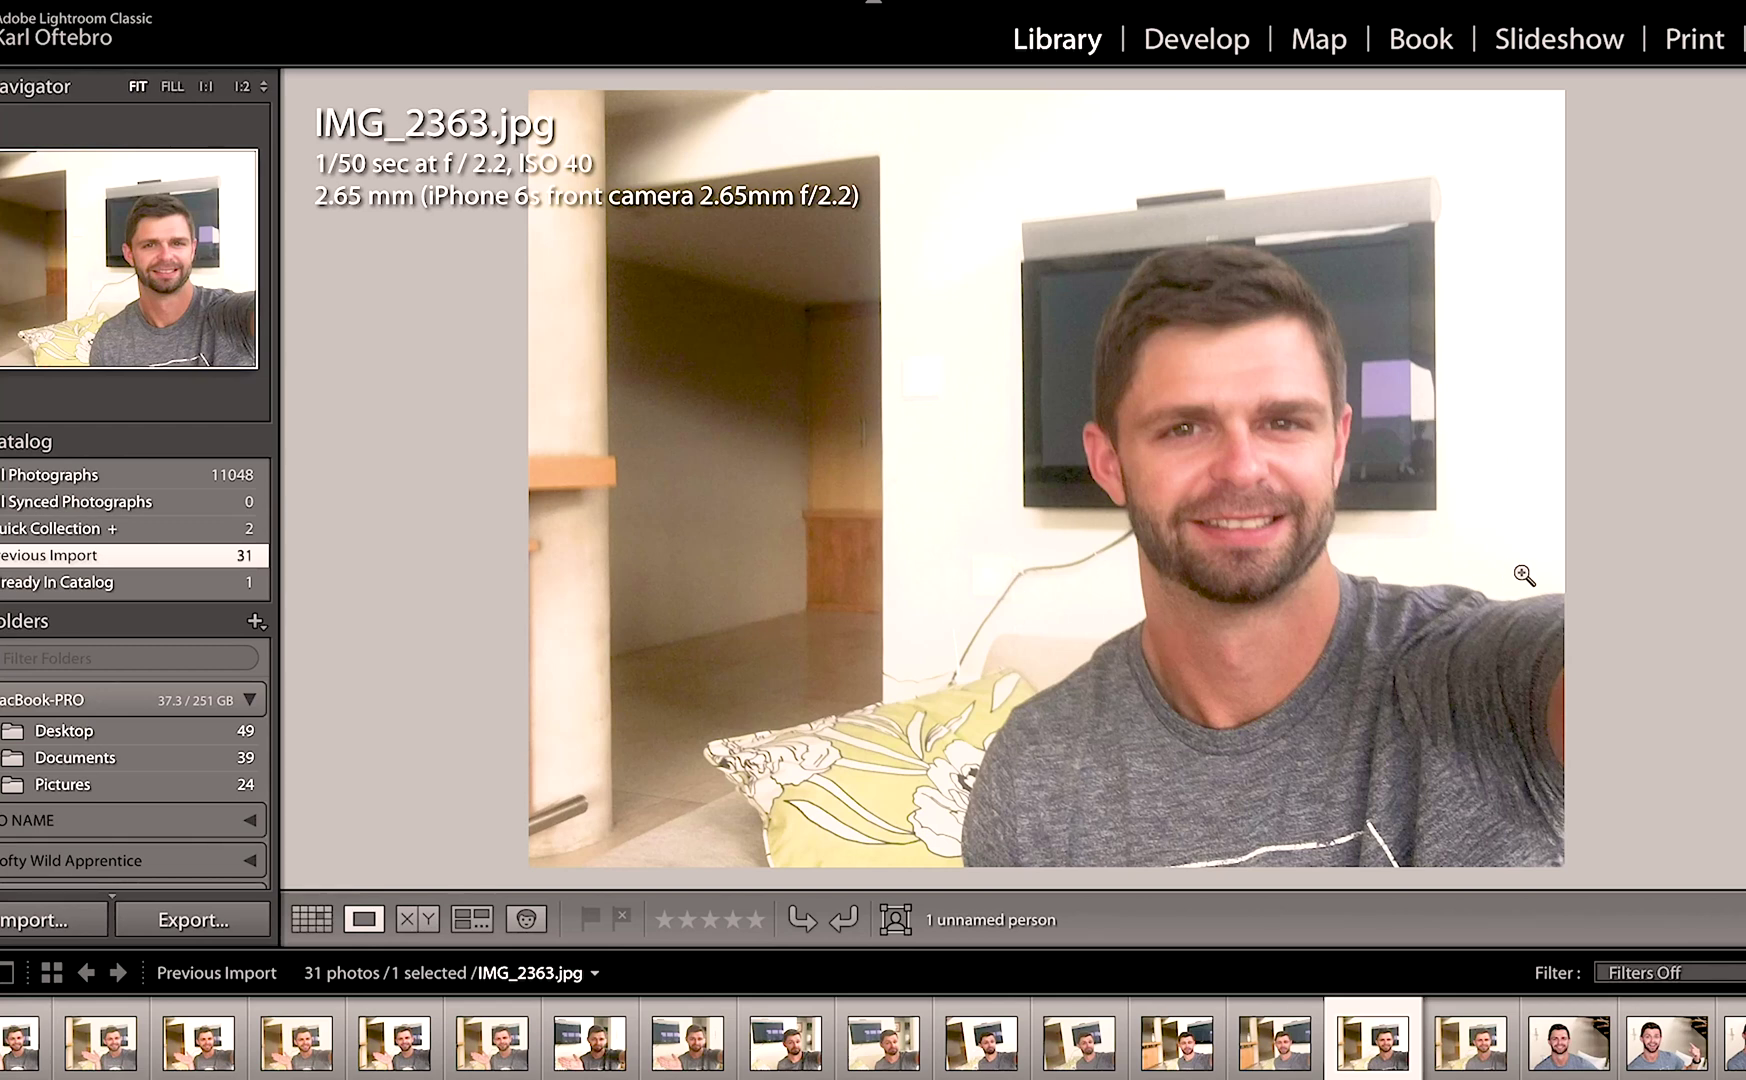
pyautogui.press('Right')
pyautogui.press('Right')
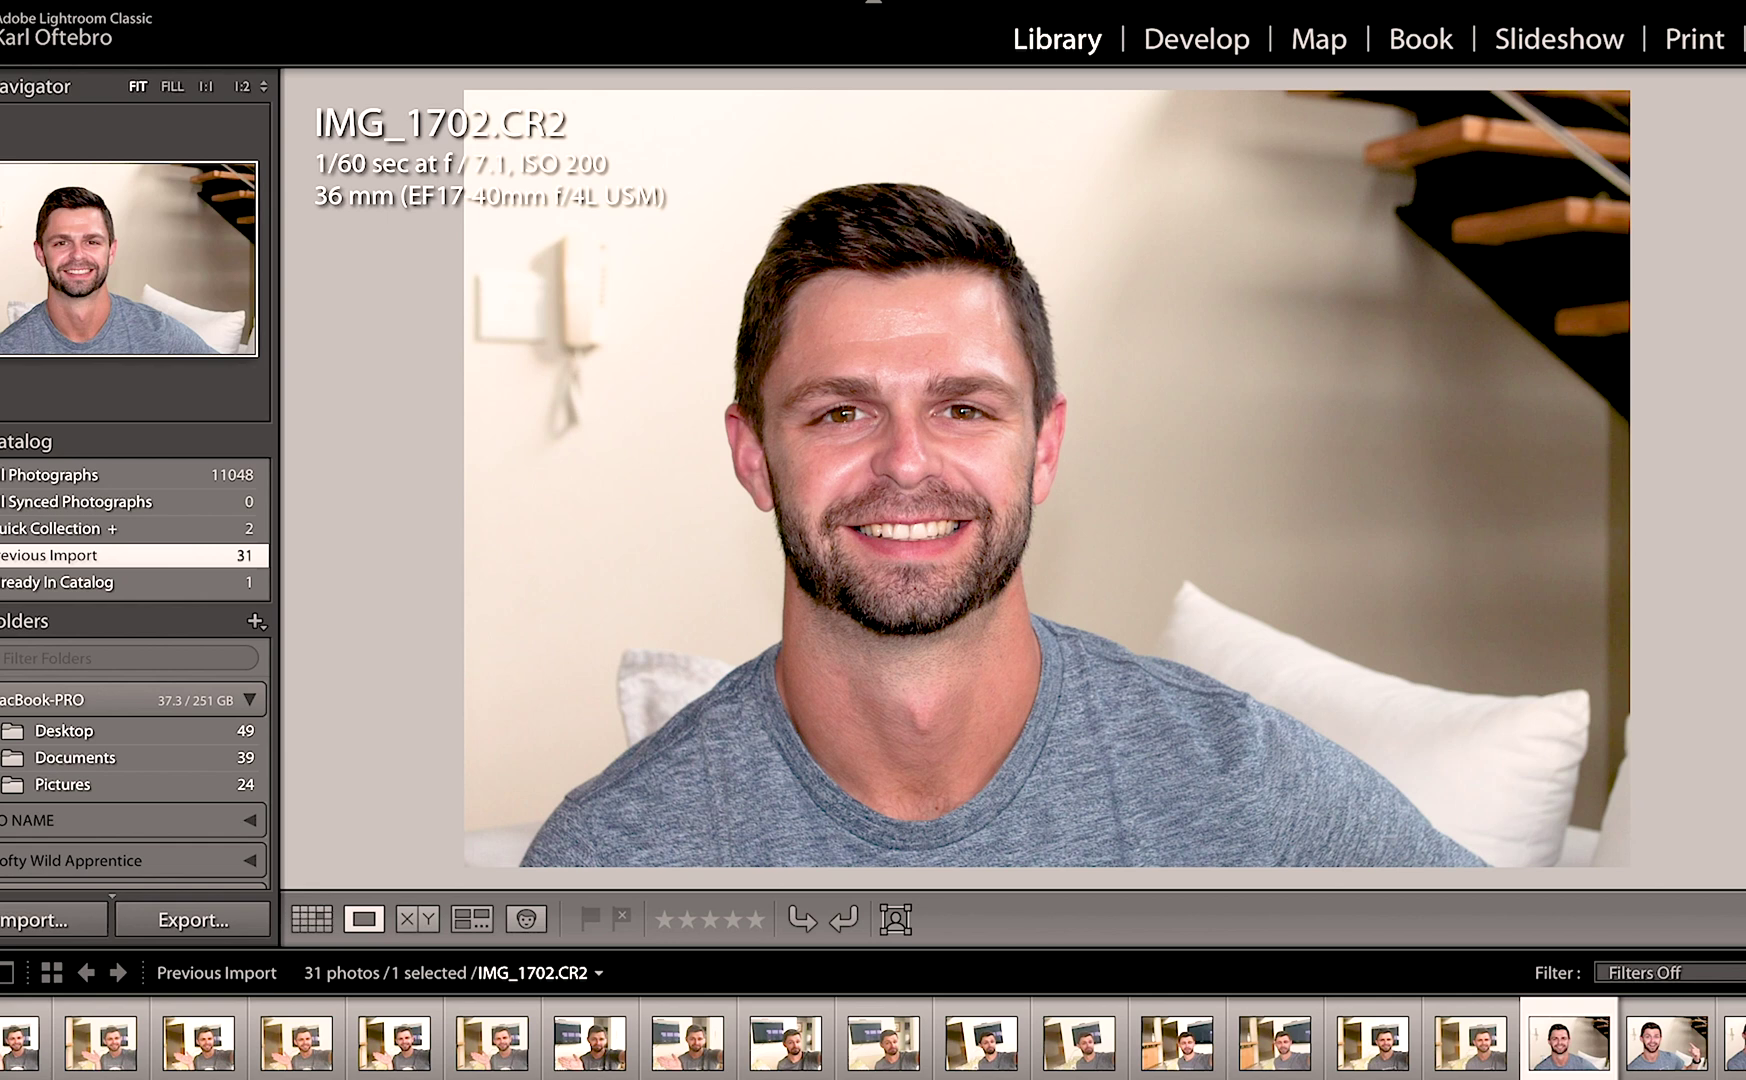
pyautogui.press('Right')
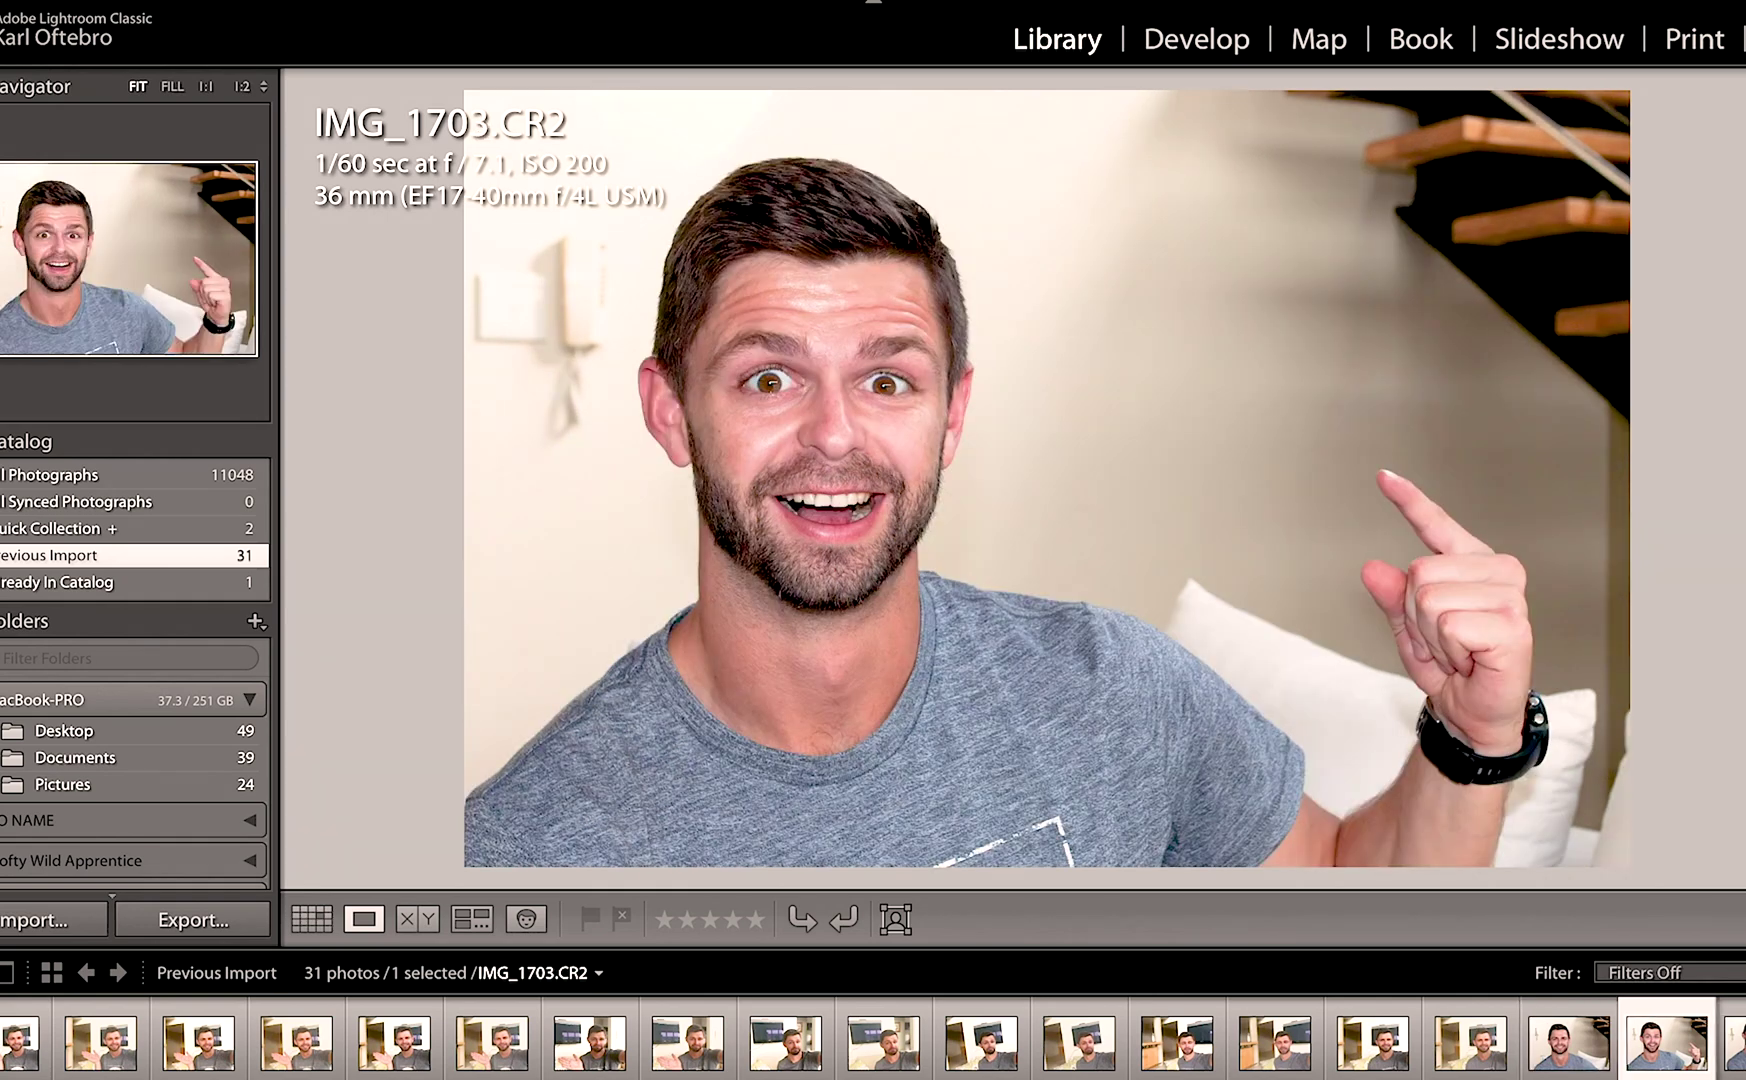
pyautogui.press('Left')
pyautogui.press('Left')
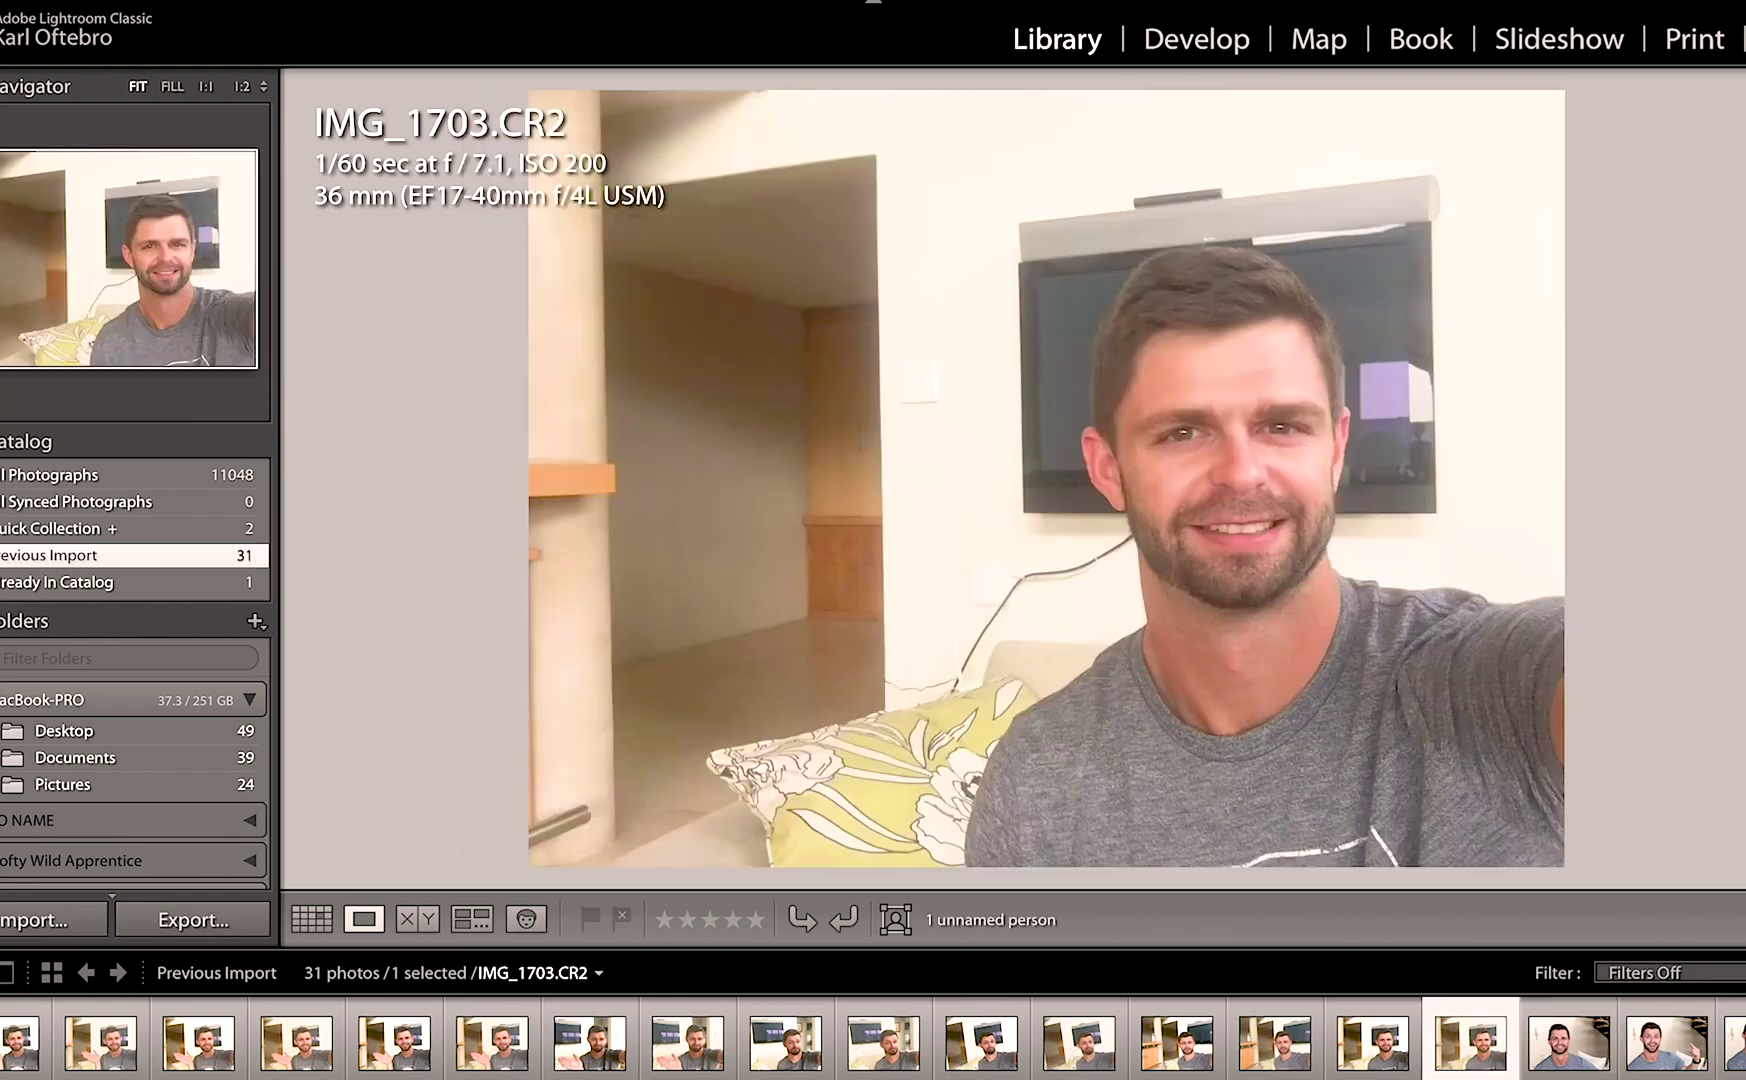
pyautogui.press('Right')
pyautogui.press('Left')
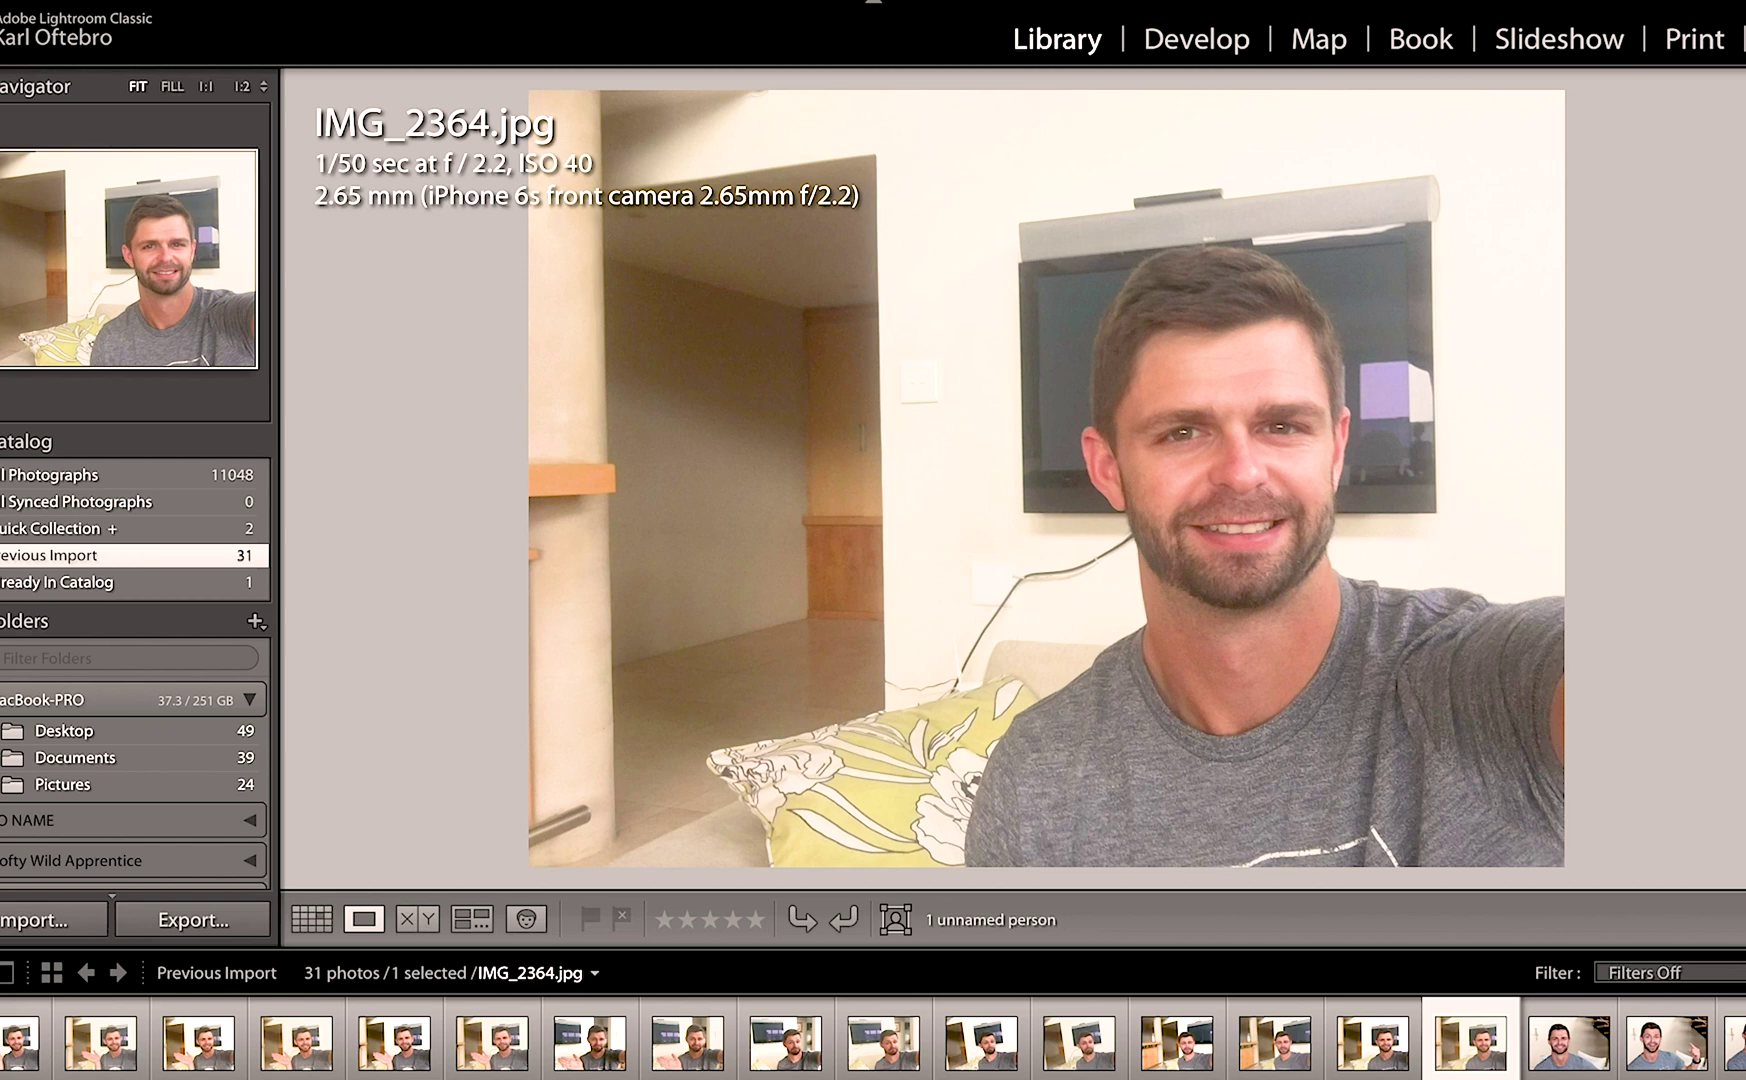
# - Review the camera portraits IMG_1702.CR2 through IMG_1704.CR2 one by one, finishing on IMG_1704.CR2
pyautogui.click(1568, 1043)
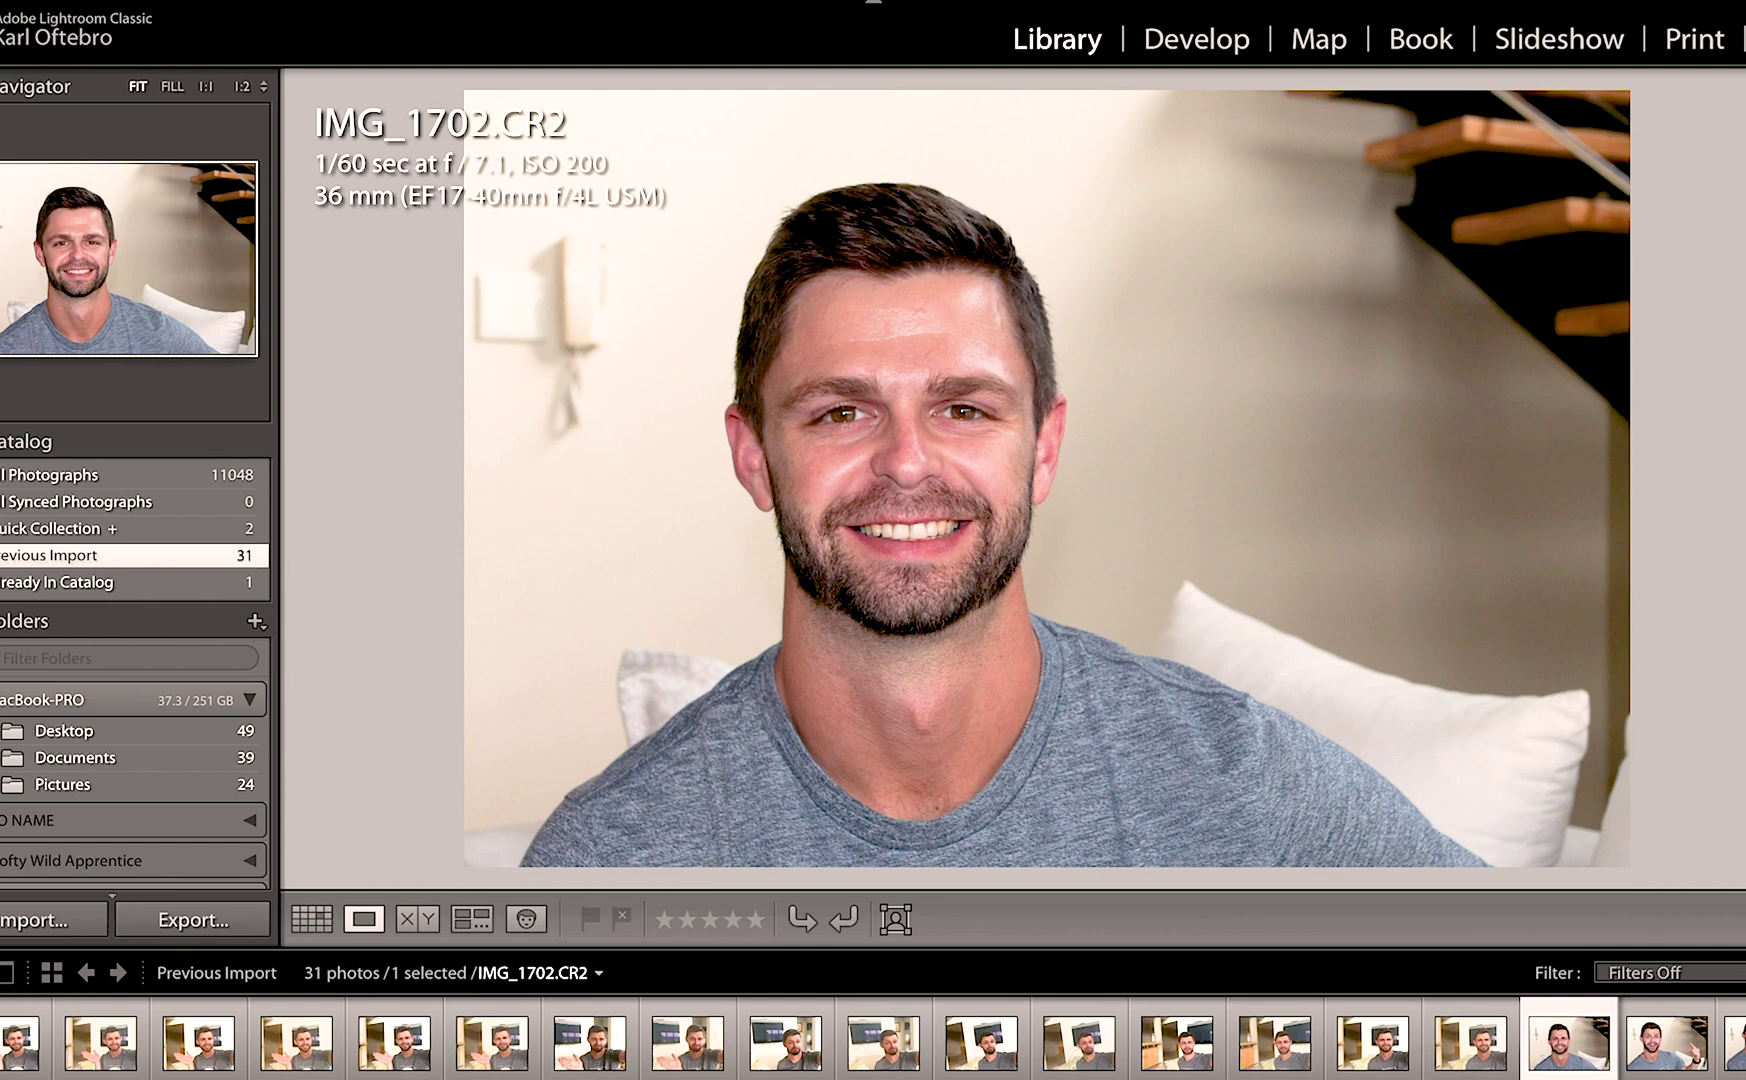
pyautogui.press('Right')
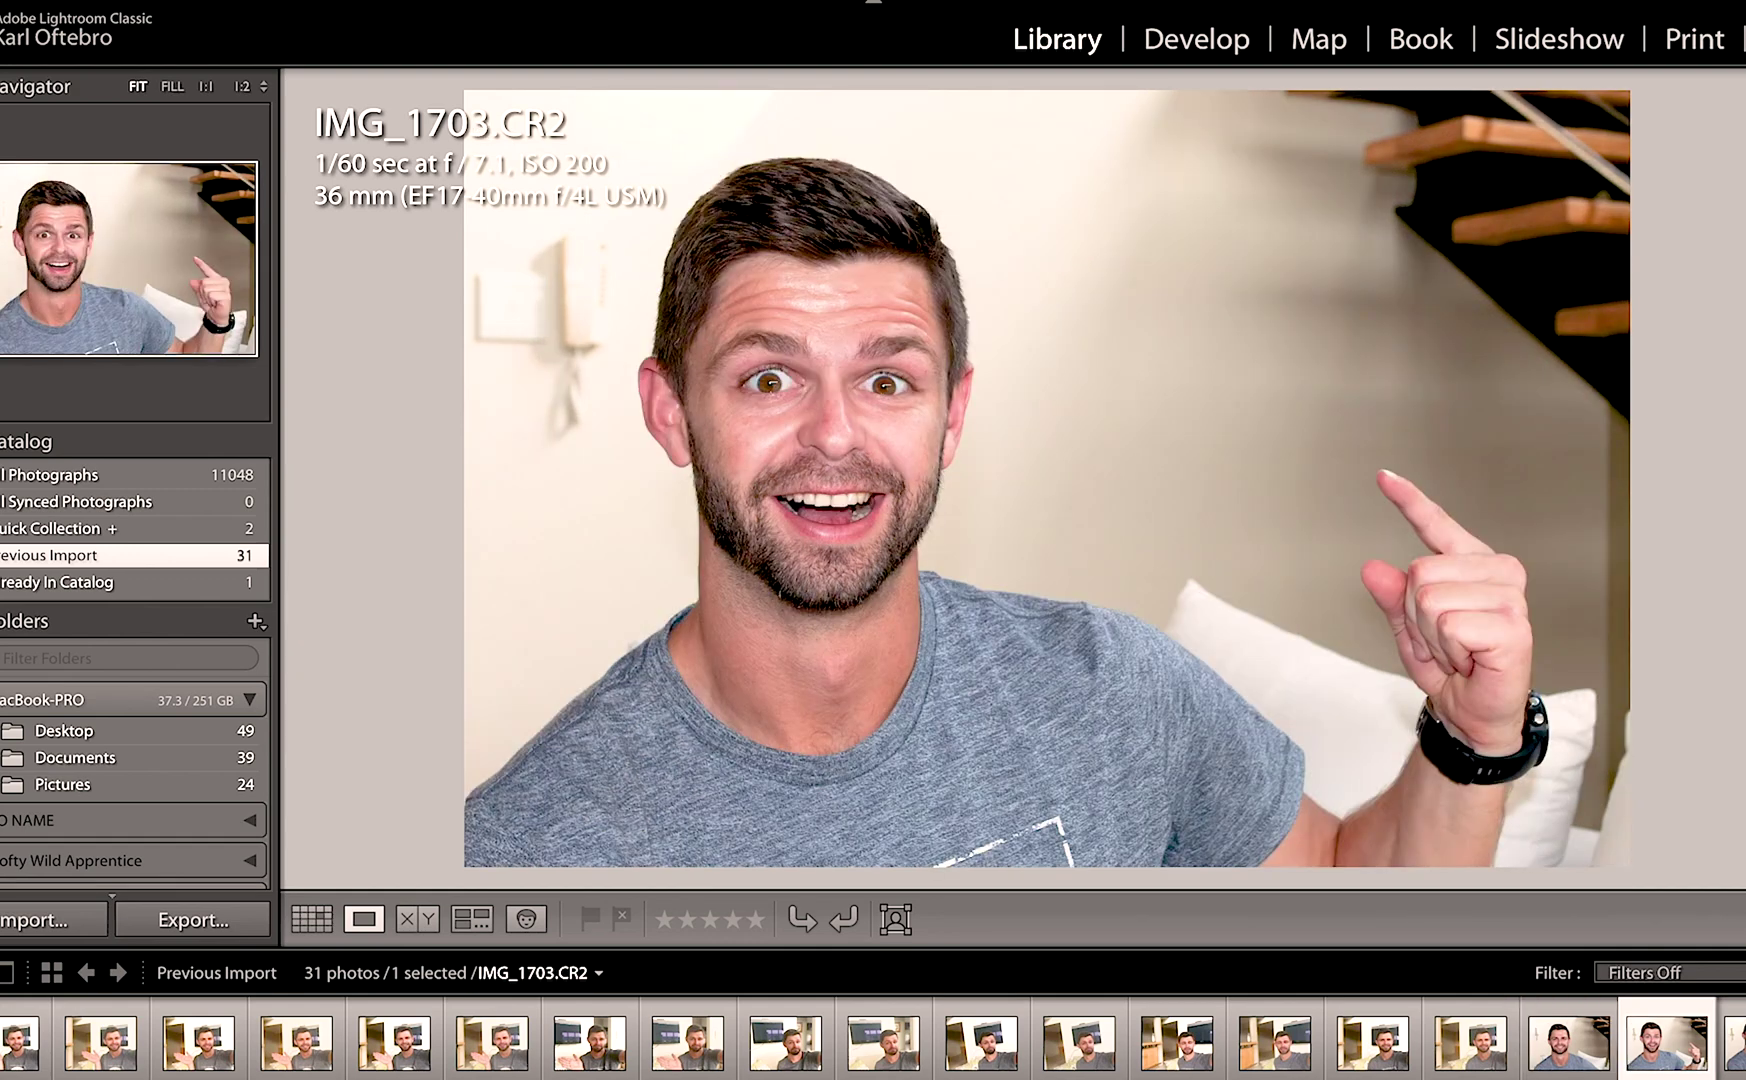
pyautogui.press('Right')
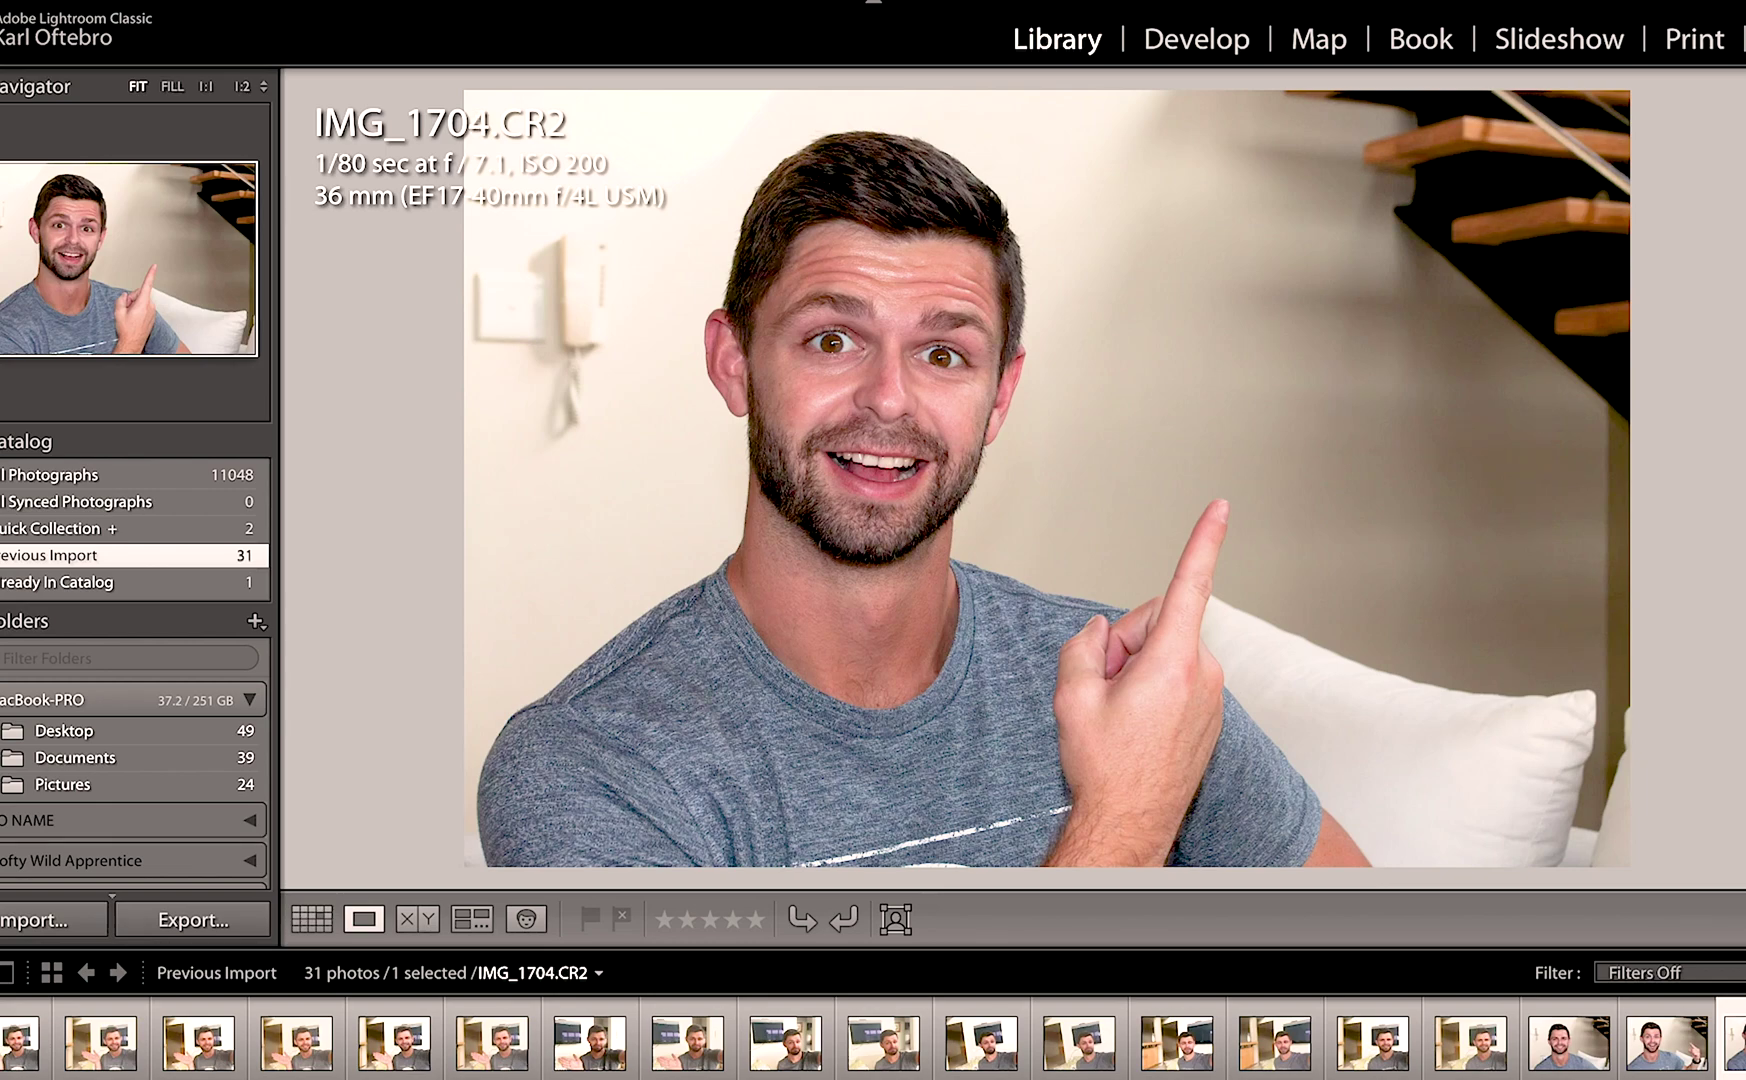
pyautogui.press('Left')
pyautogui.press('Right')
# - In Develop, warm the white balance of IMG_1704.CR2 slightly and adjust its tone with higher exposure, contrast and shadows and lower highlights
pyautogui.click(1213, 48)
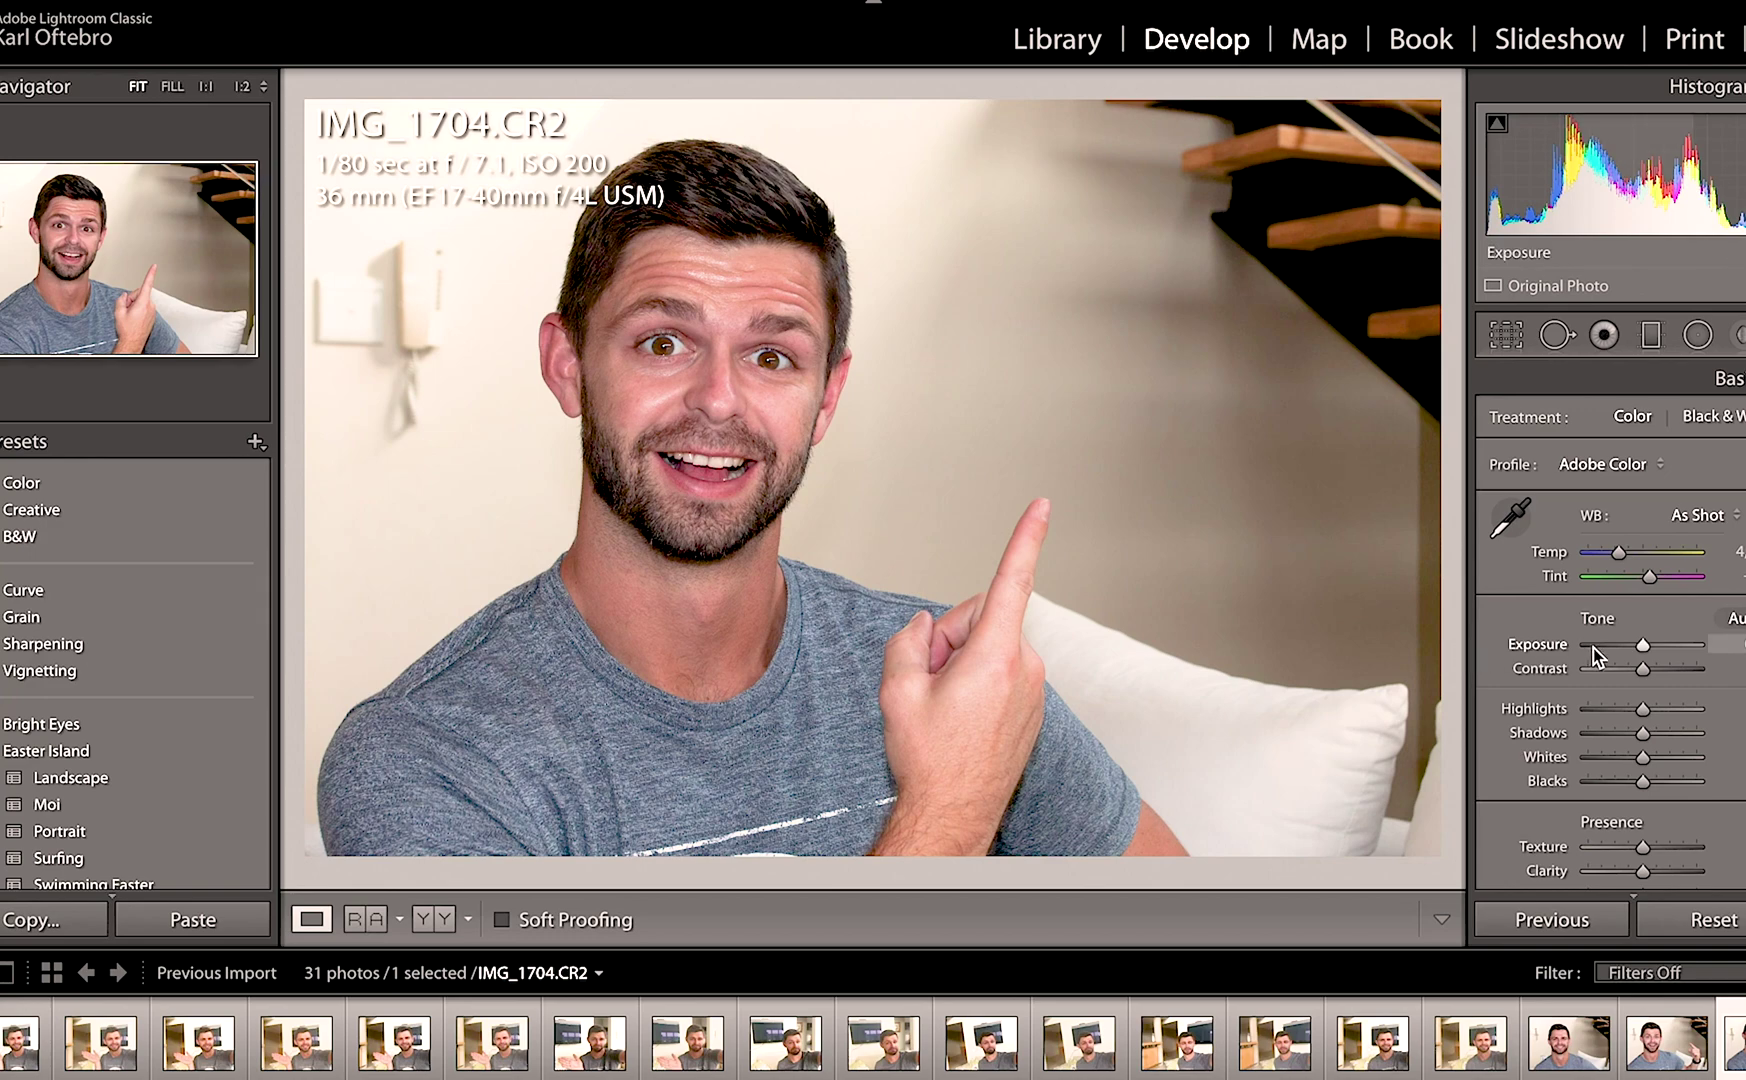
pyautogui.moveTo(1619, 555); pyautogui.dragTo(1625, 555)
pyautogui.moveTo(1643, 645); pyautogui.dragTo(1668, 737)
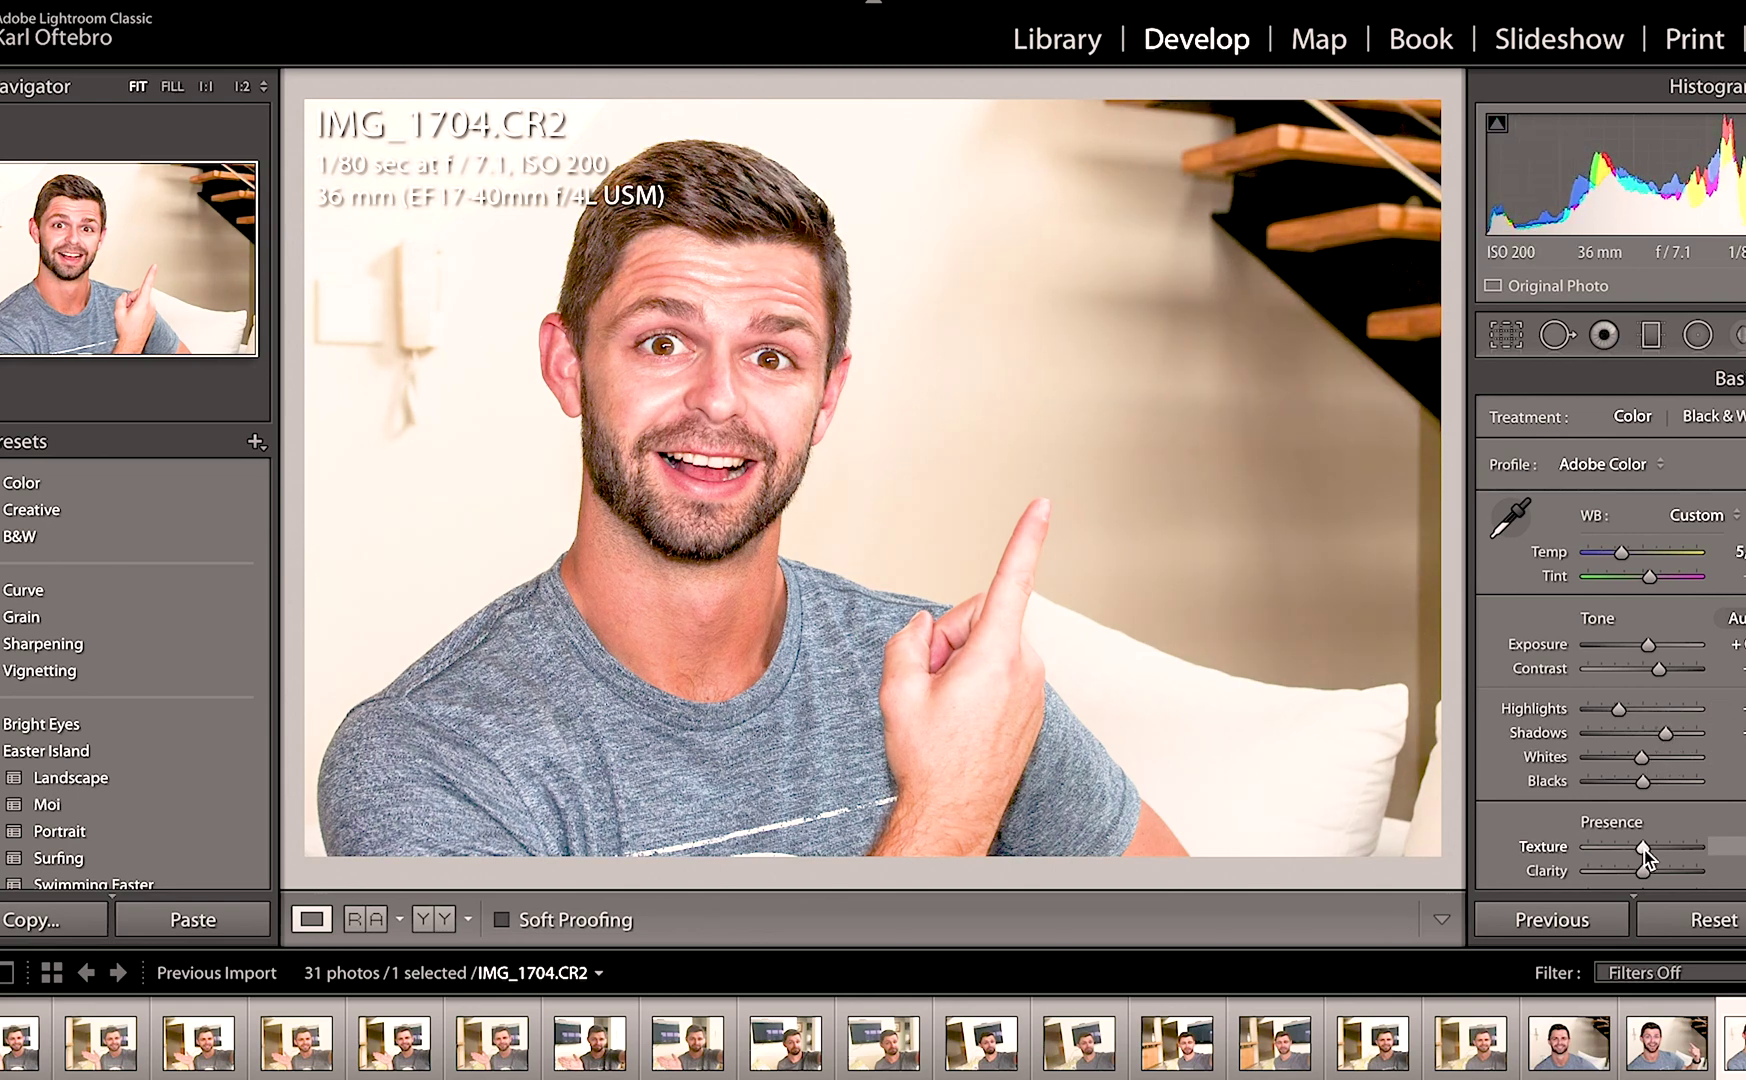
# - Slightly increase the portrait's clarity, vibrance and saturation
pyautogui.moveTo(1644, 874)
pyautogui.mouseDown()
pyautogui.moveTo(1666, 872)
pyautogui.moveTo(1652, 874)
pyautogui.mouseUp()
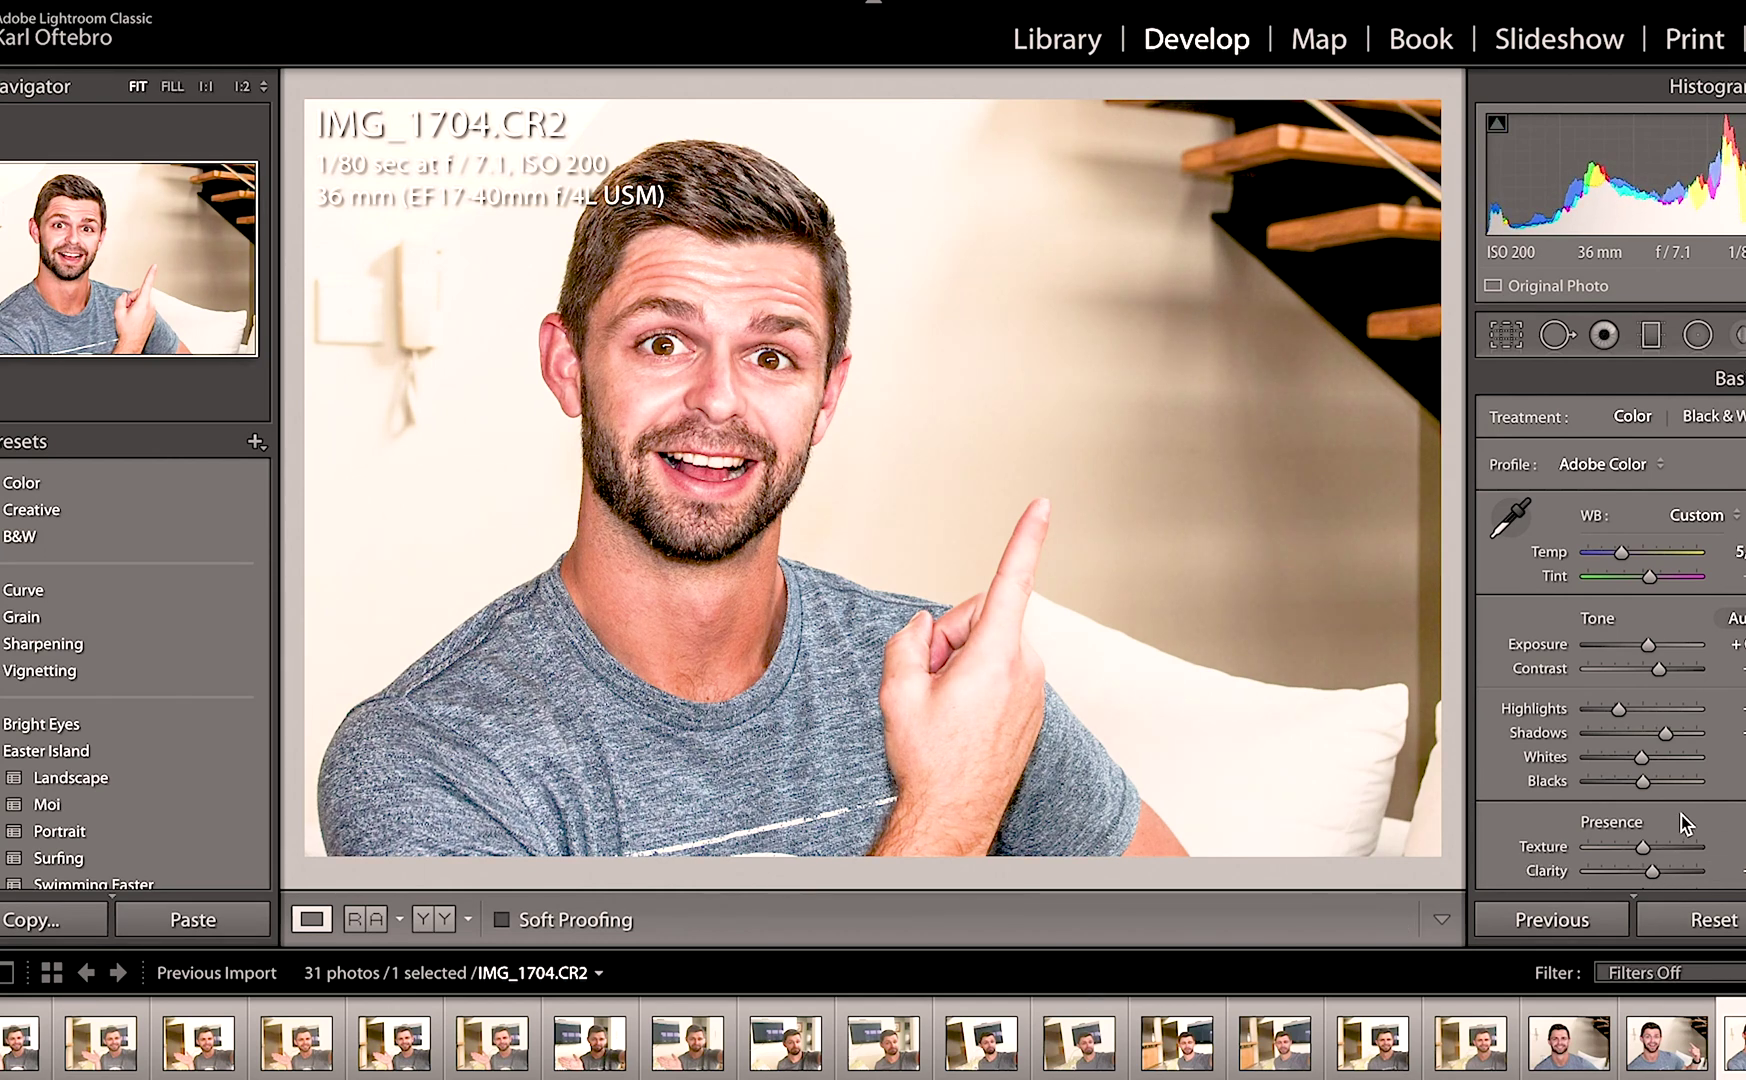
pyautogui.scroll(-2, 1683, 814)
pyautogui.scroll(-2, 1685, 812)
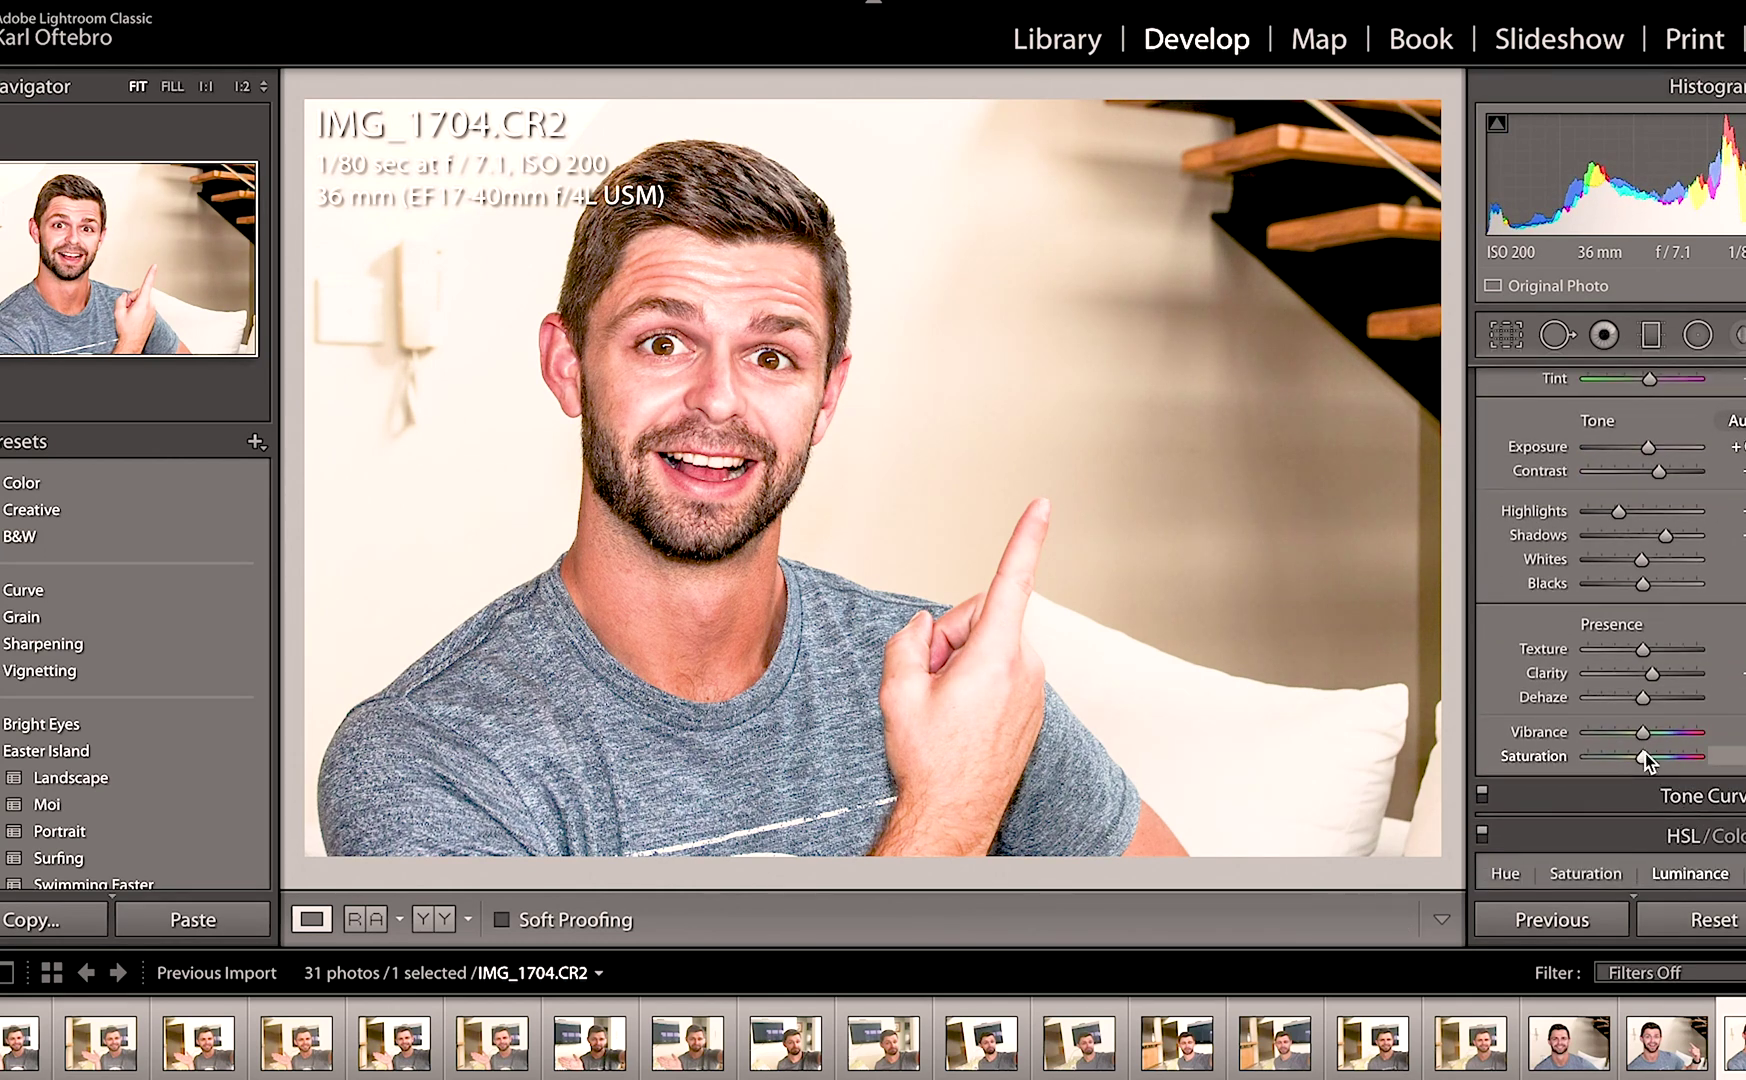
pyautogui.moveTo(1646, 737); pyautogui.dragTo(1653, 757)
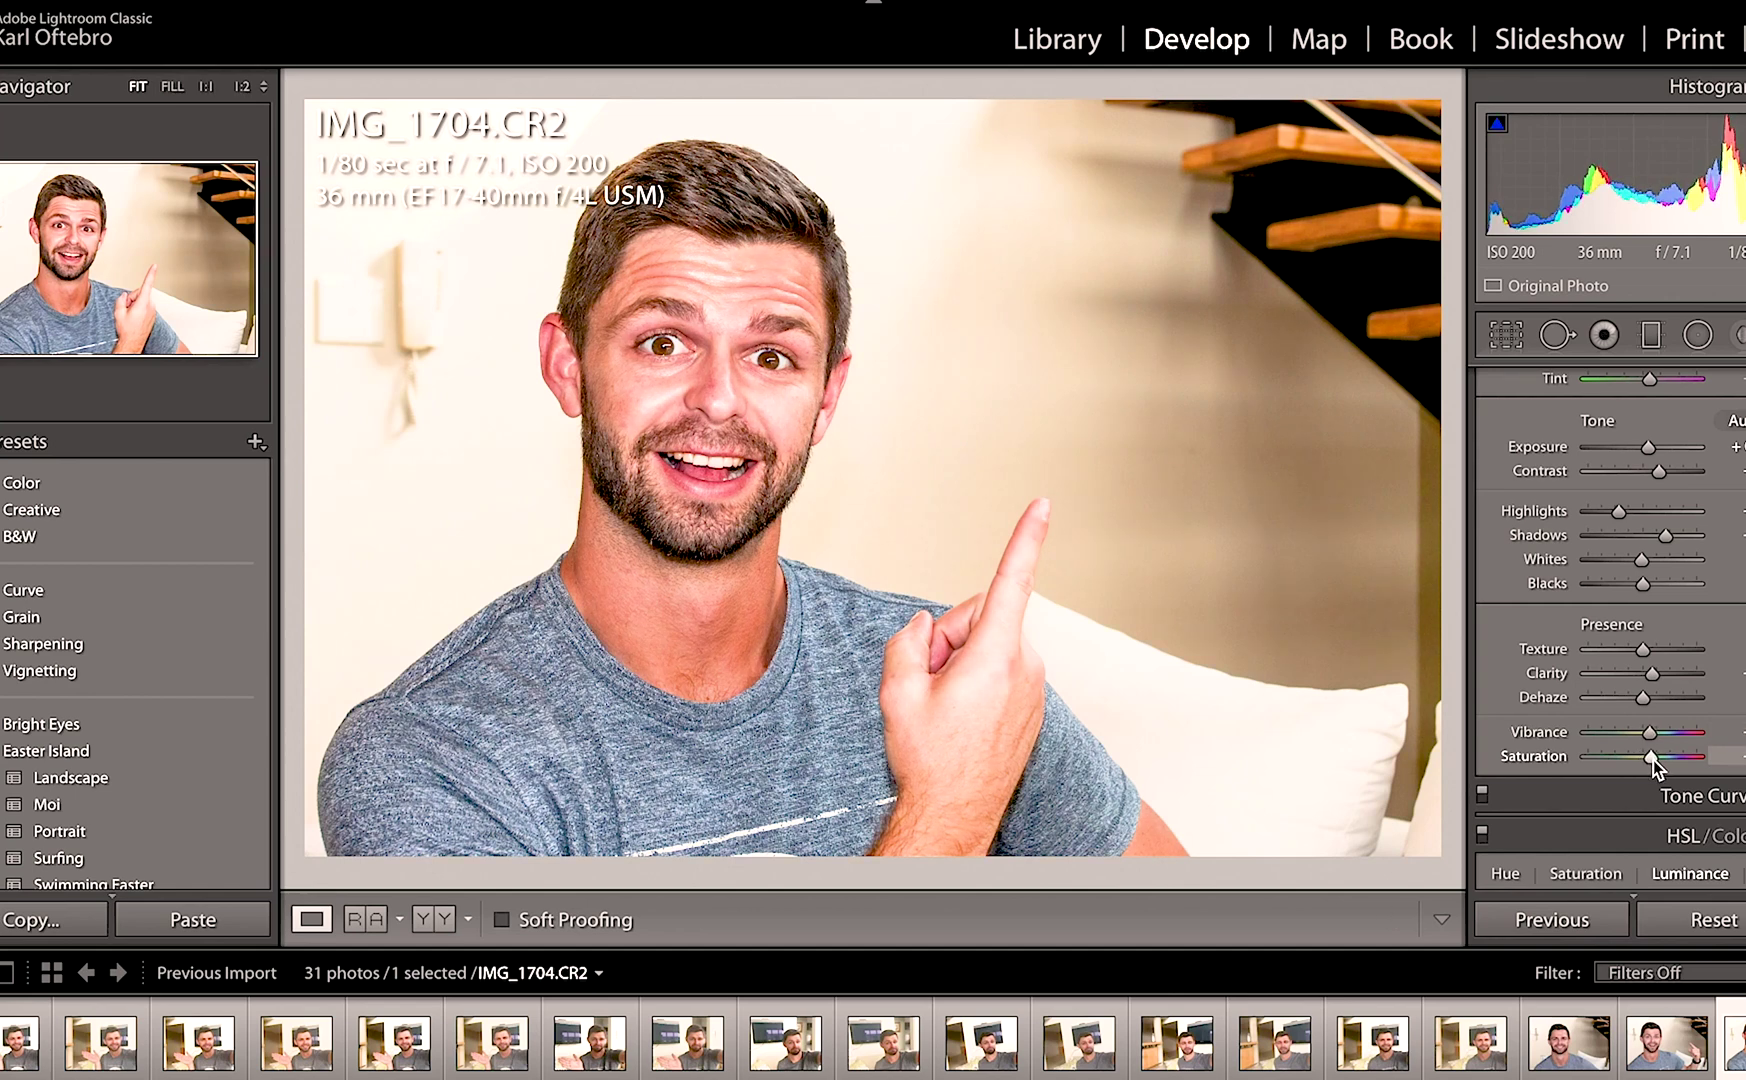
# - Push the saturation close to its maximum, reduce it to a slight boost, and raise the clarity a little more
pyautogui.moveTo(1649, 760); pyautogui.dragTo(1697, 758)
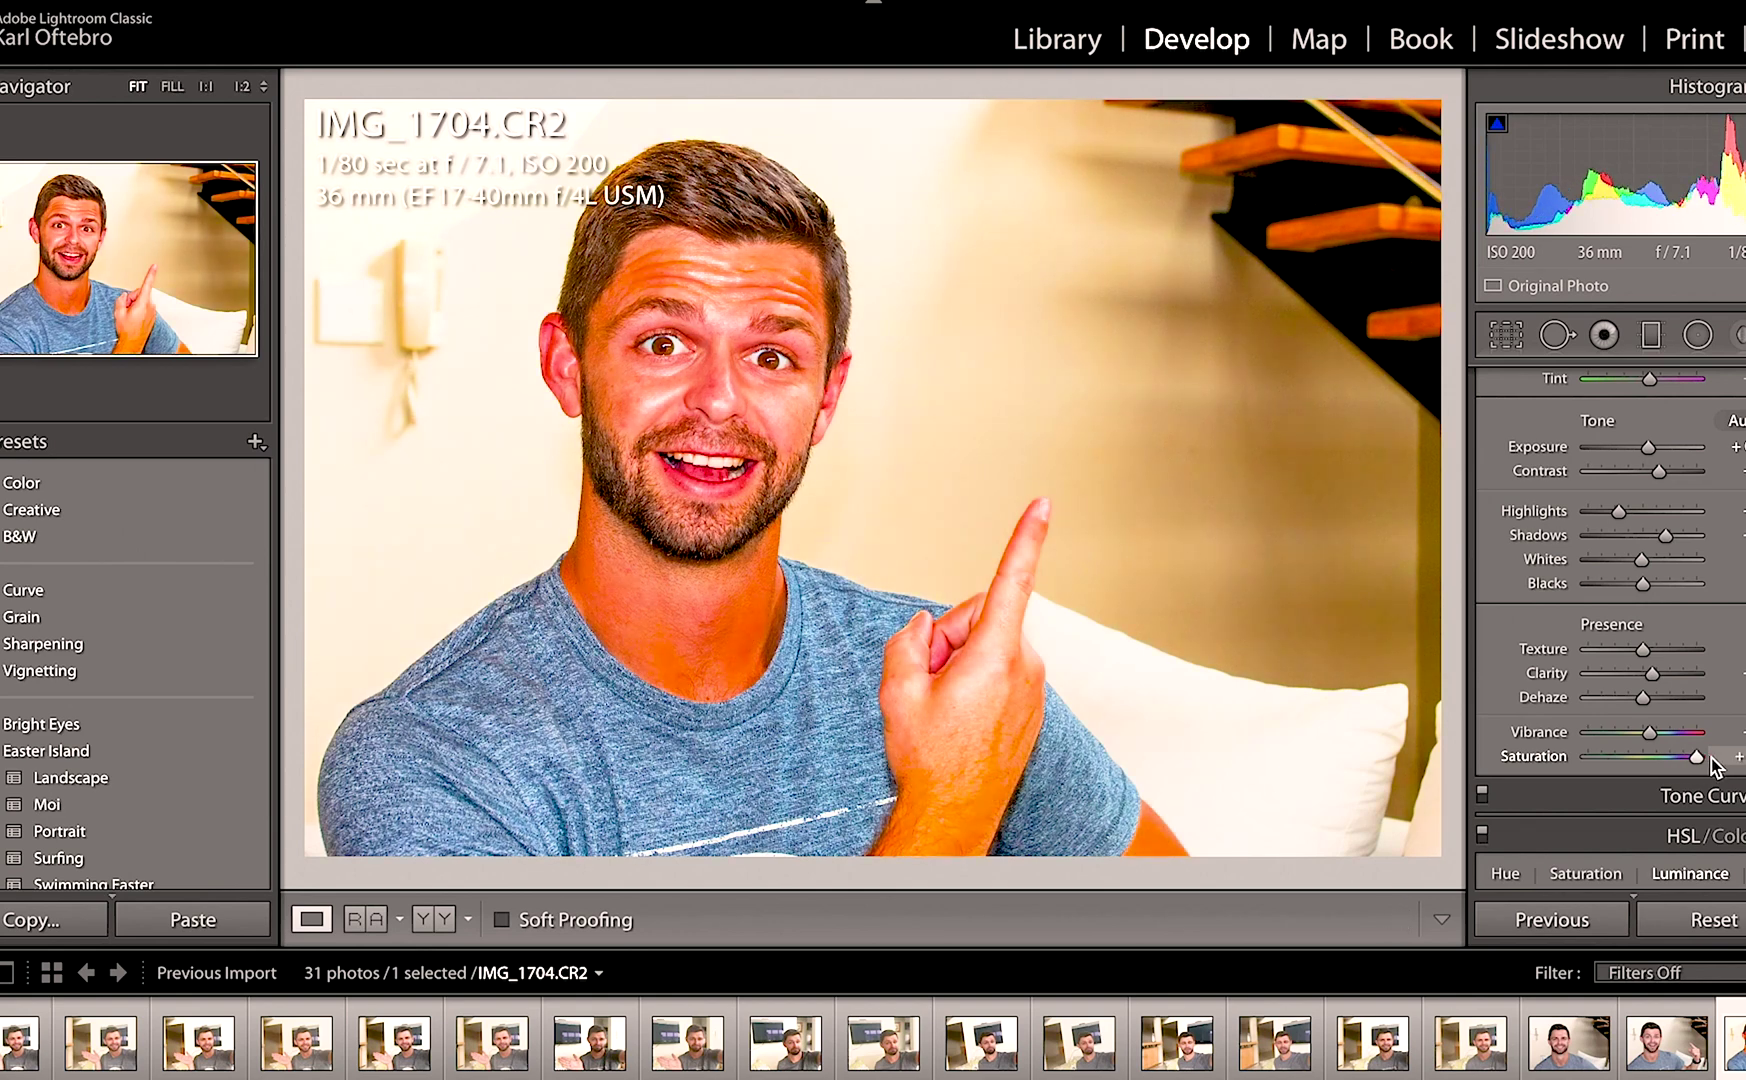
pyautogui.moveTo(1697, 757); pyautogui.dragTo(1660, 765)
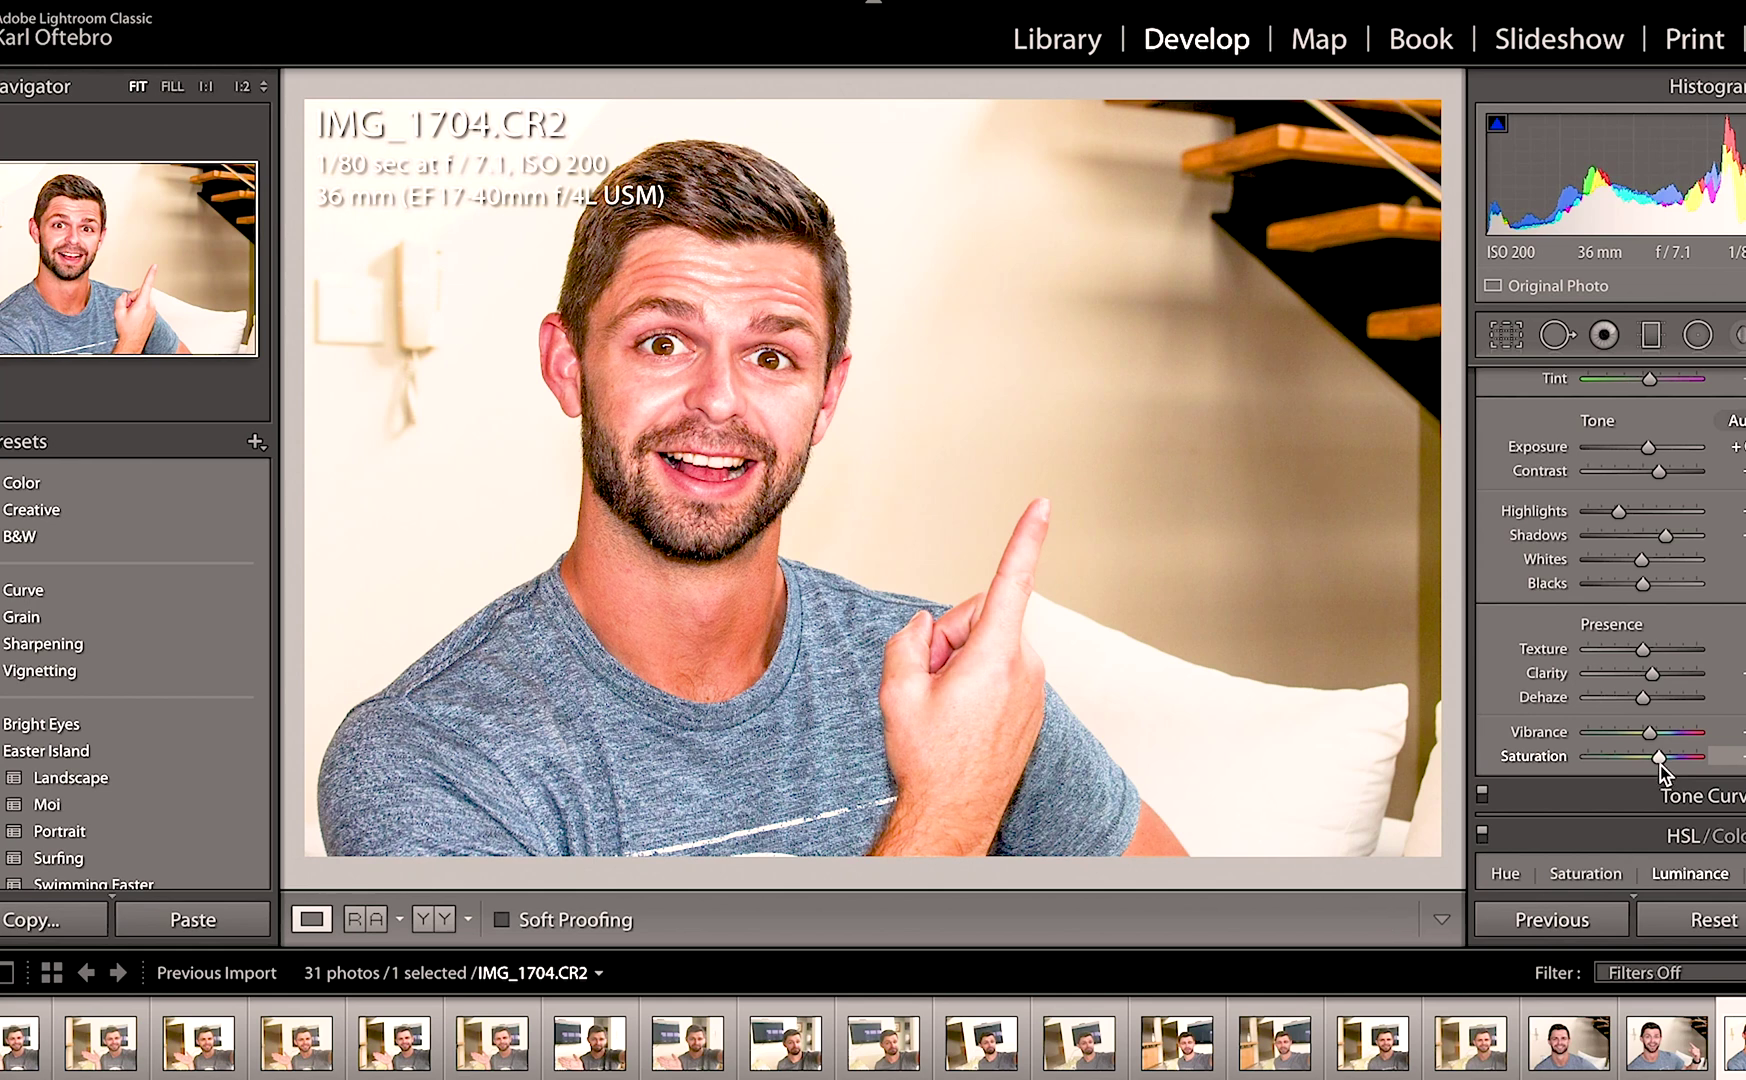
pyautogui.moveTo(1660, 767); pyautogui.dragTo(1657, 769)
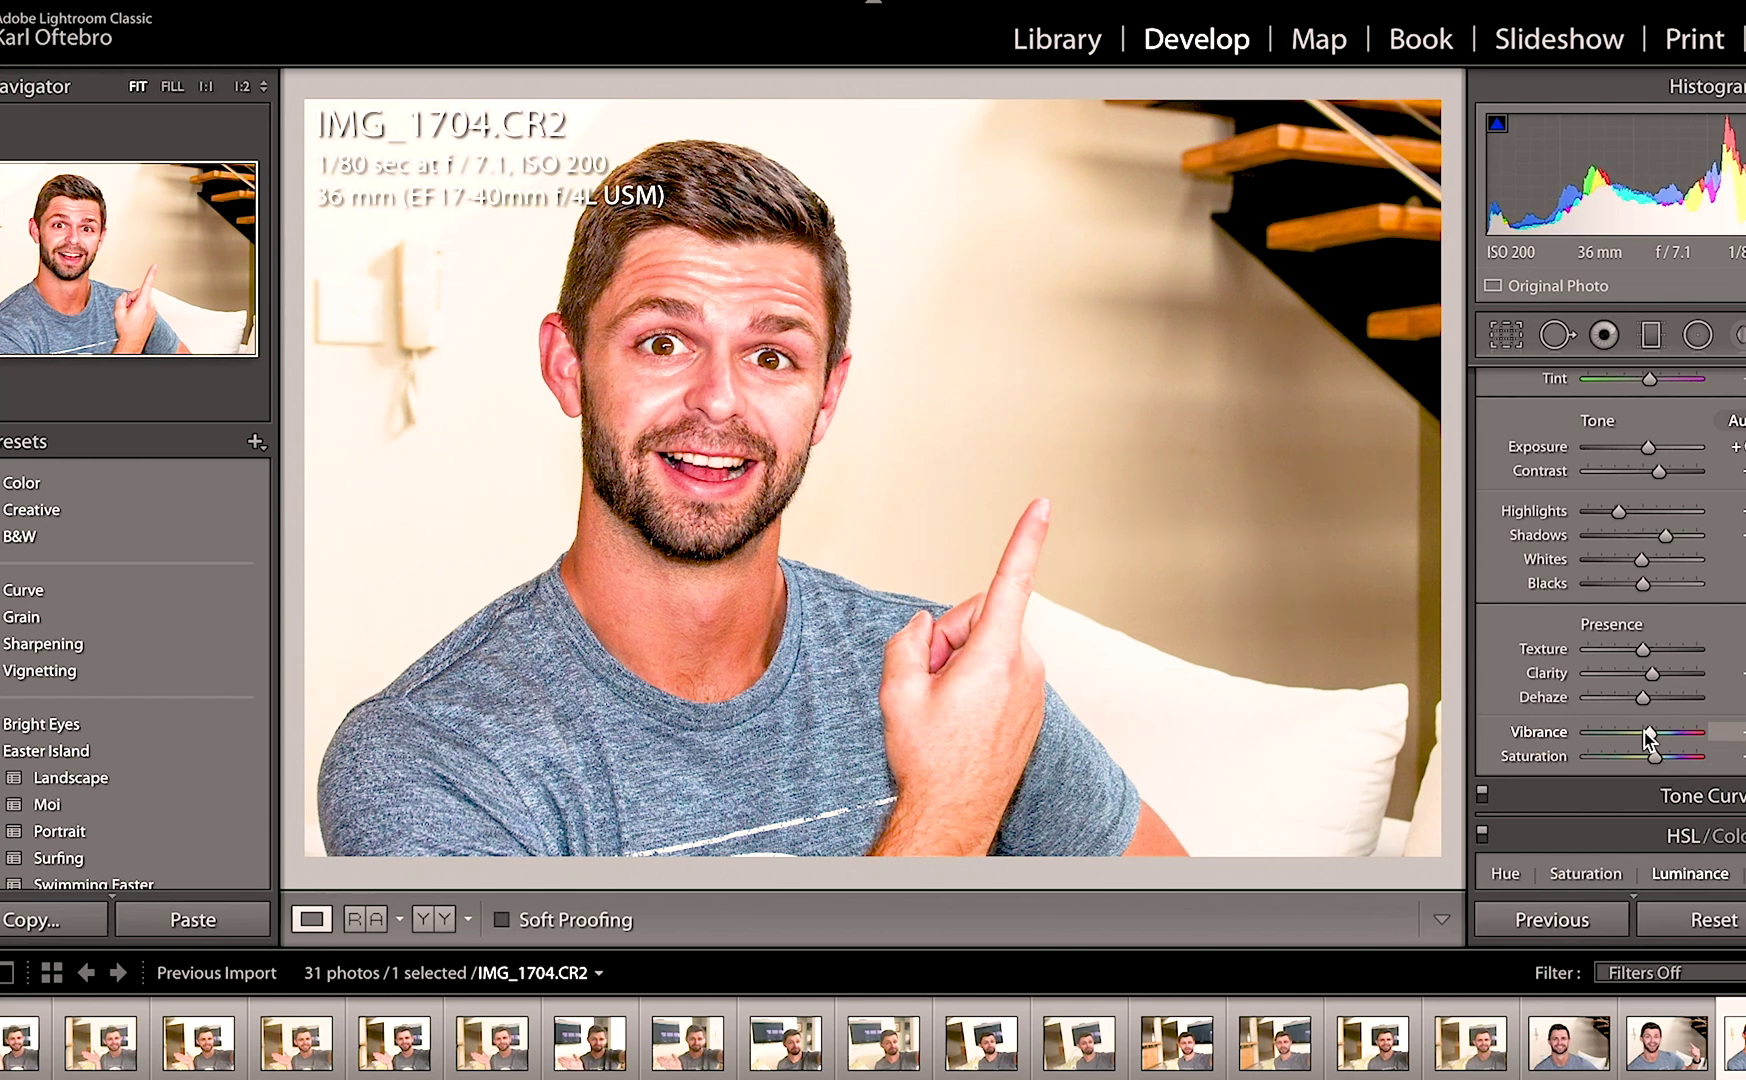
pyautogui.moveTo(1651, 674); pyautogui.dragTo(1657, 675)
# - Increase the portrait's sharpening amount slightly and add moderate luminance noise reduction
pyautogui.scroll(-15, 1627, 681)
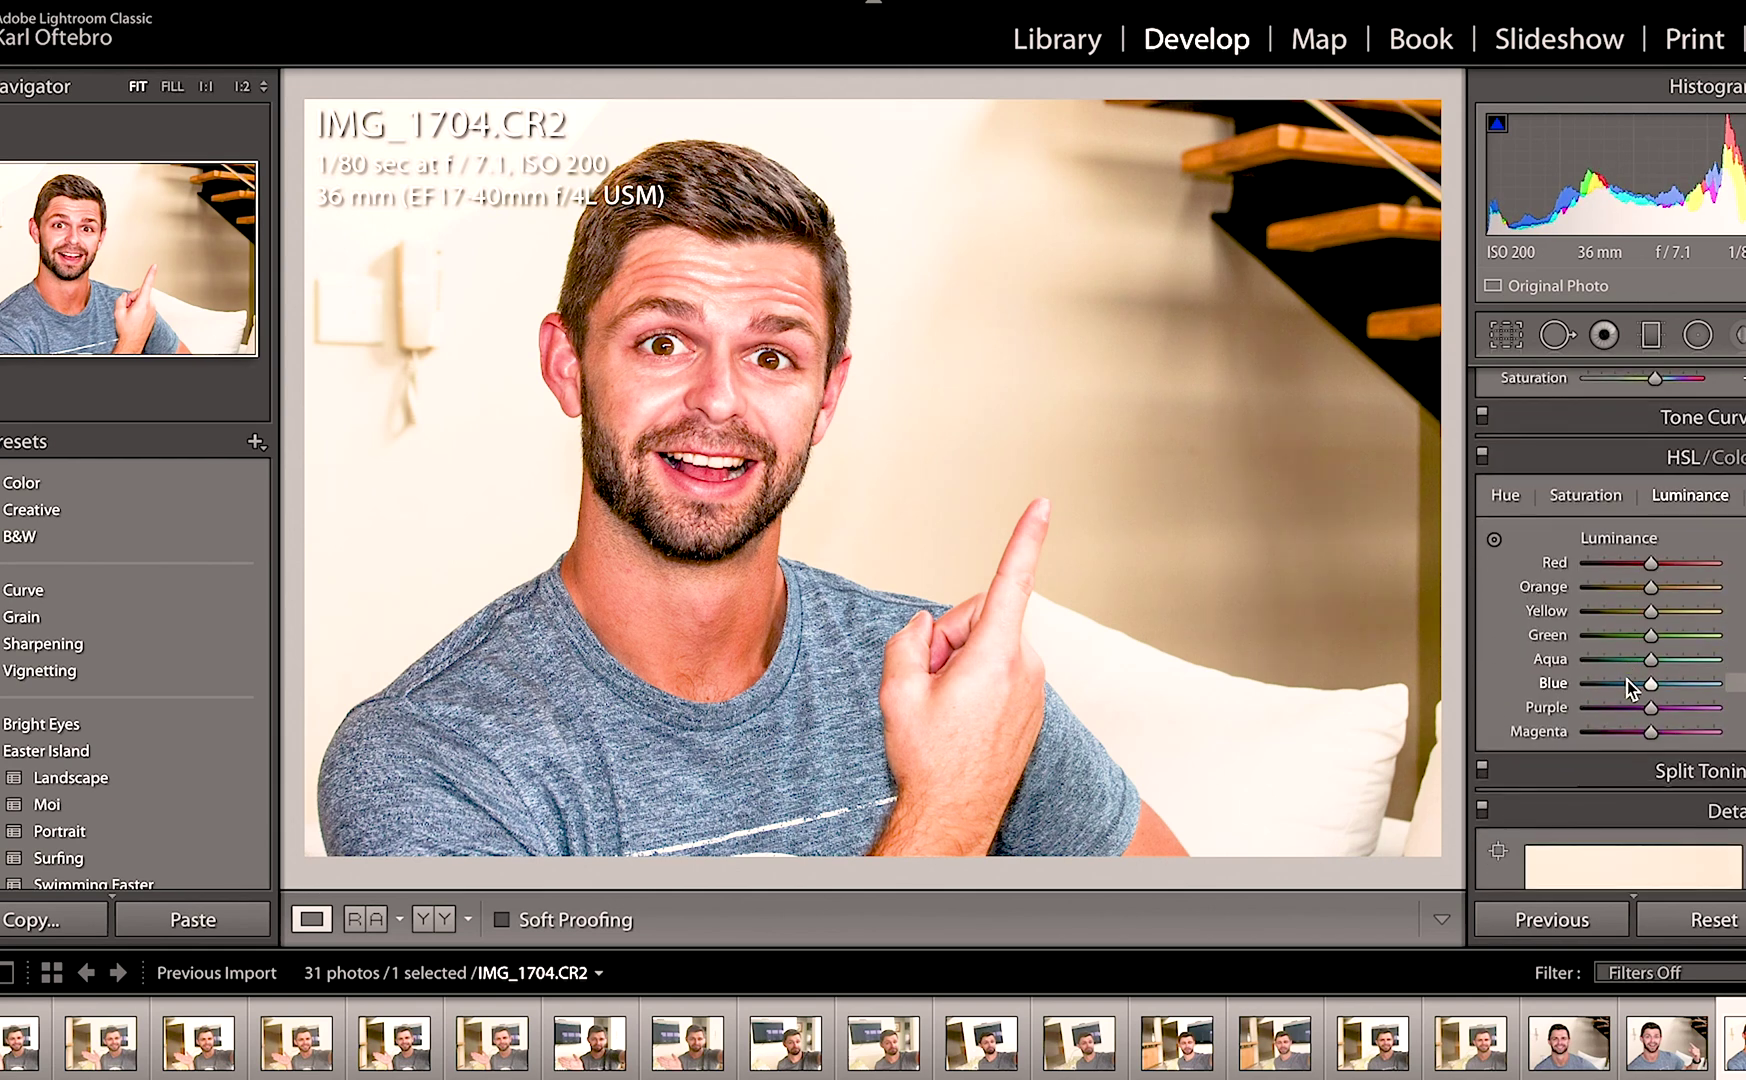
pyautogui.scroll(8, 1627, 681)
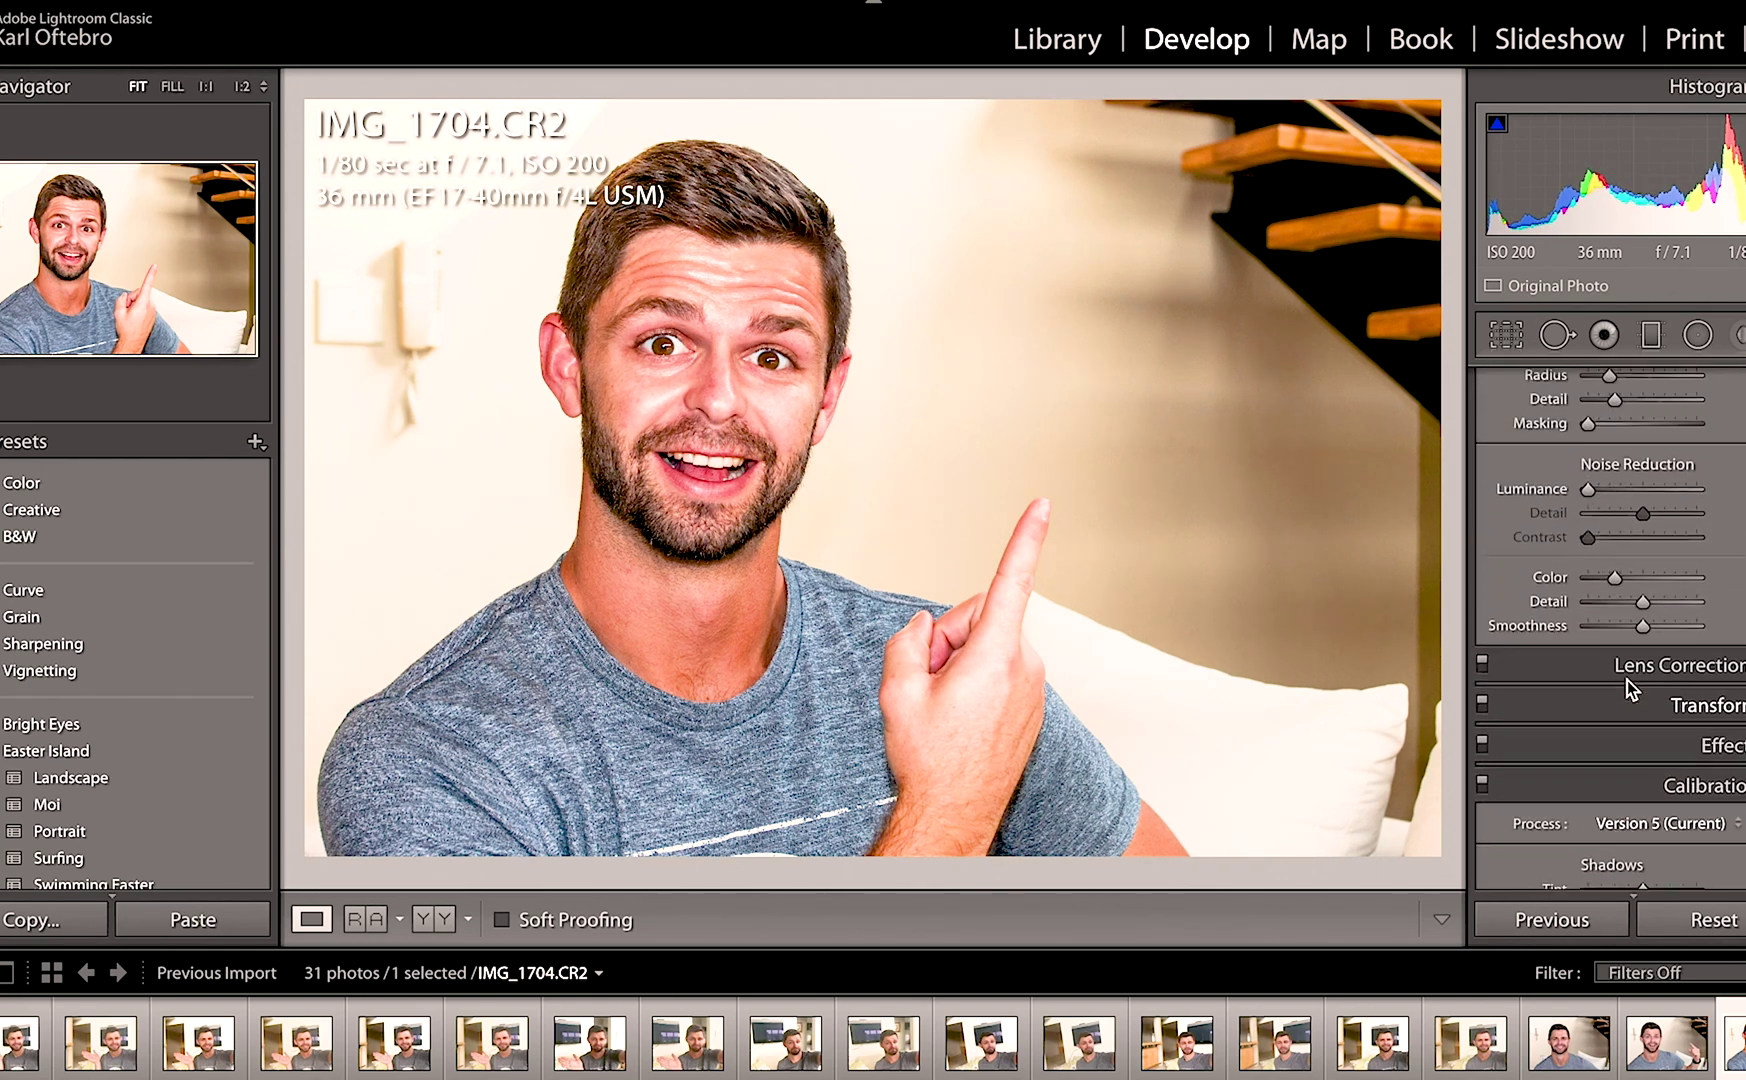
pyautogui.moveTo(1617, 532); pyautogui.dragTo(1630, 532)
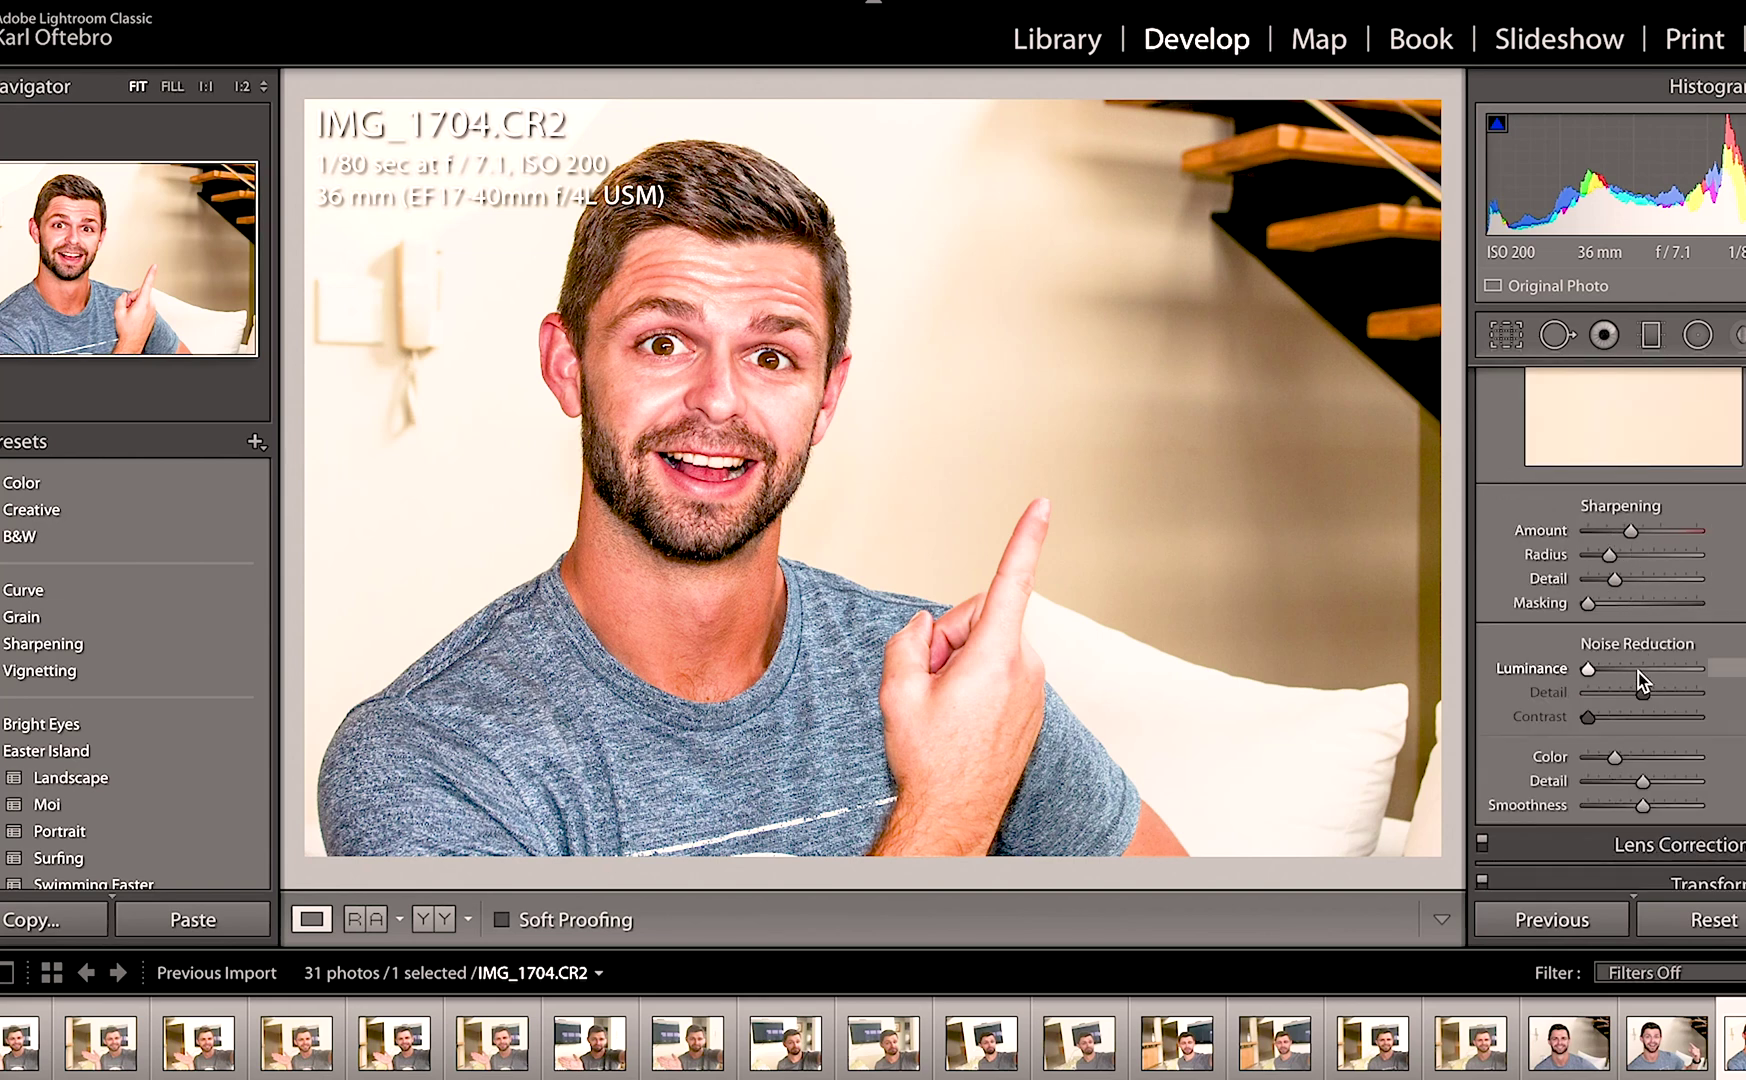
pyautogui.moveTo(1588, 669); pyautogui.dragTo(1624, 674)
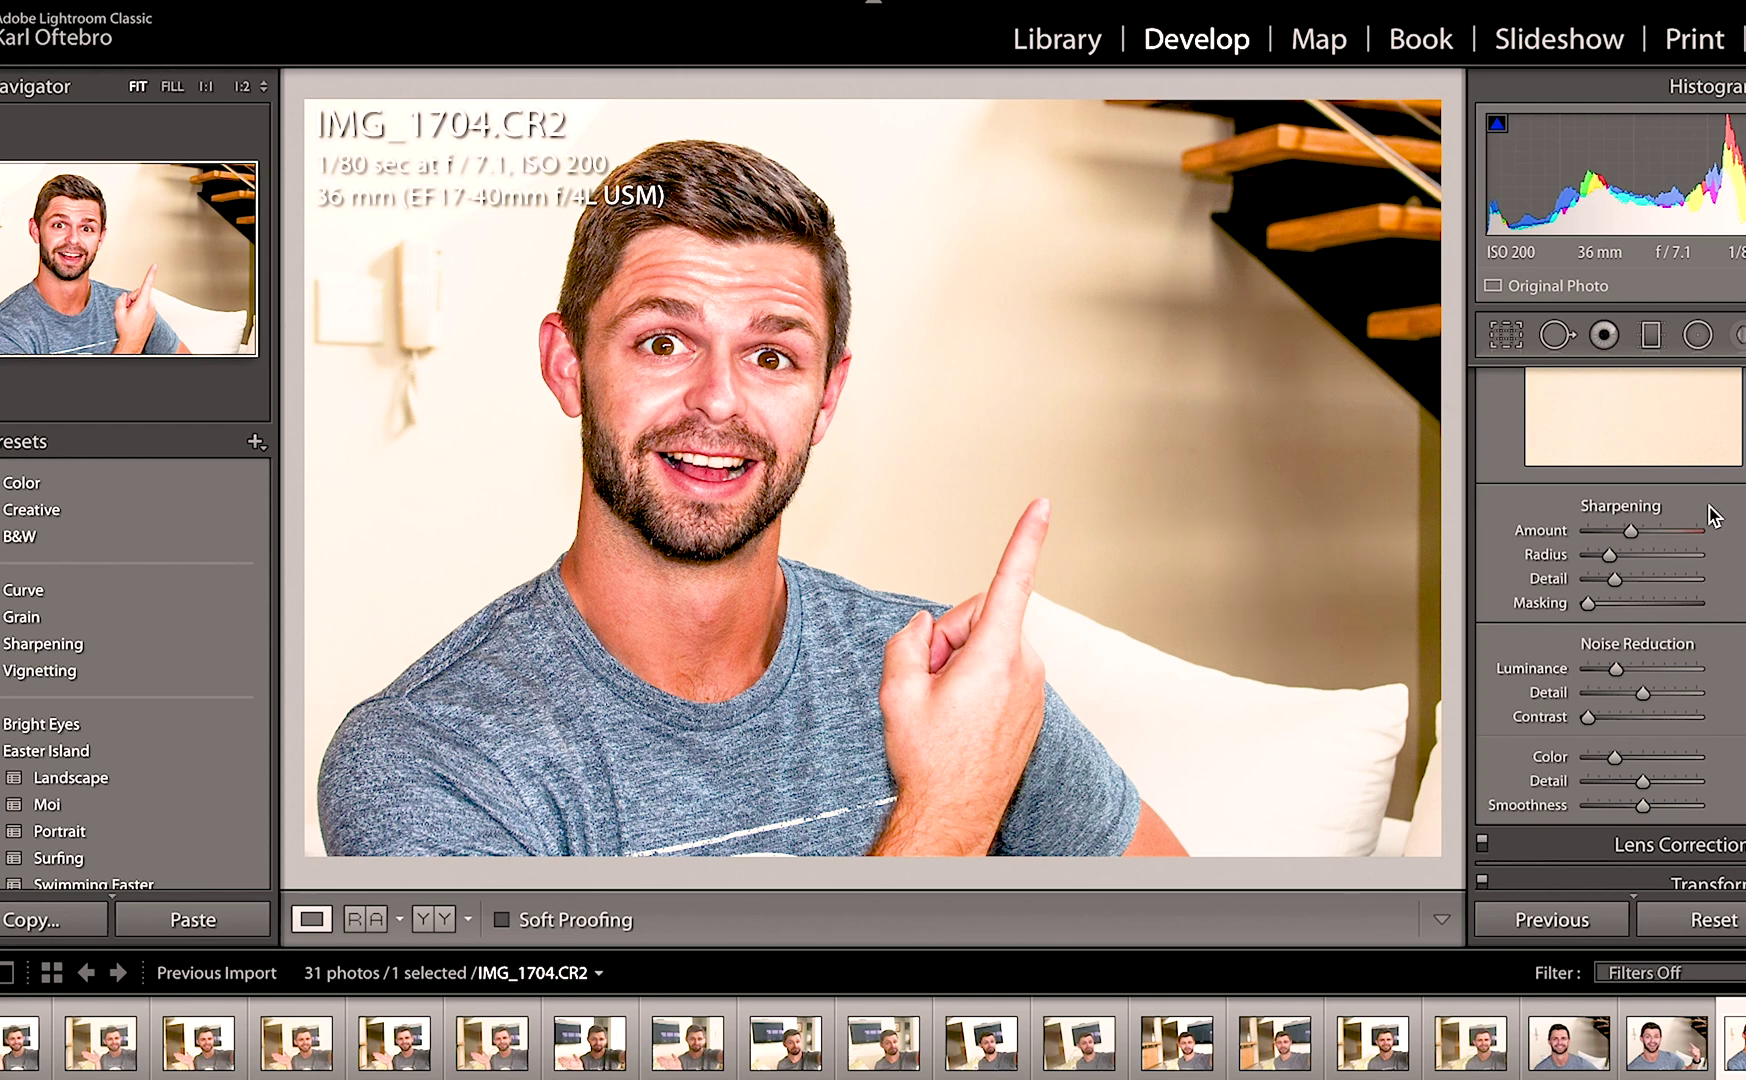
# - Save the portrait's current develop settings as a preset named YouTube 1000 Lightroom Preset in the User Presets group
pyautogui.scroll(15, 1710, 515)
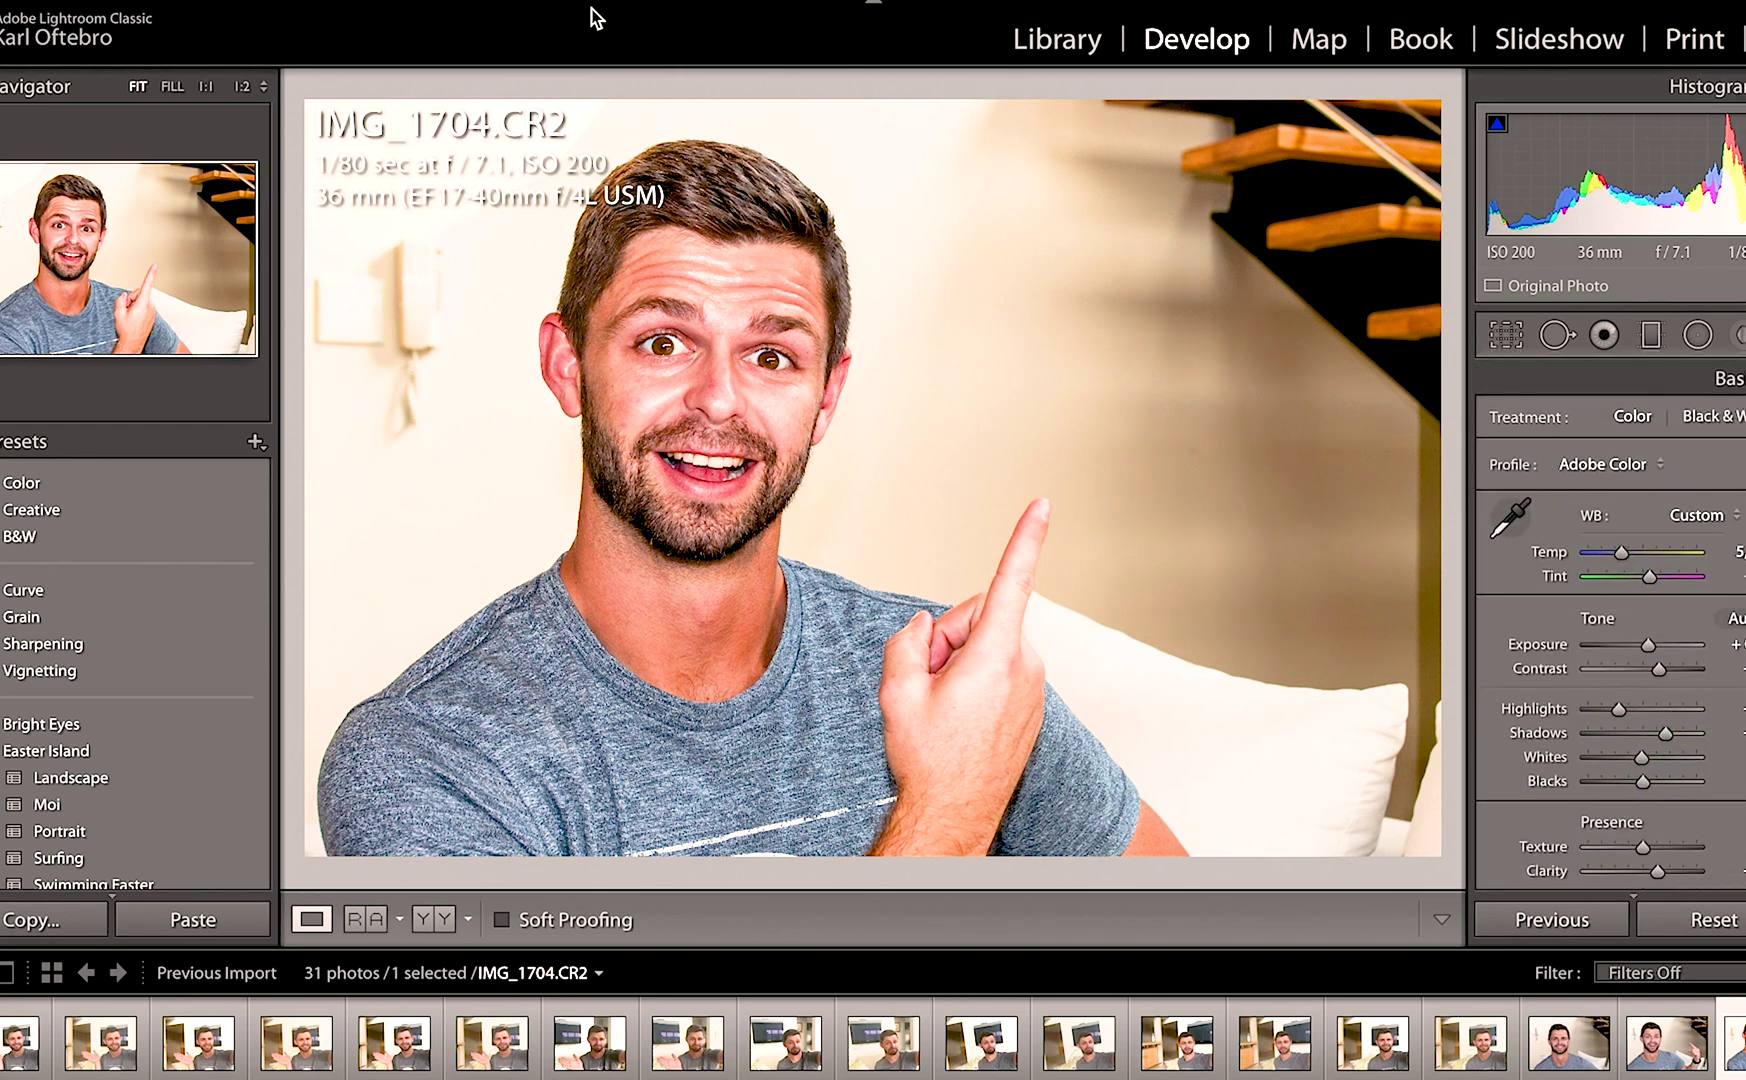
pyautogui.click(362, 8)
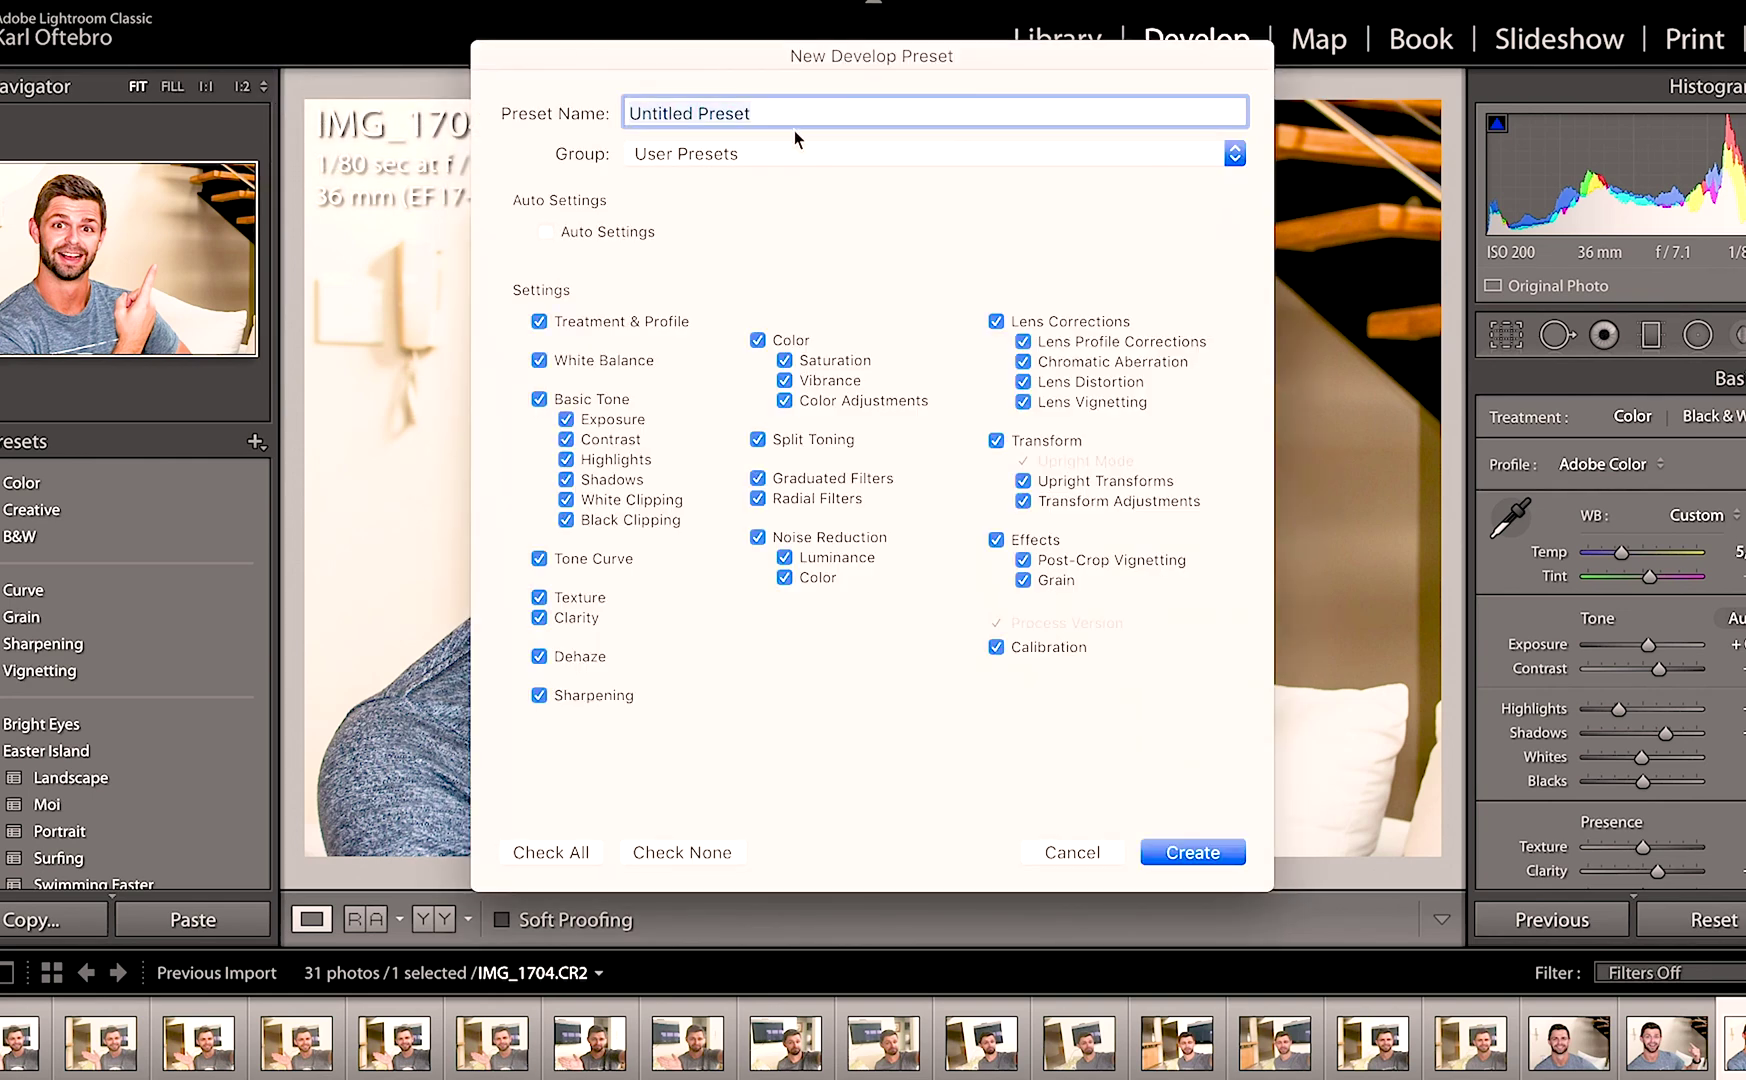
pyautogui.write('You')
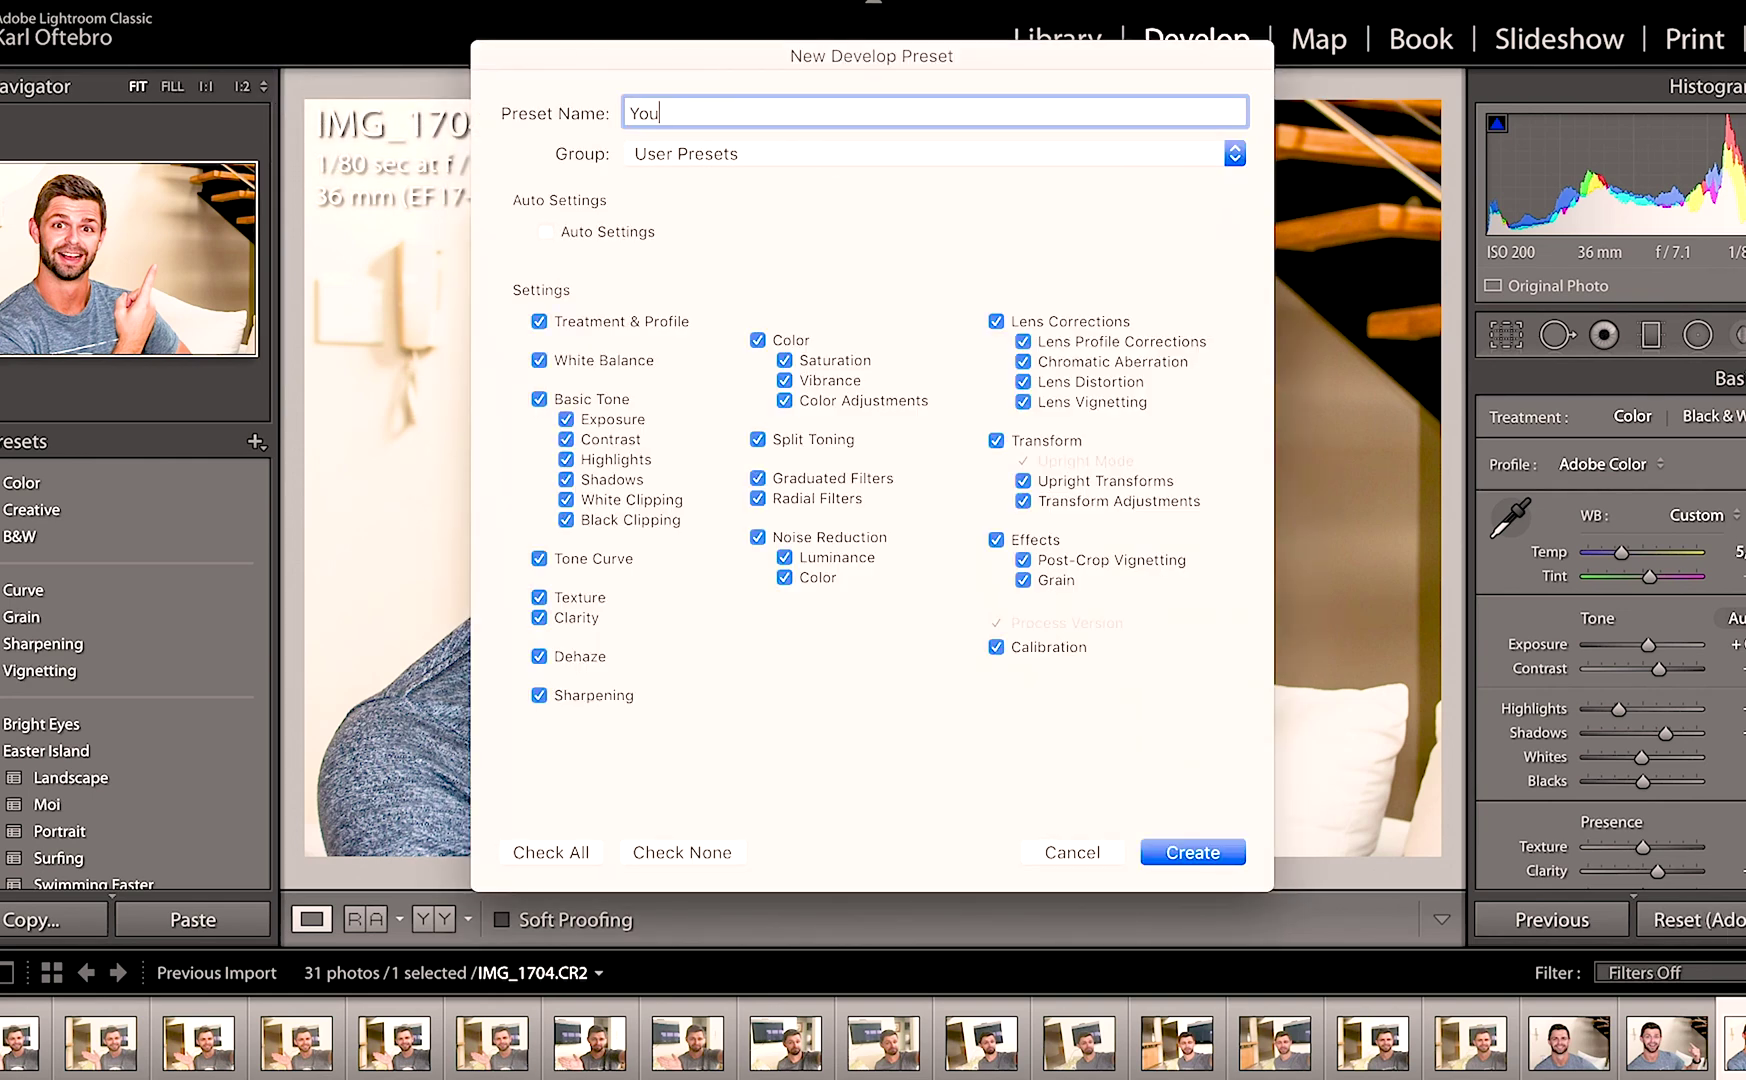
pyautogui.write('Tube 100')
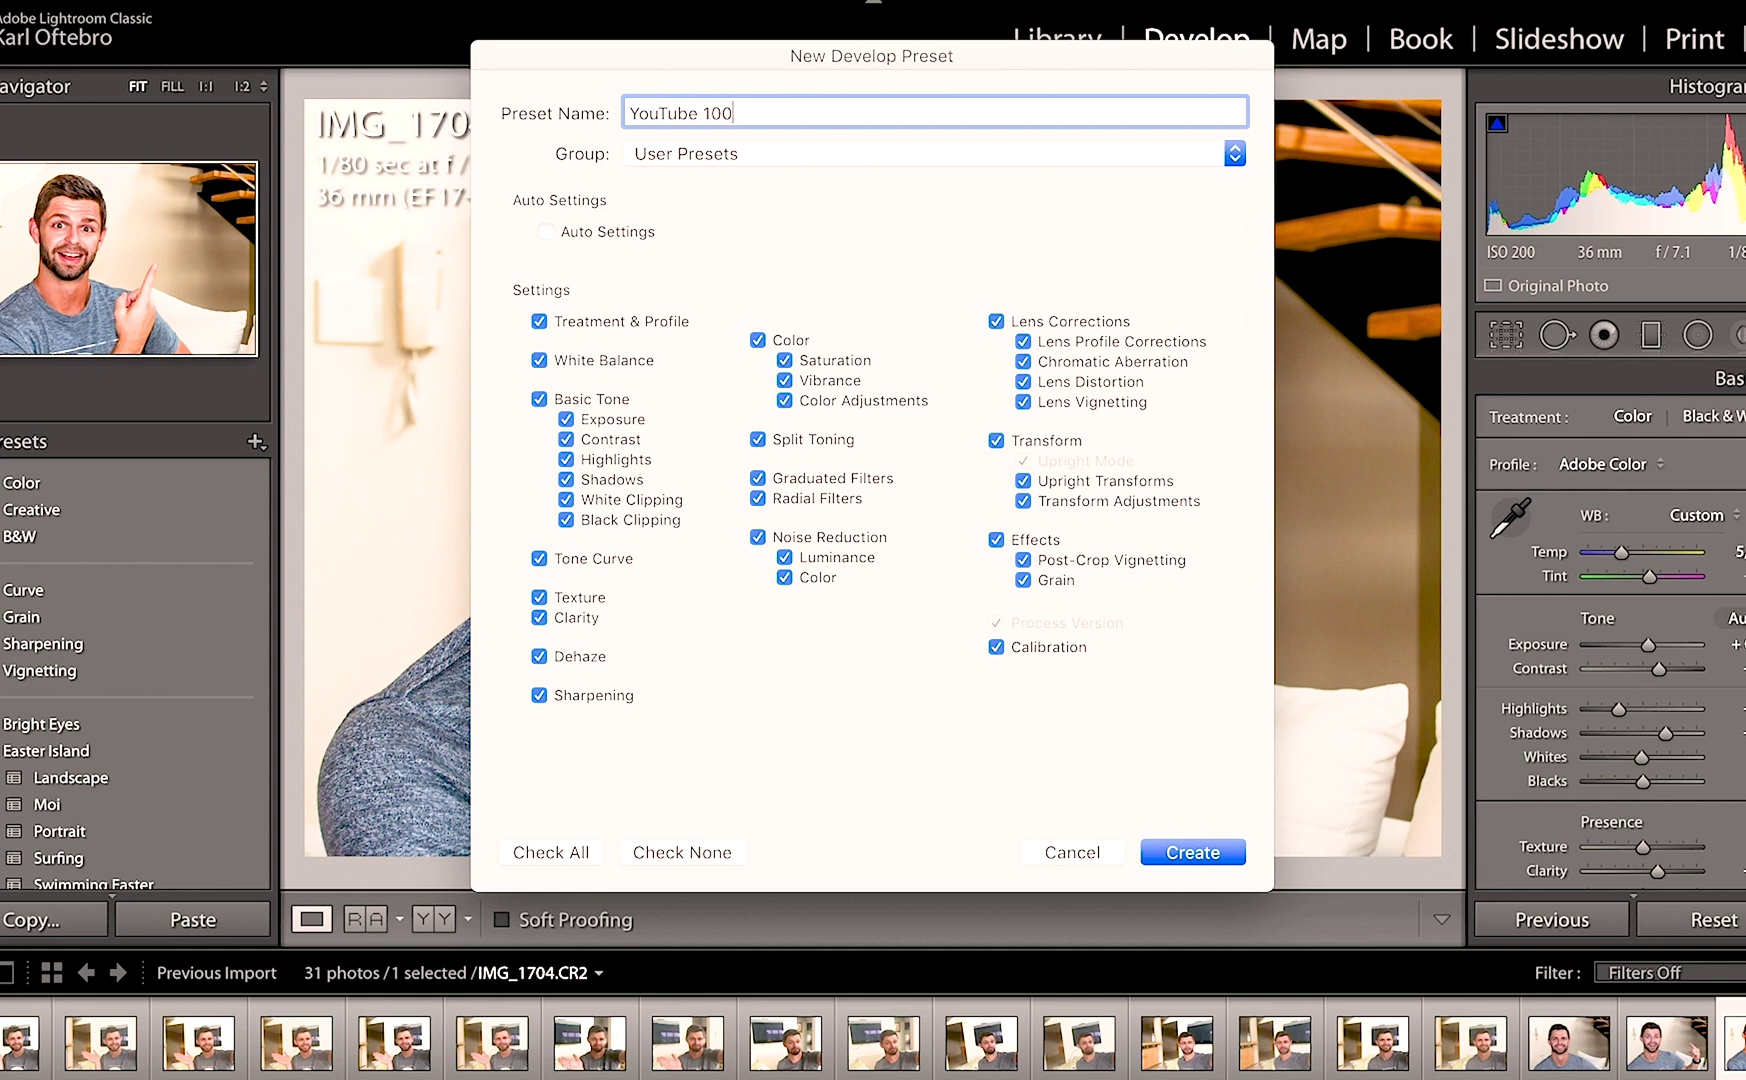
pyautogui.write('0 Lightroom Preset')
pyautogui.click(1194, 853)
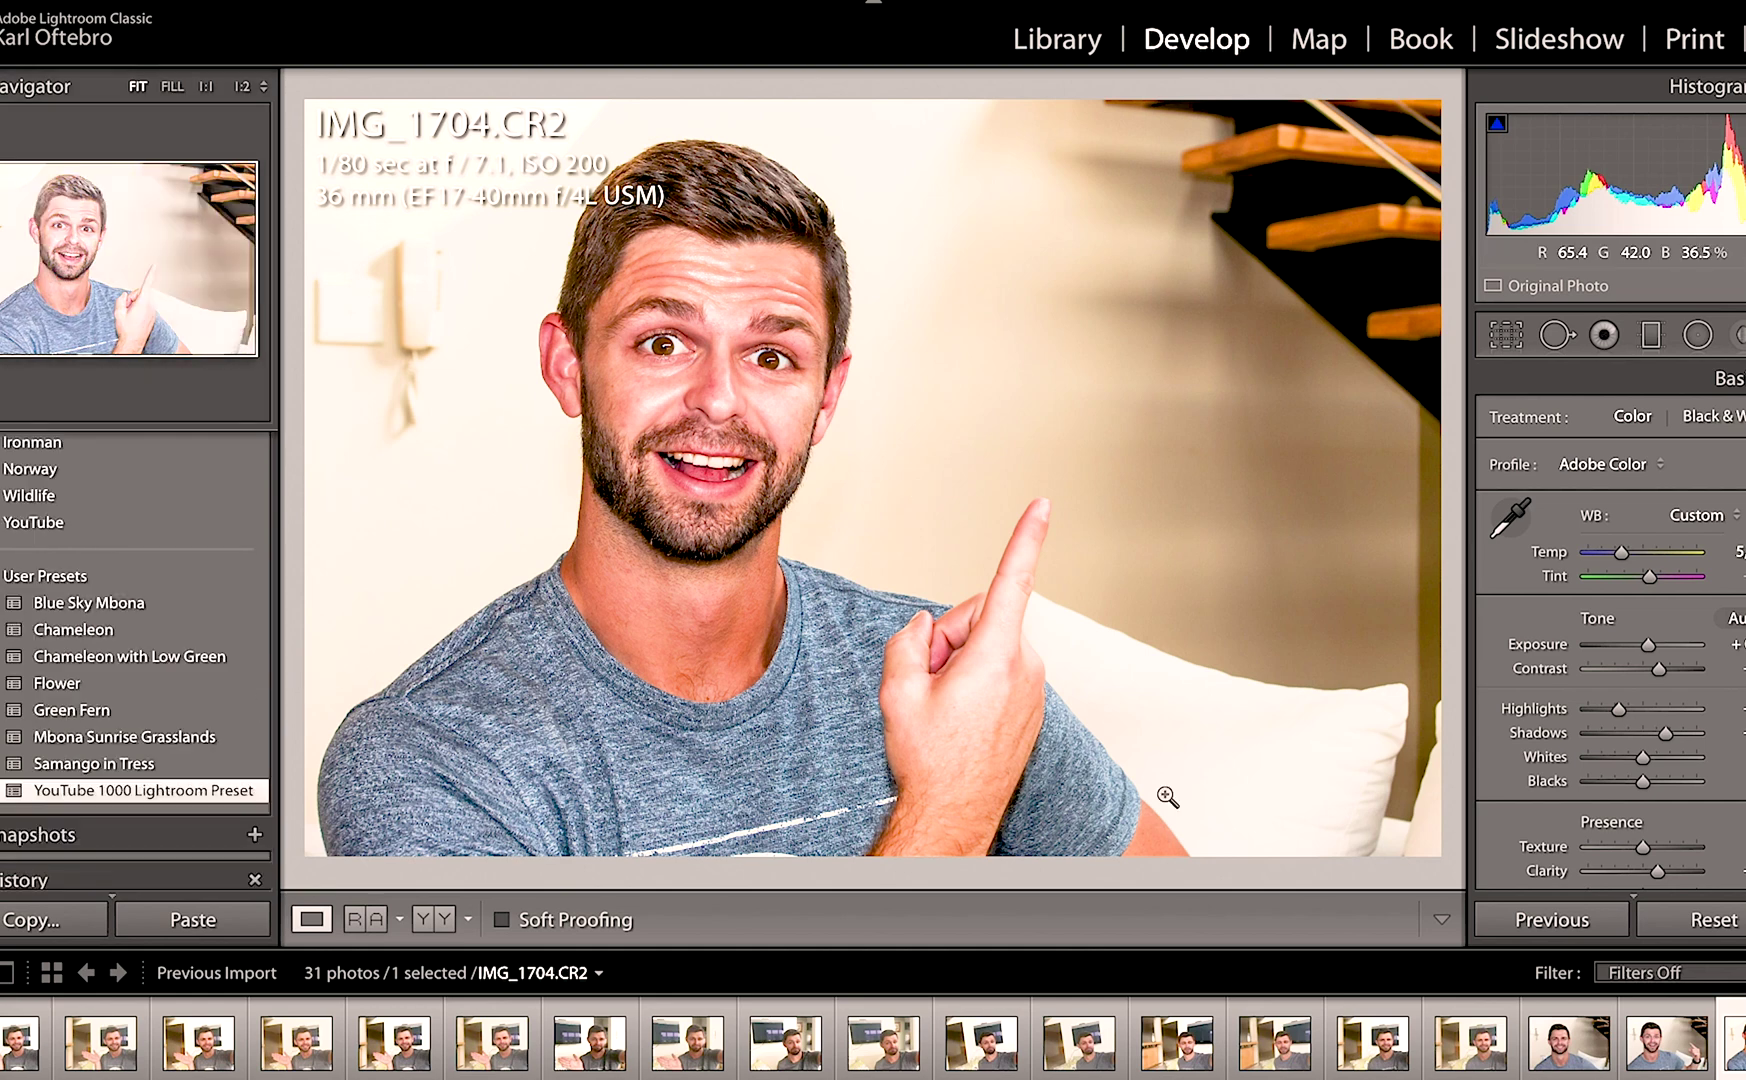
# - Apply the YouTube 1000 Lightroom Preset to IMG_1703.CR2 and lower that photo's exposure slightly
pyautogui.click(1574, 1052)
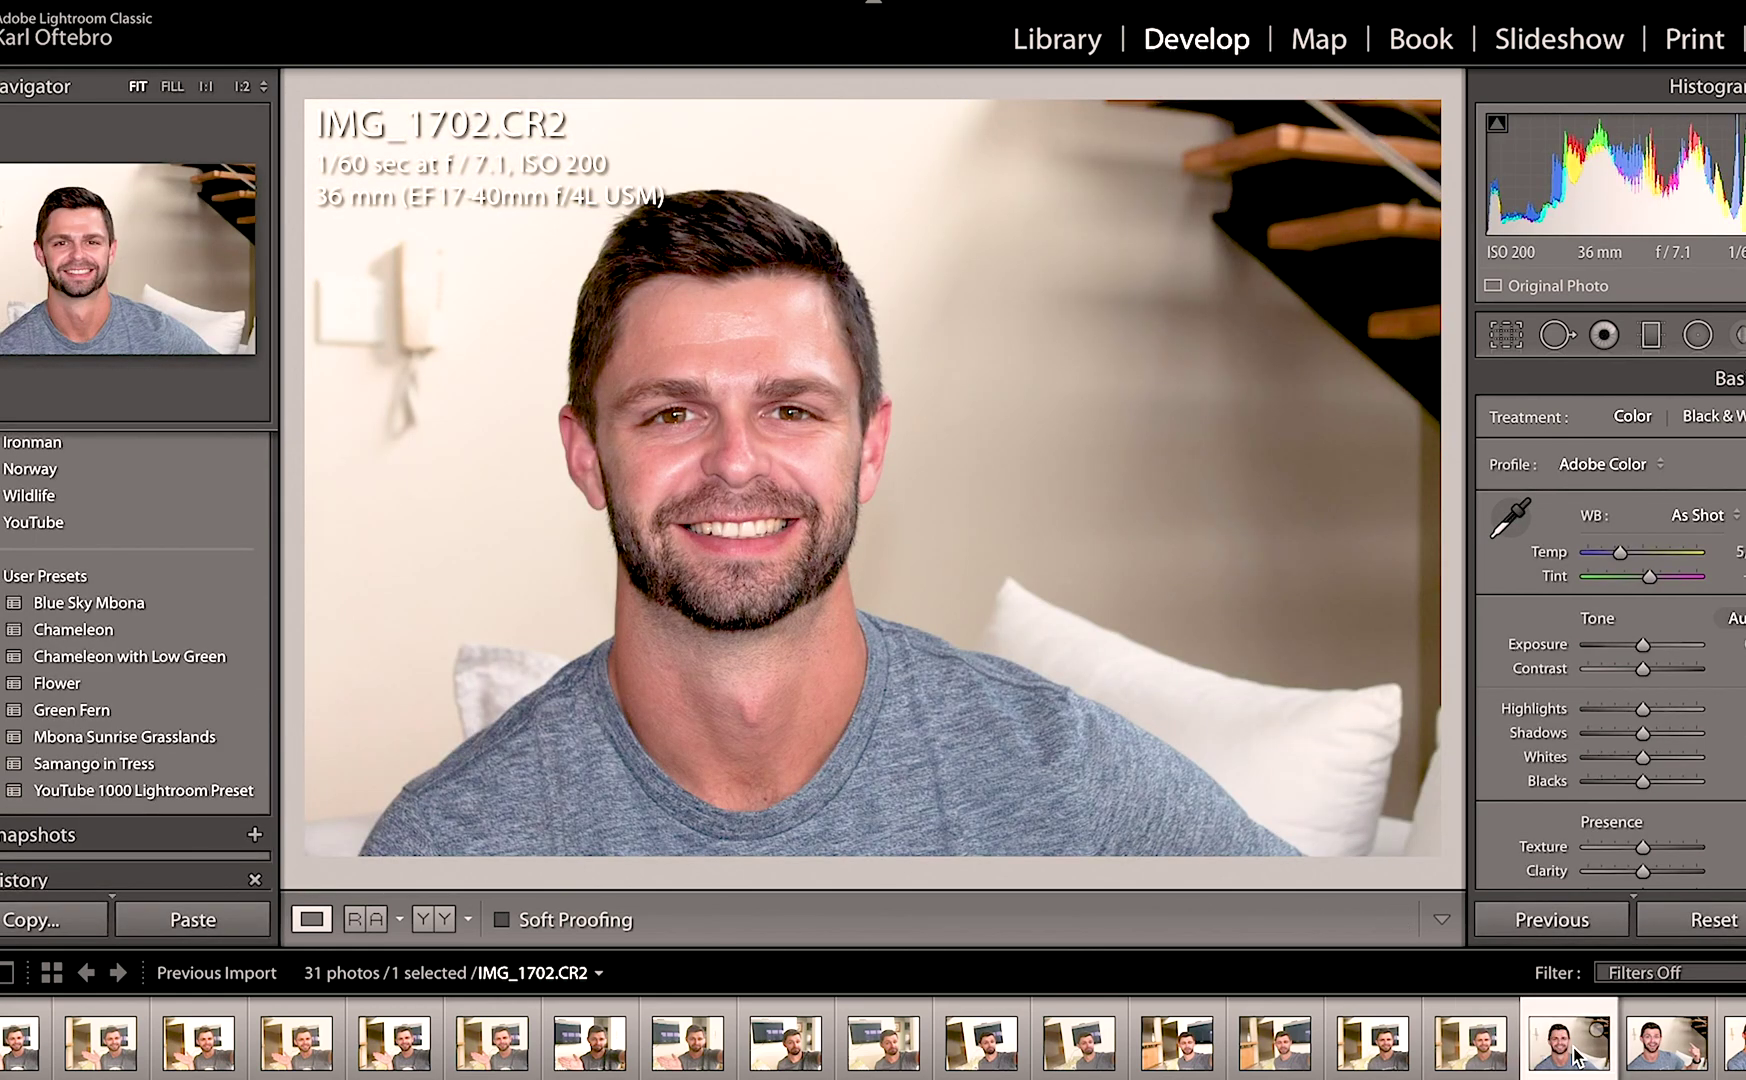
pyautogui.click(1733, 1045)
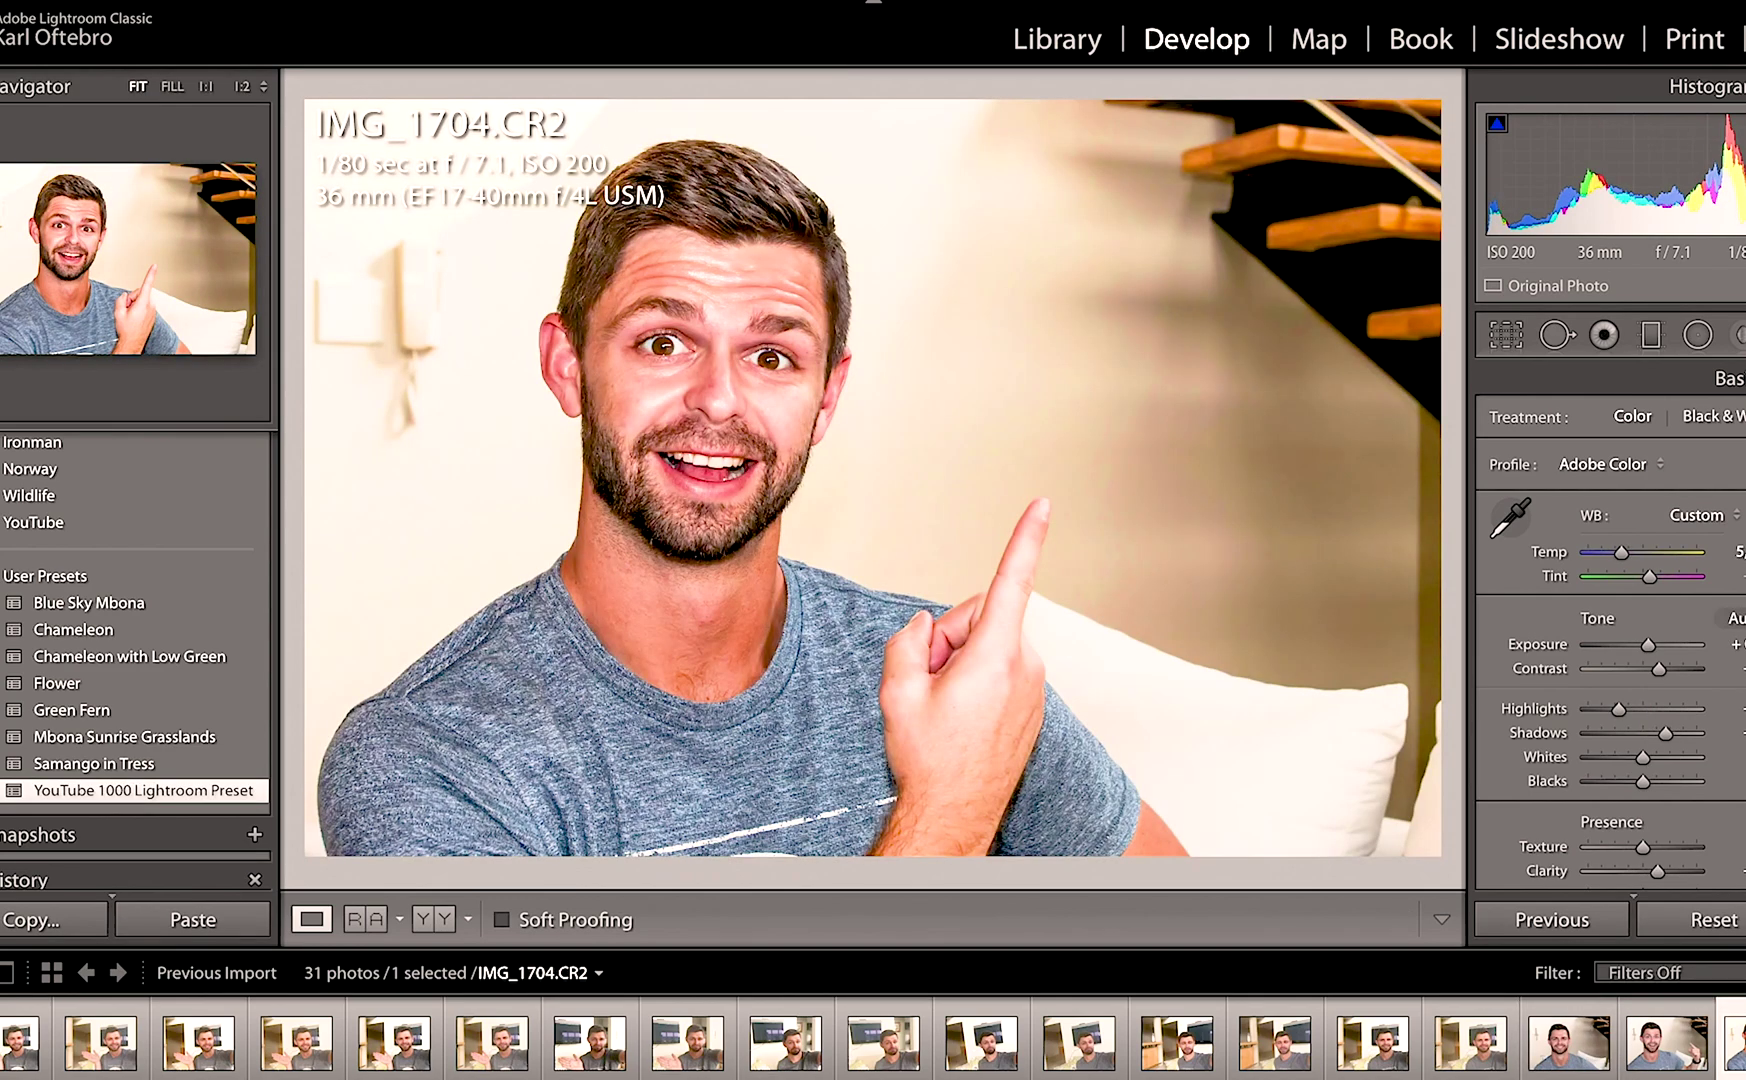
pyautogui.click(1677, 1060)
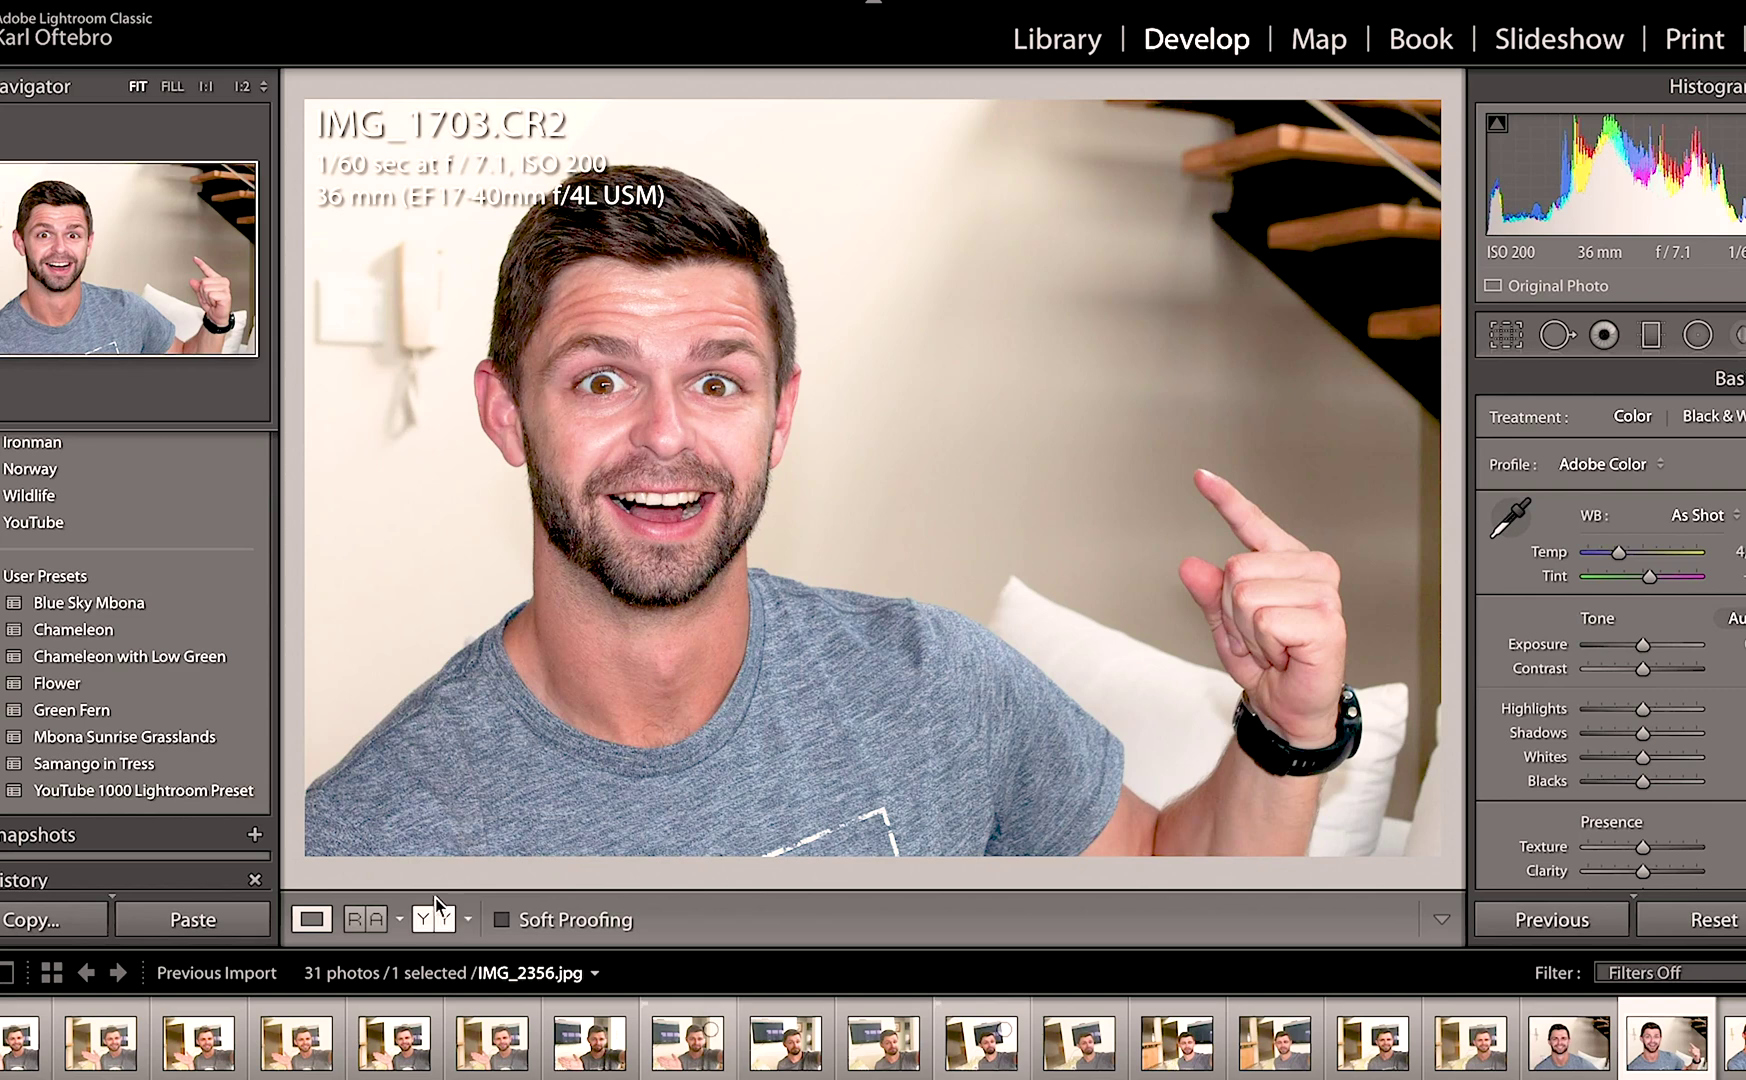
pyautogui.click(186, 792)
pyautogui.click(186, 794)
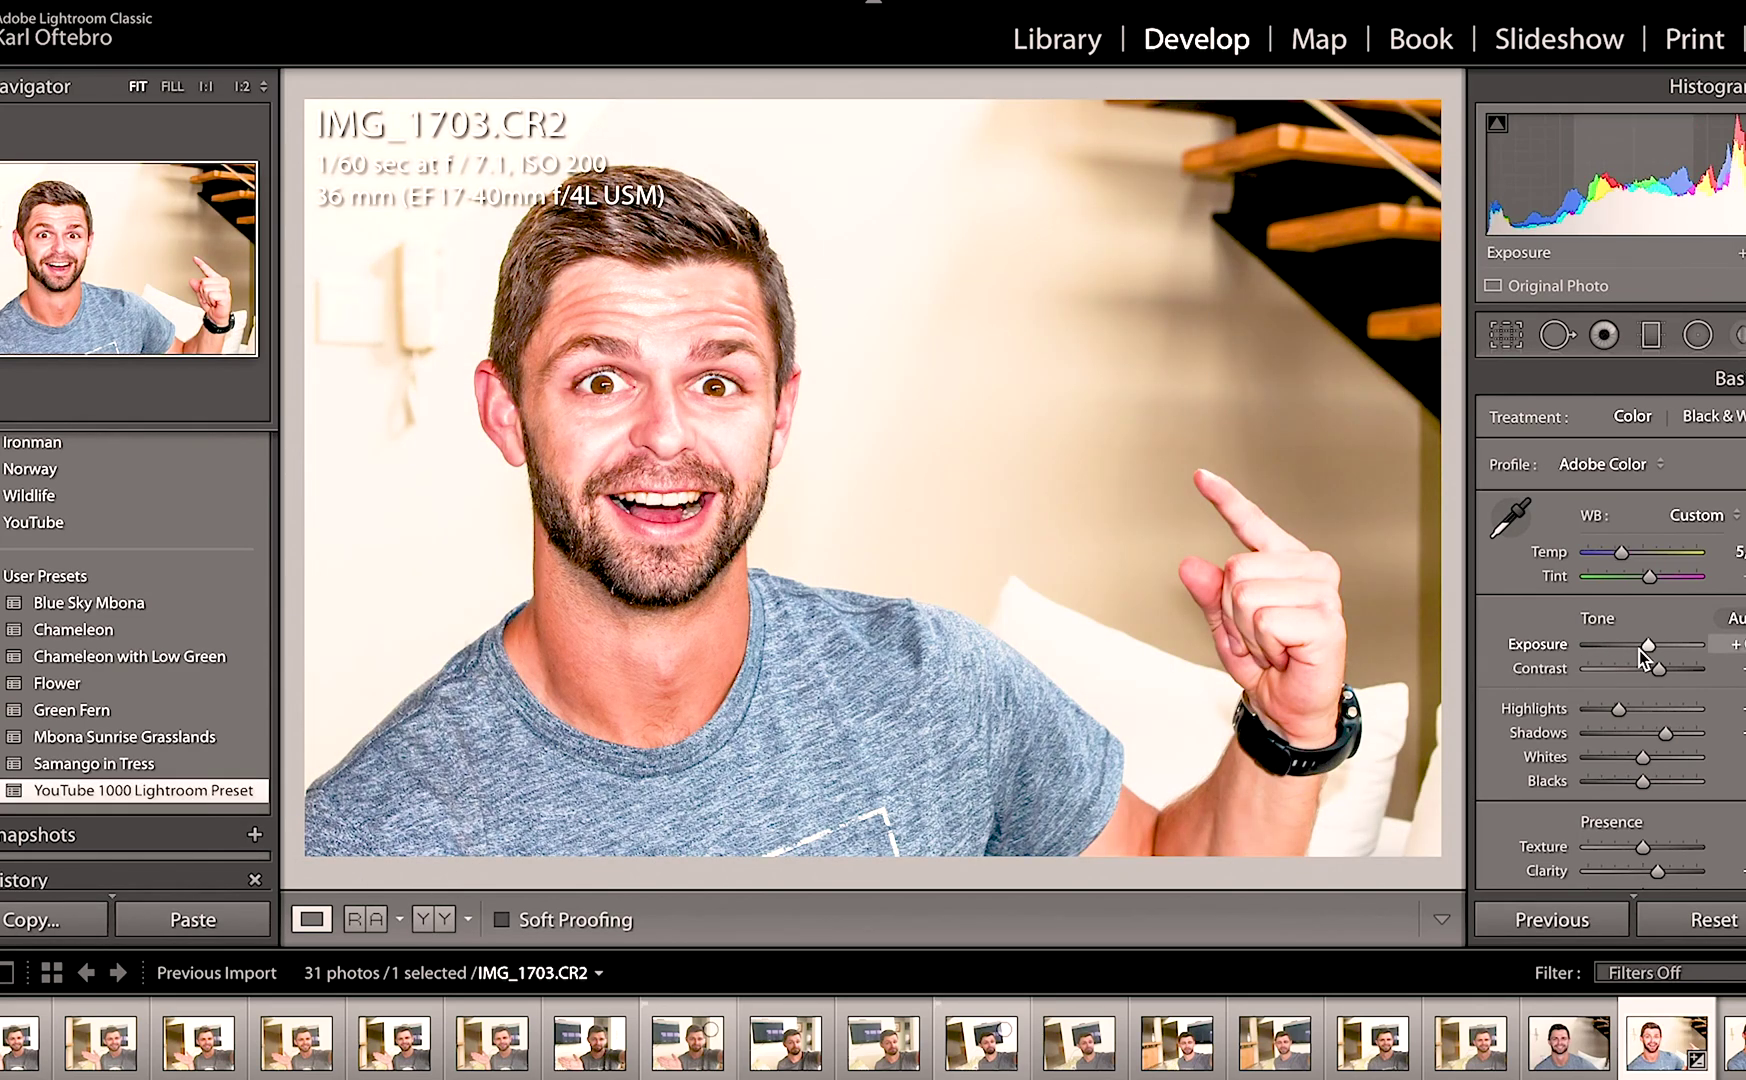
pyautogui.moveTo(1651, 645)
pyautogui.mouseDown()
pyautogui.moveTo(1632, 648)
pyautogui.moveTo(1646, 651)
pyautogui.mouseUp()
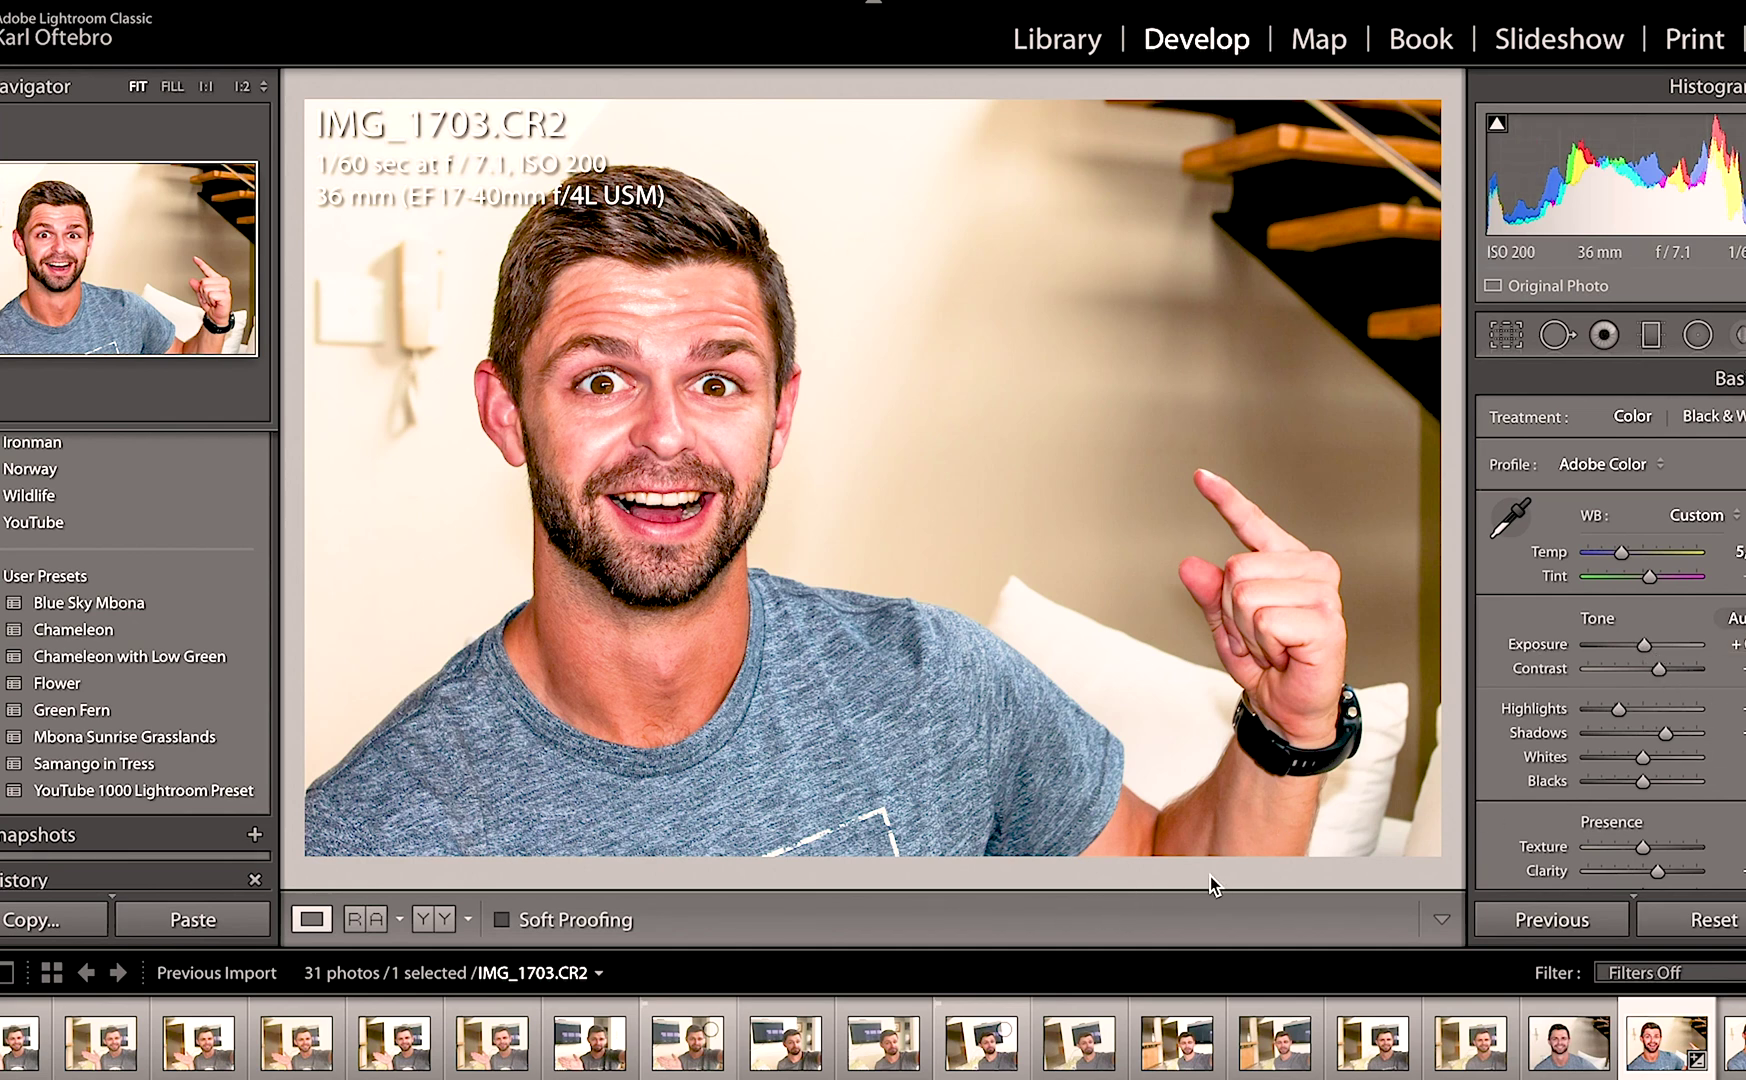
# - Return to the edited portrait IMG_1704.CR2 and export it
pyautogui.press('Right')
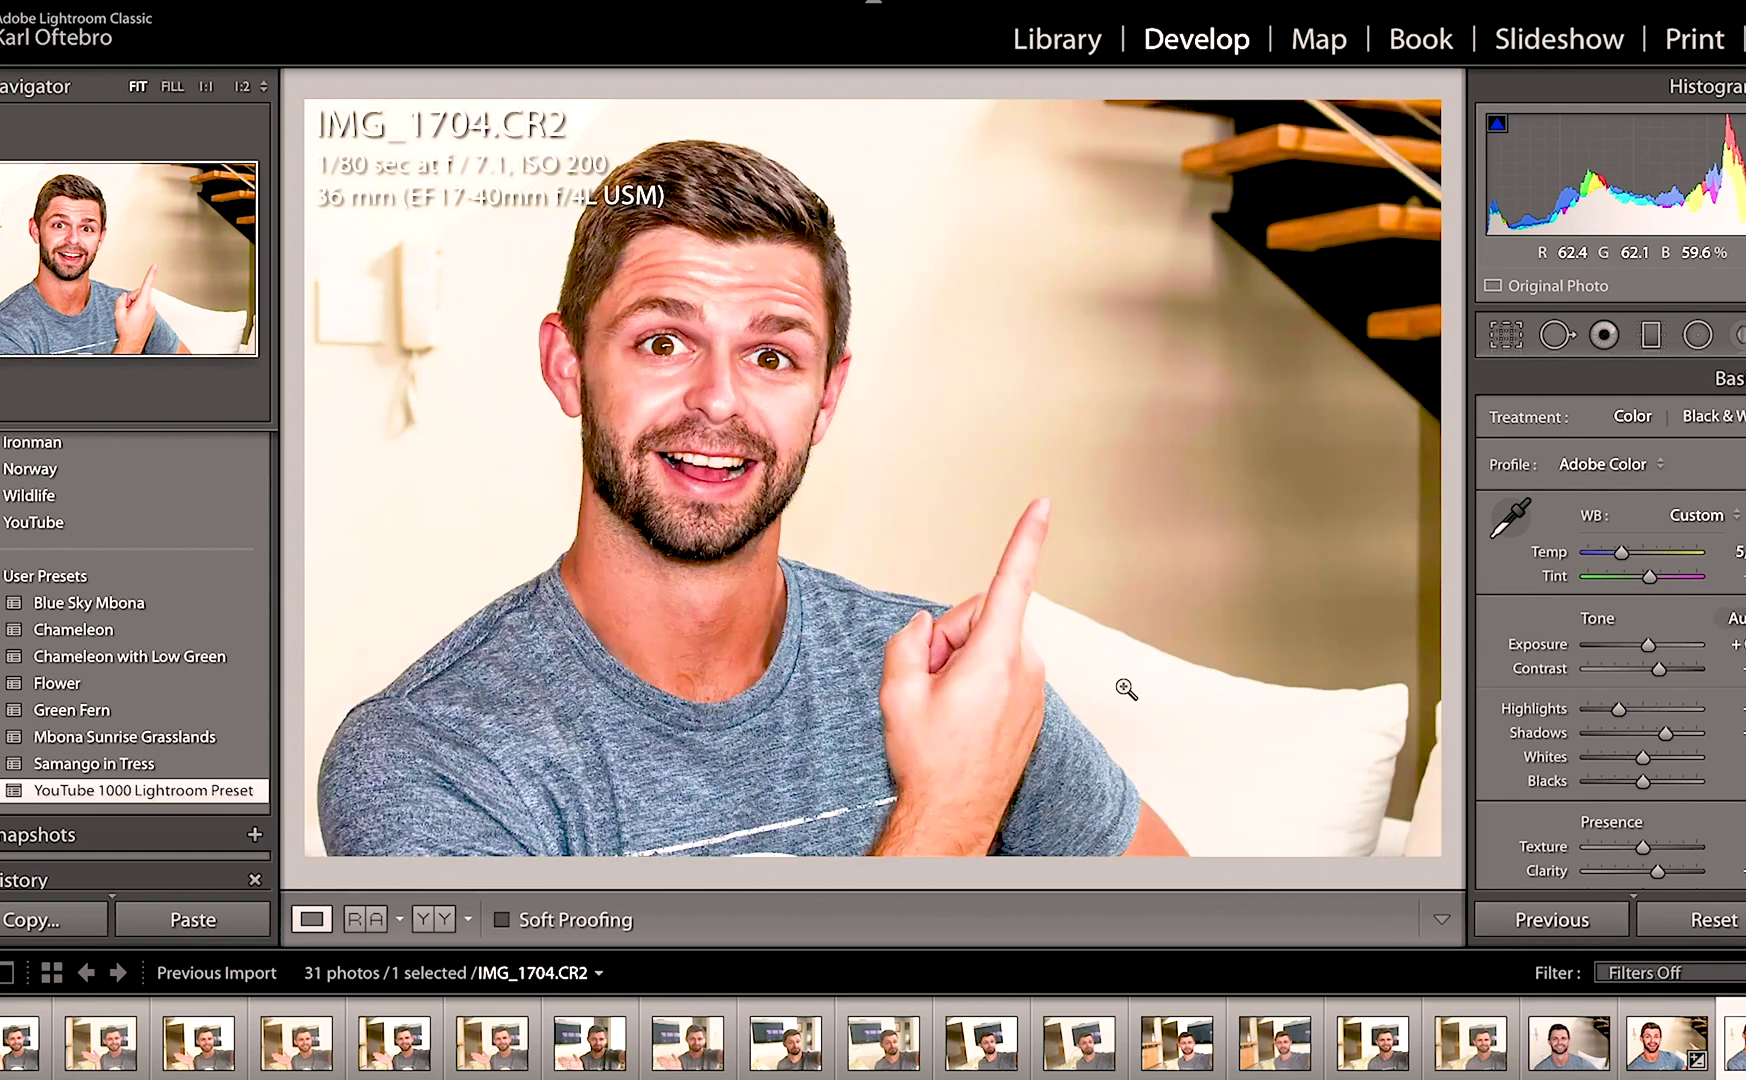
pyautogui.click(190, 0)
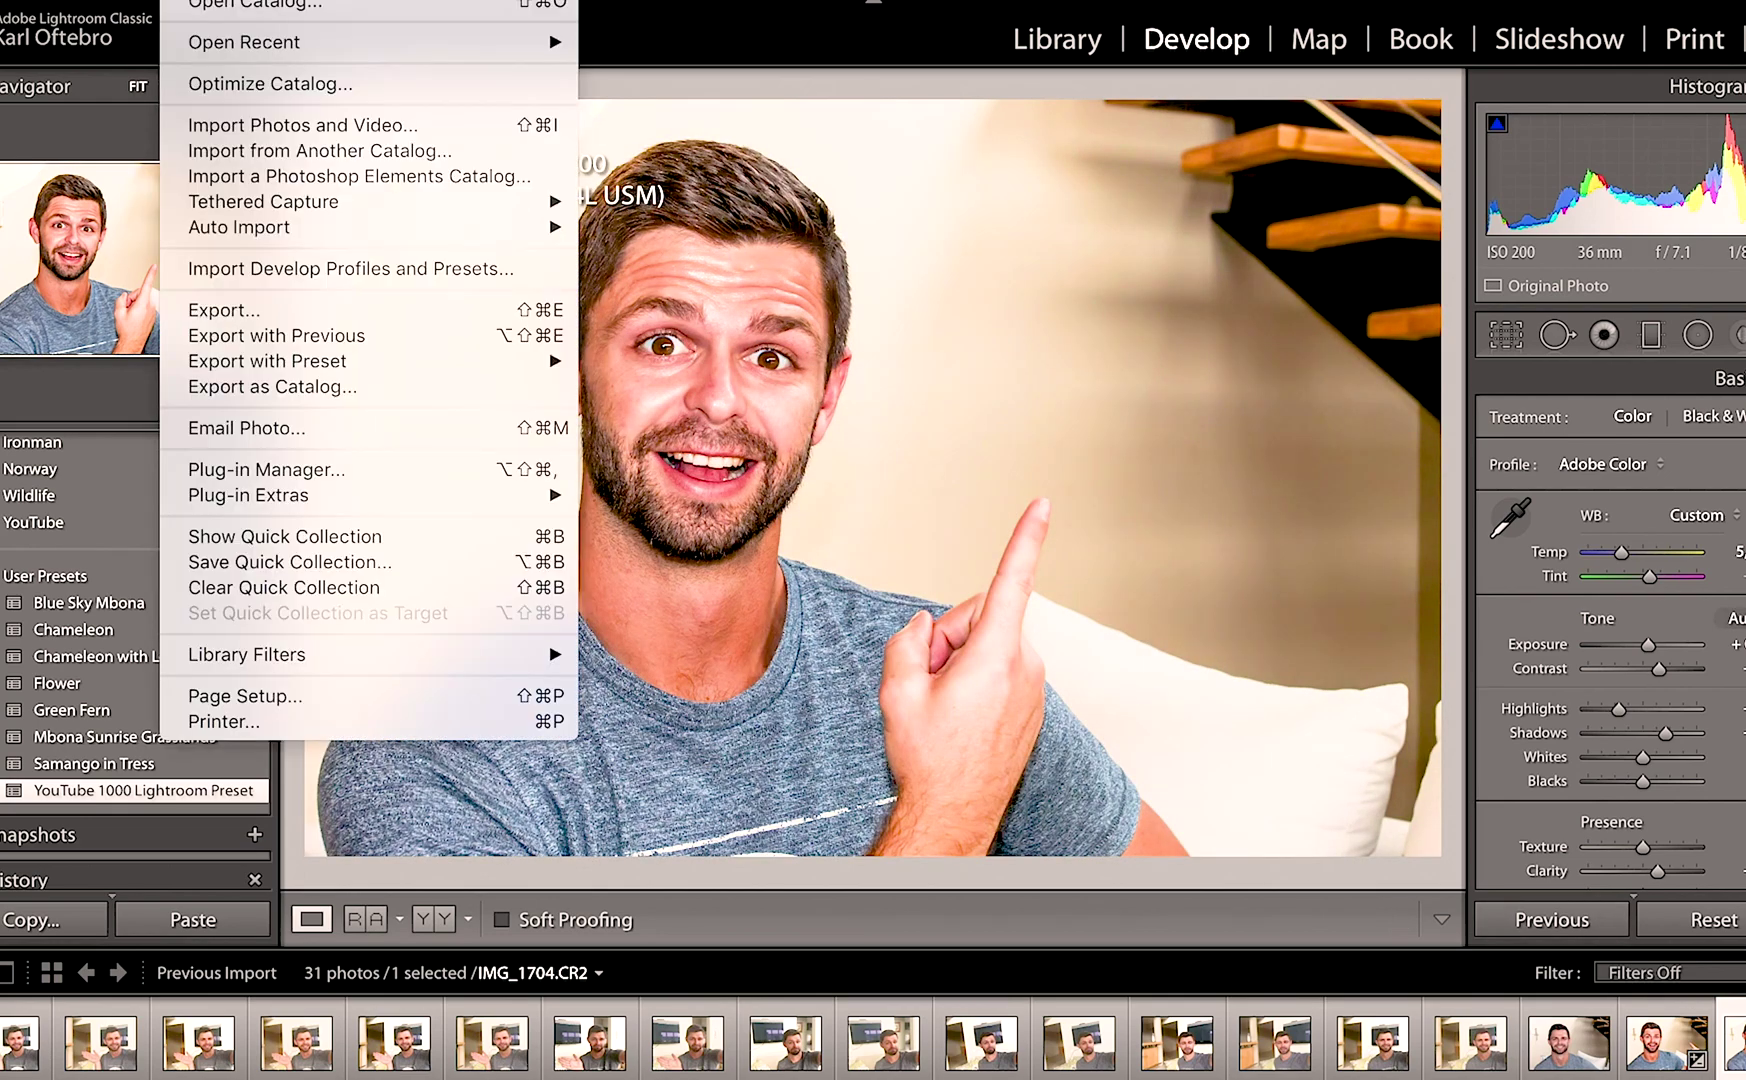
pyautogui.click(243, 310)
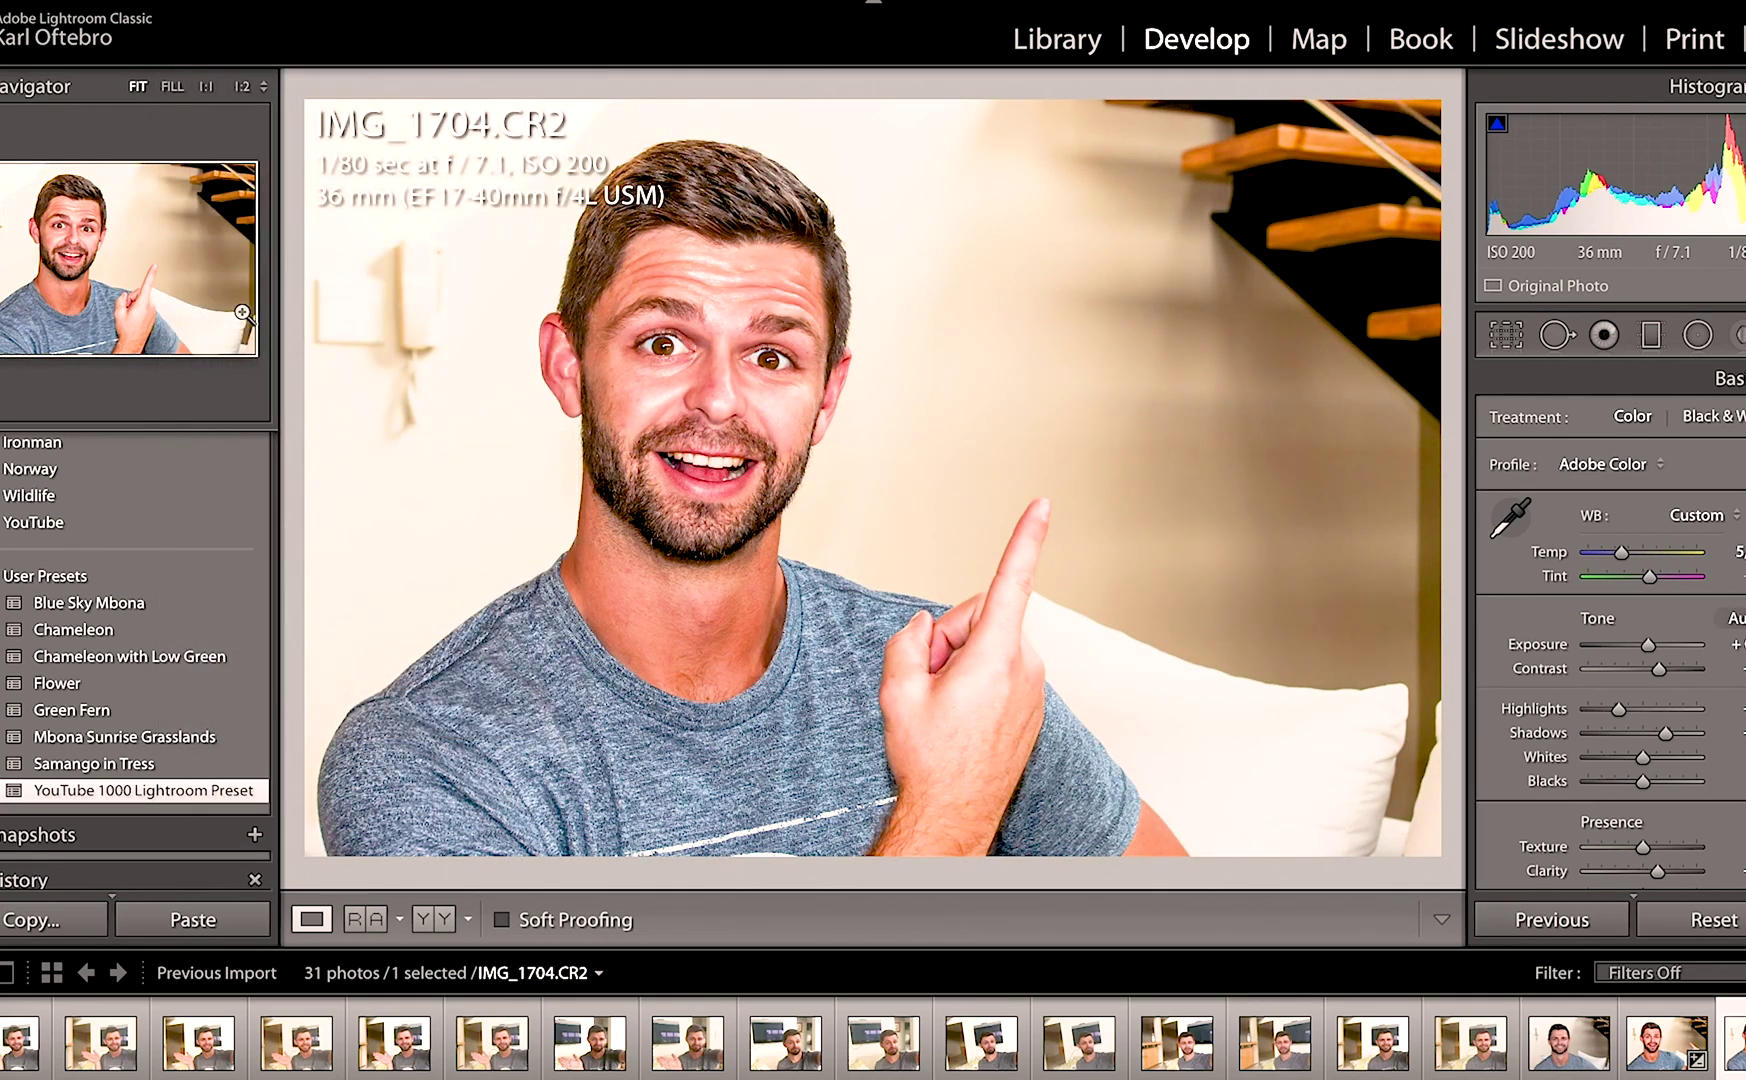
pyautogui.click(1333, 285)
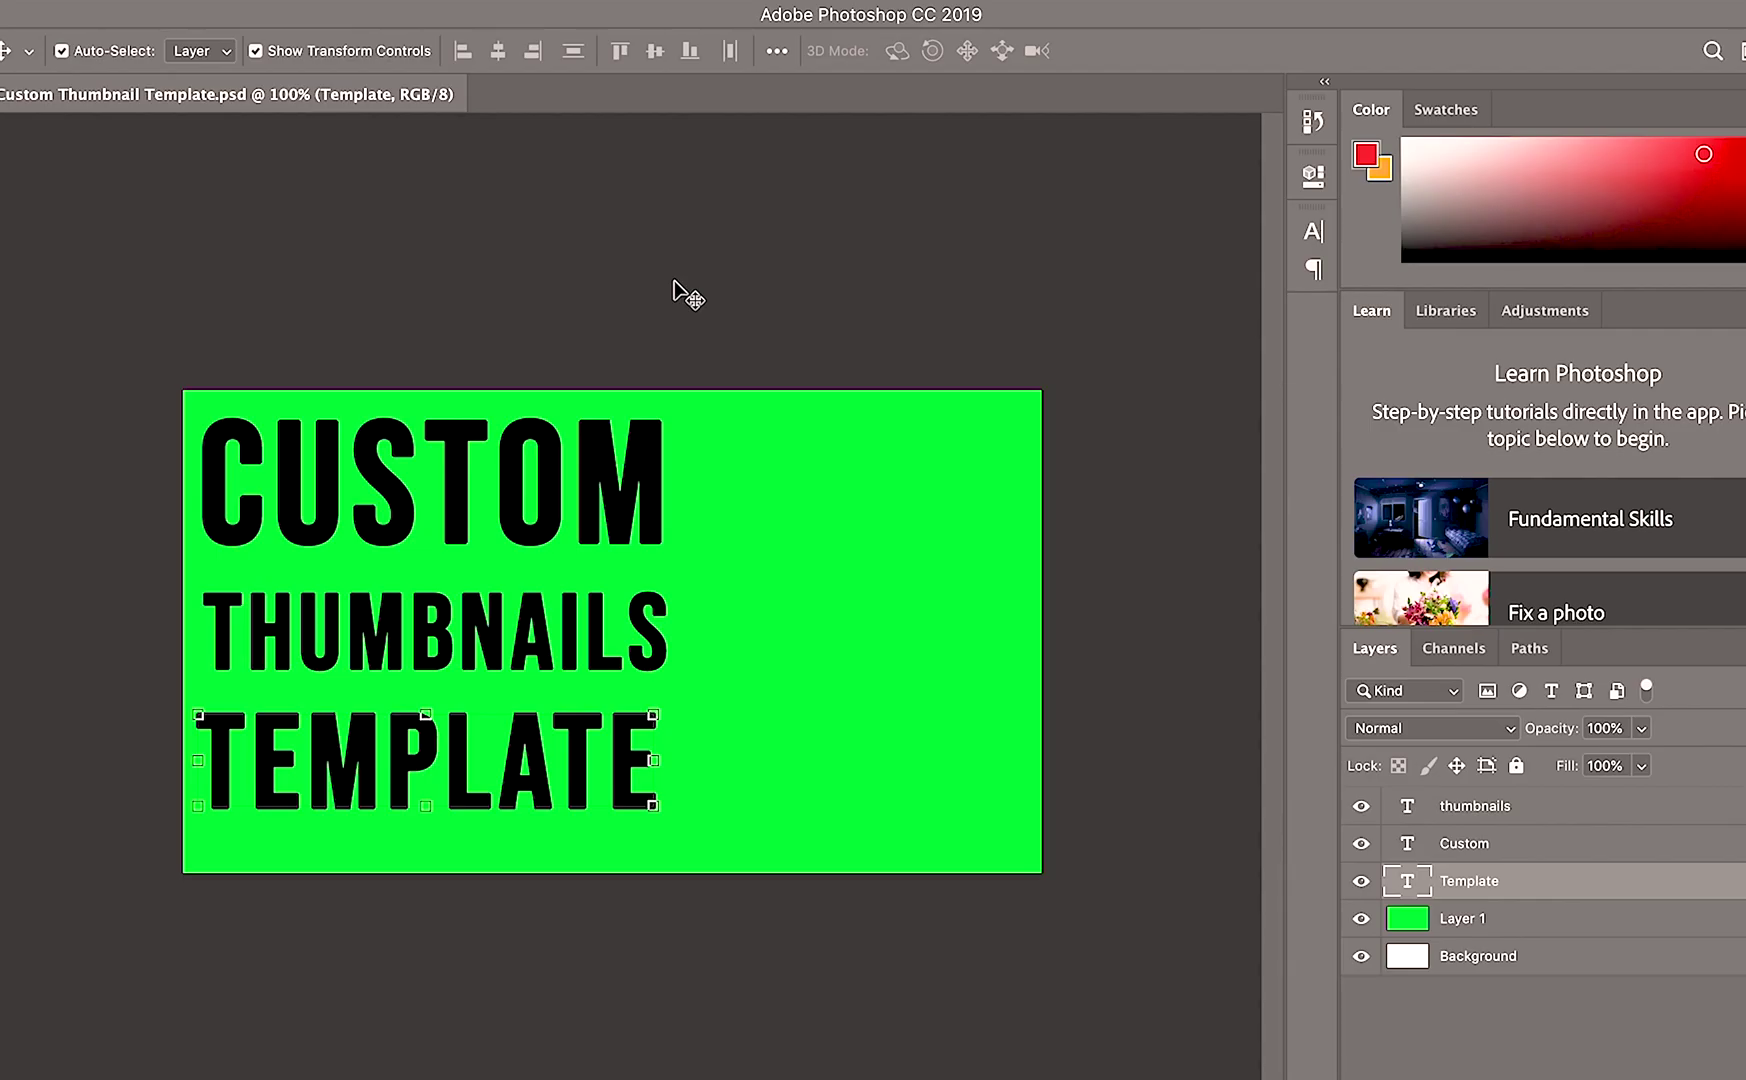
pyautogui.click(150, 0)
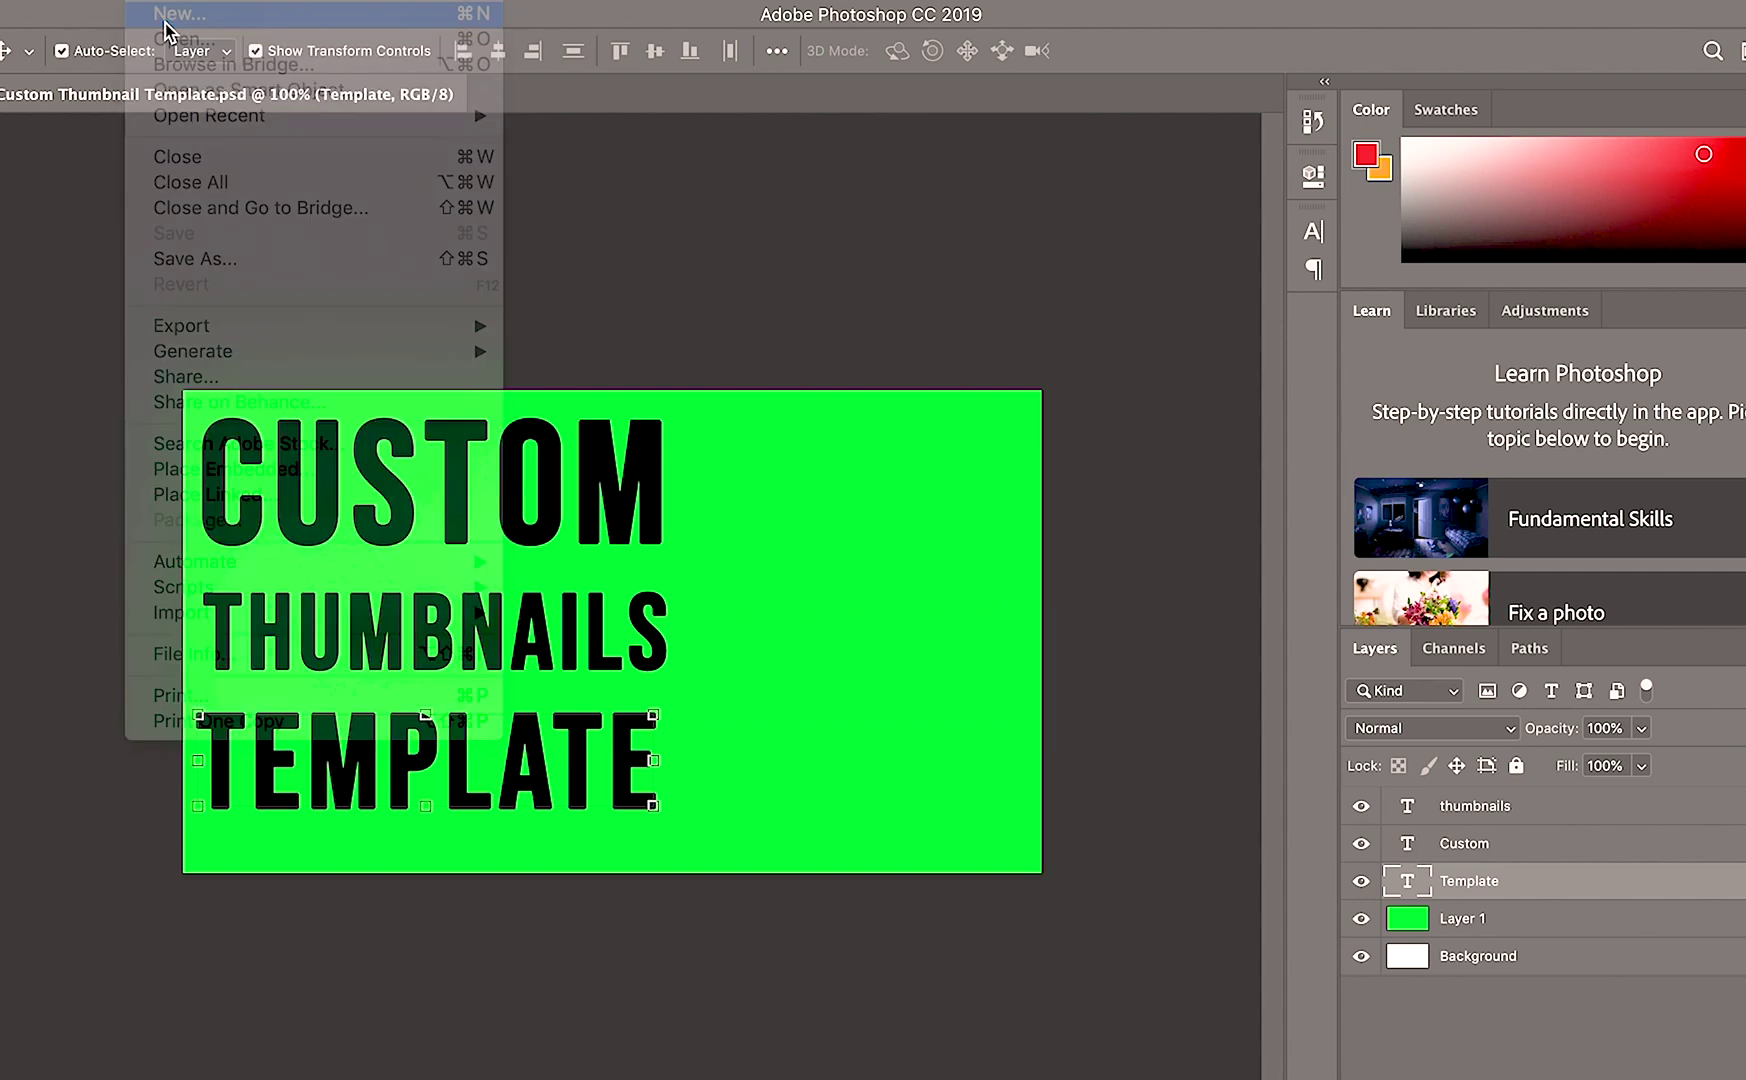
pyautogui.click(165, 25)
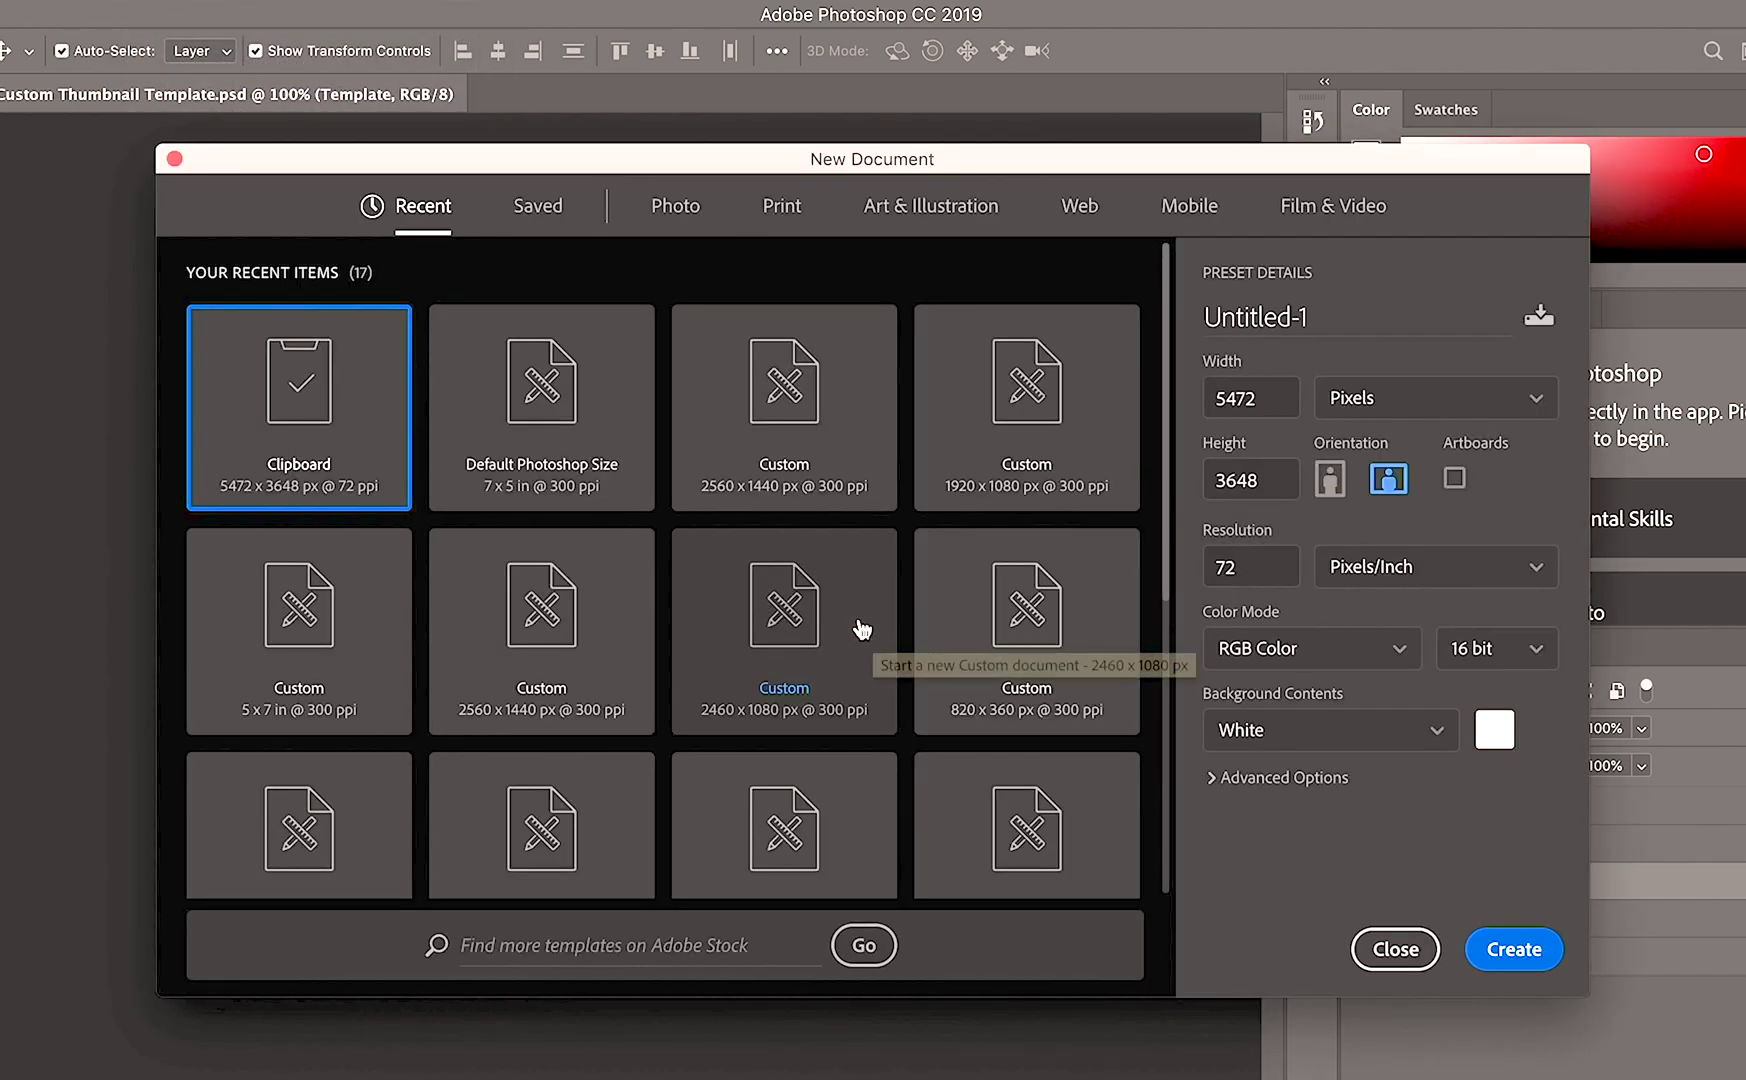
pyautogui.doubleClick(1281, 394)
pyautogui.write('1920')
pyautogui.doubleClick(1268, 467)
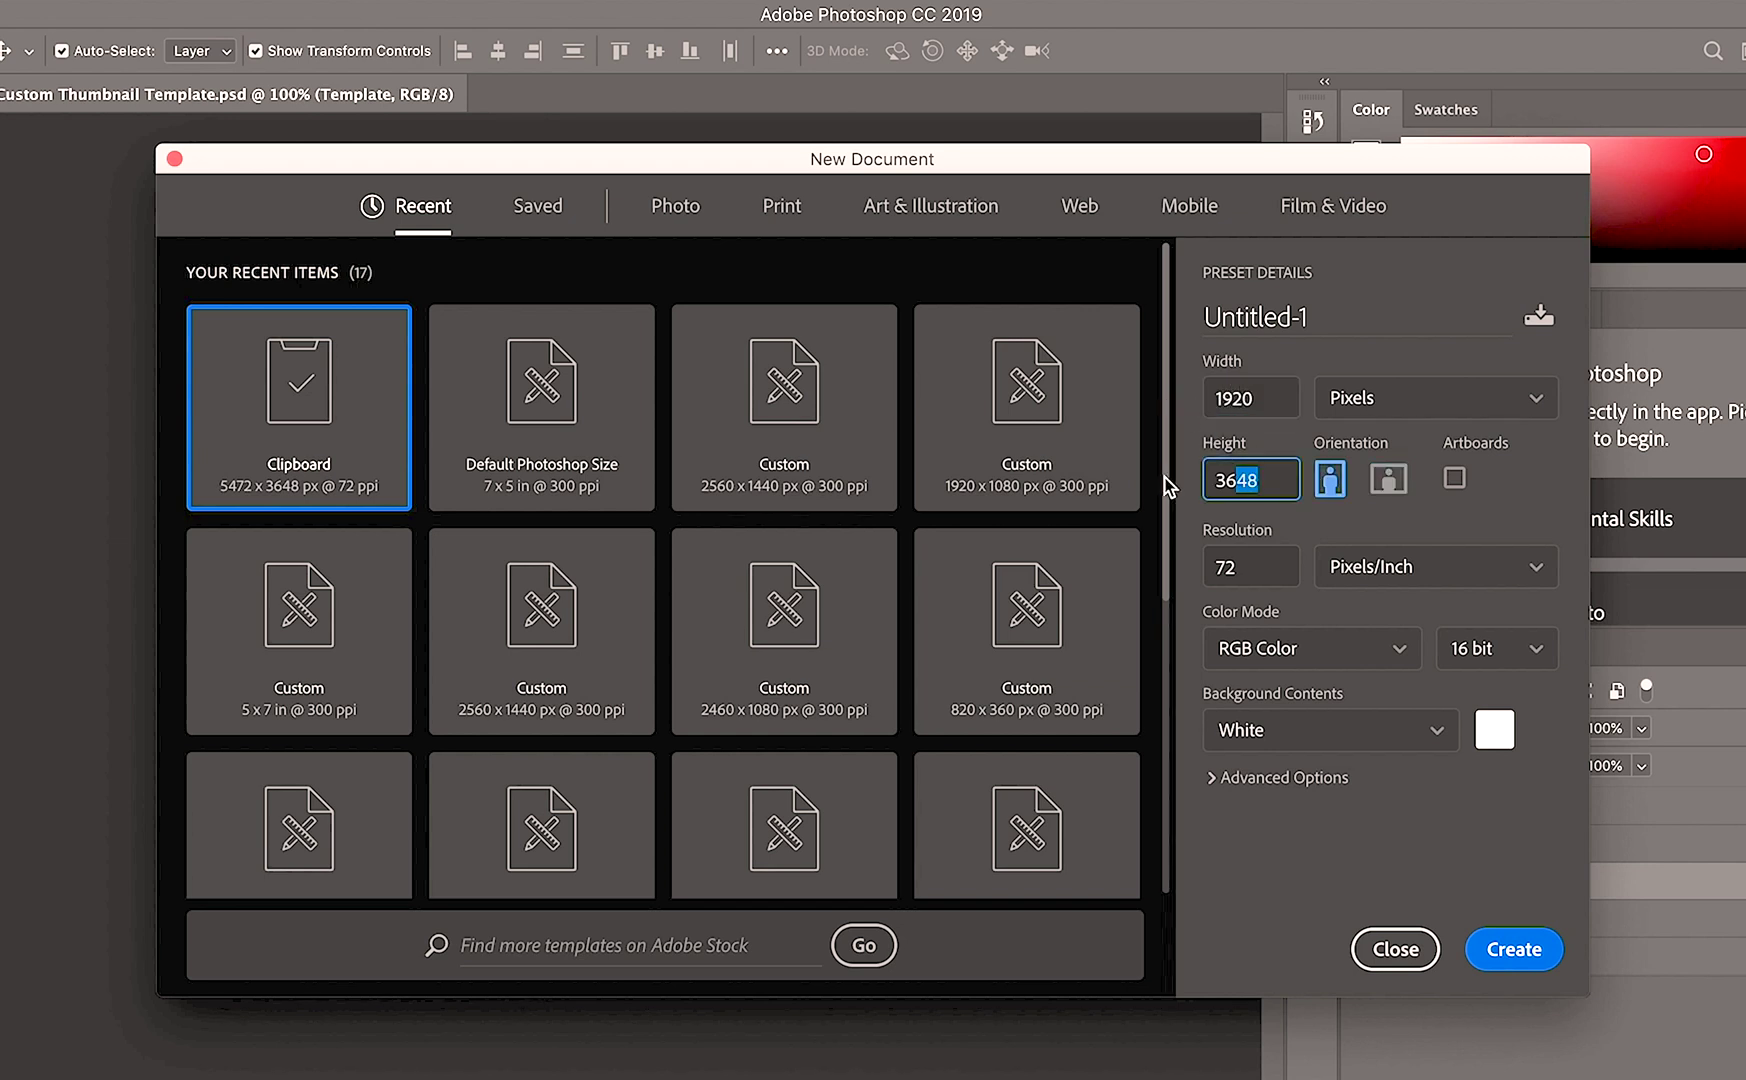
pyautogui.write('1080')
pyautogui.doubleClick(1275, 568)
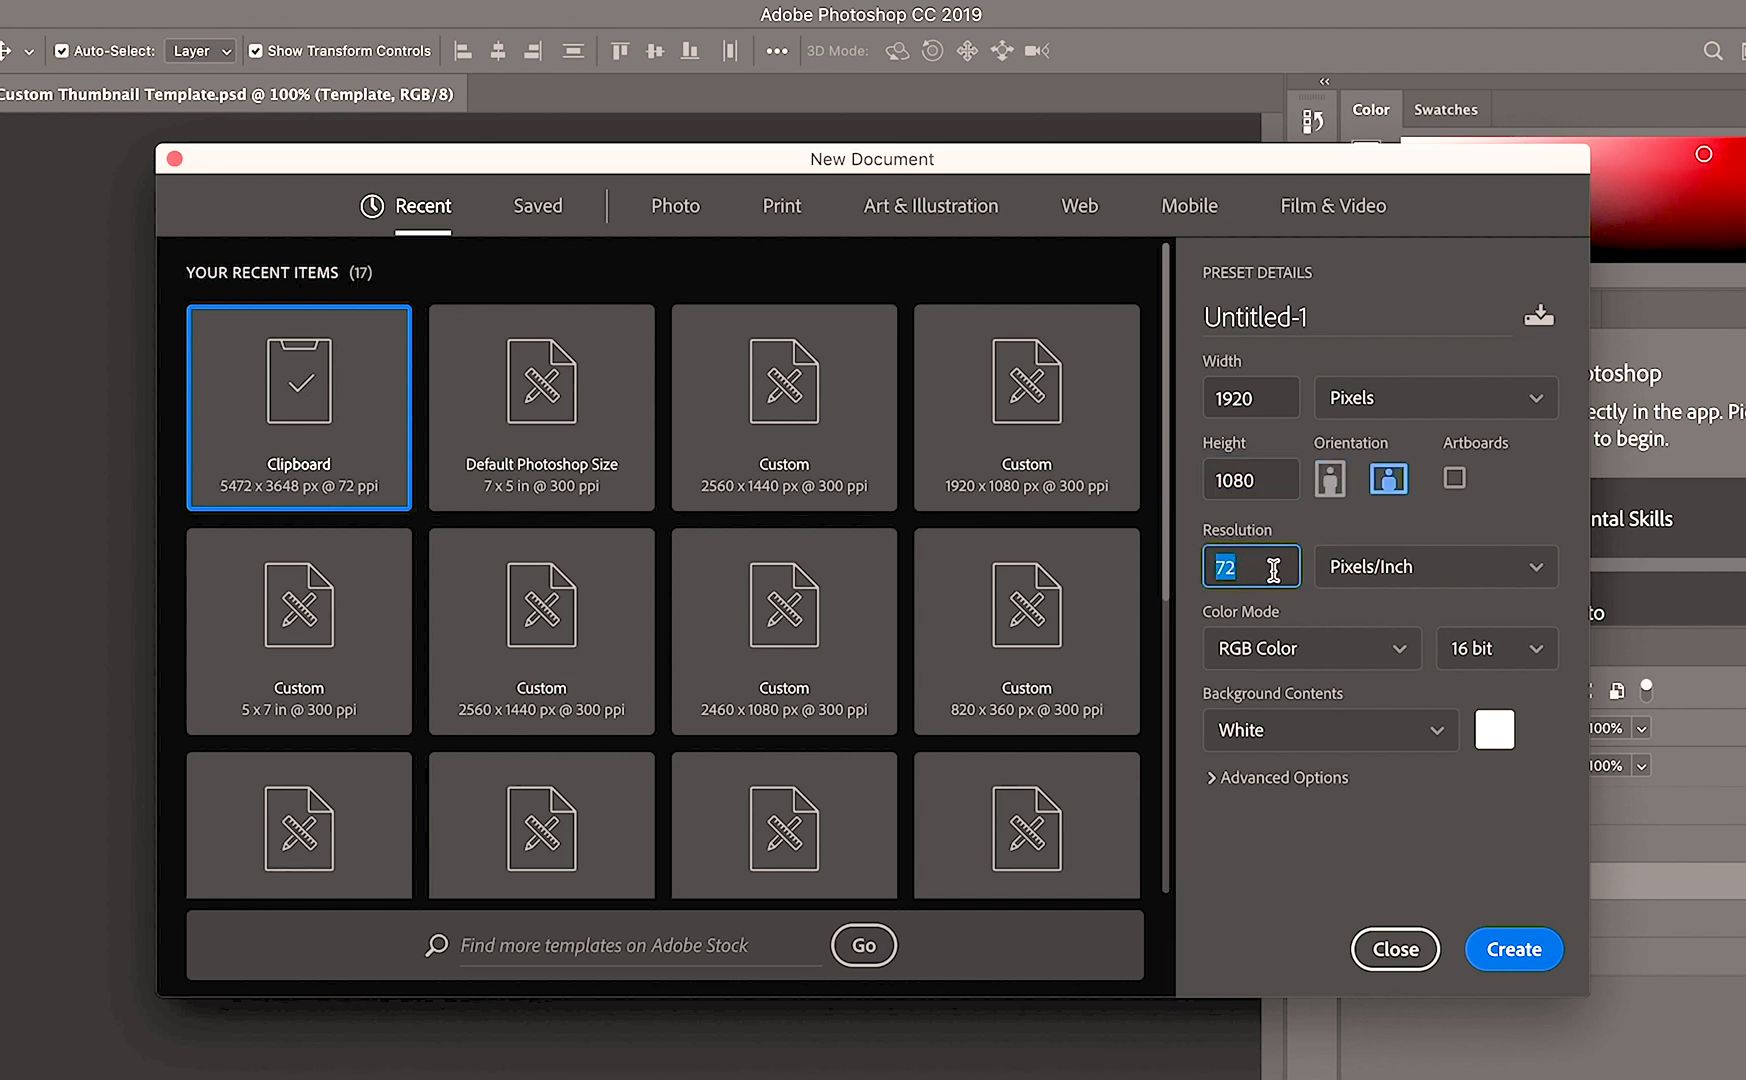
pyautogui.doubleClick(1265, 400)
pyautogui.doubleClick(1260, 480)
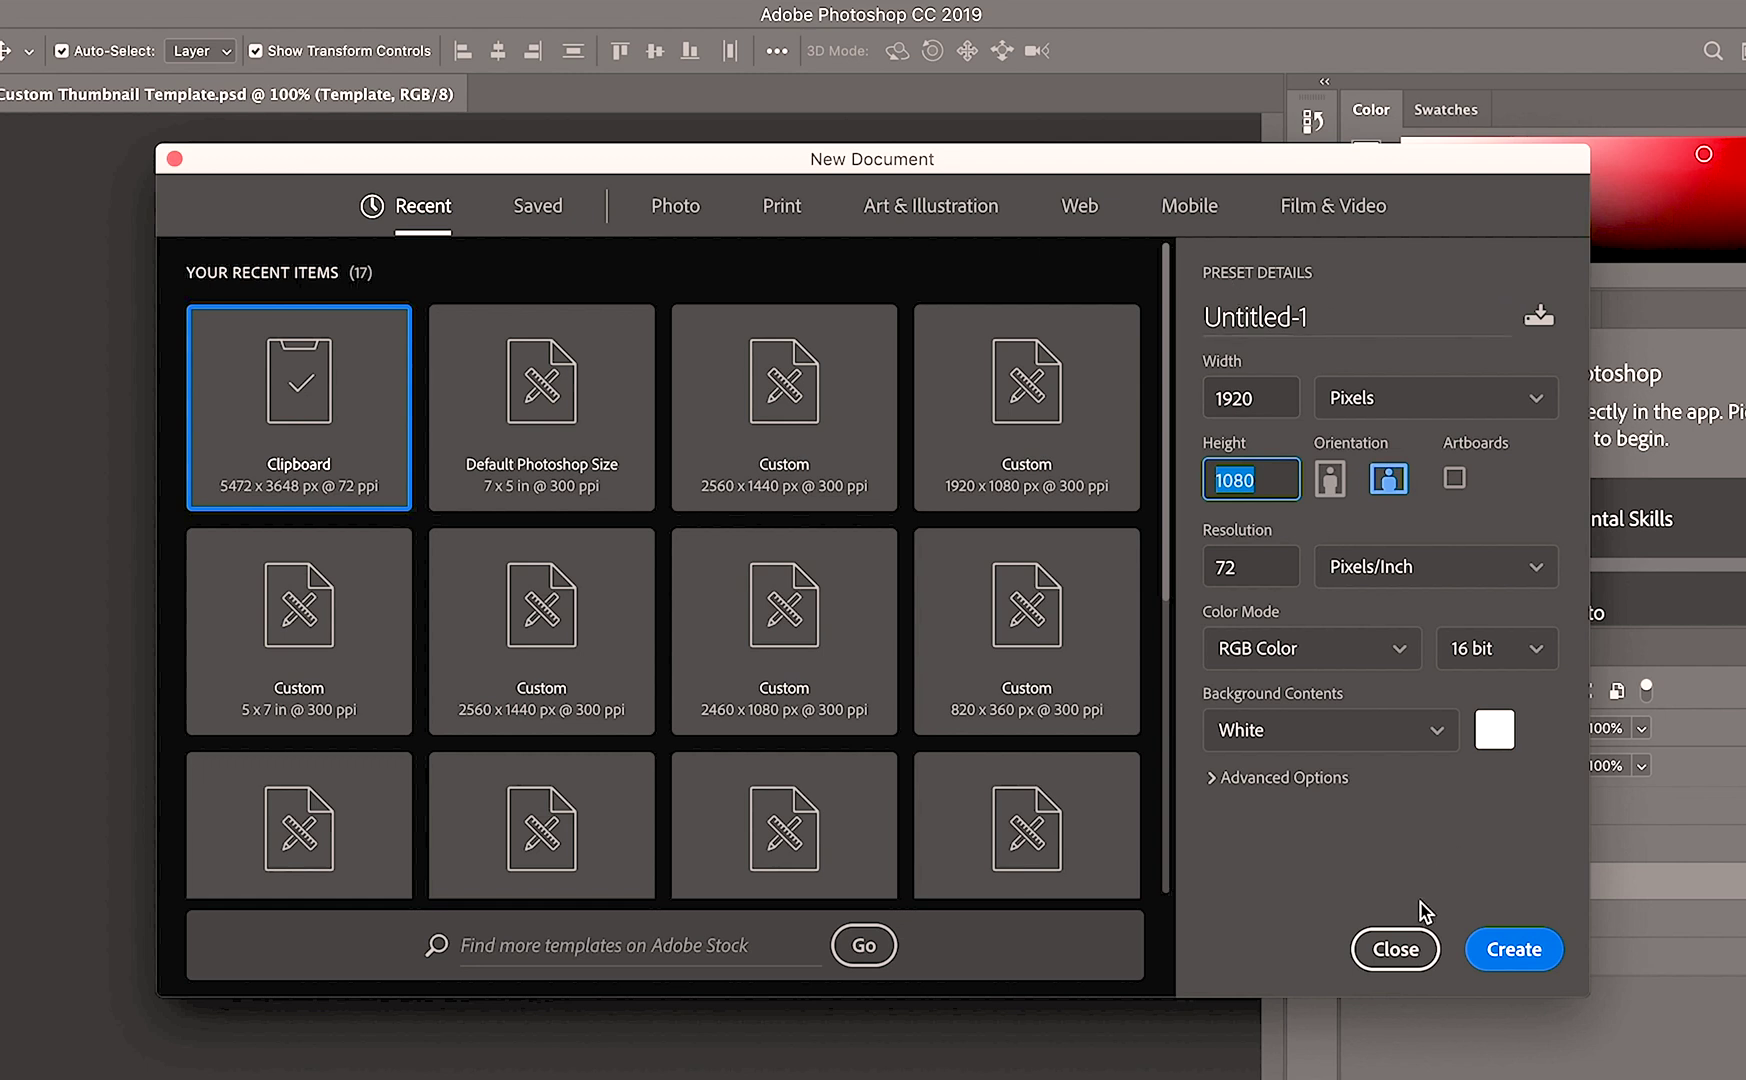
pyautogui.click(1403, 958)
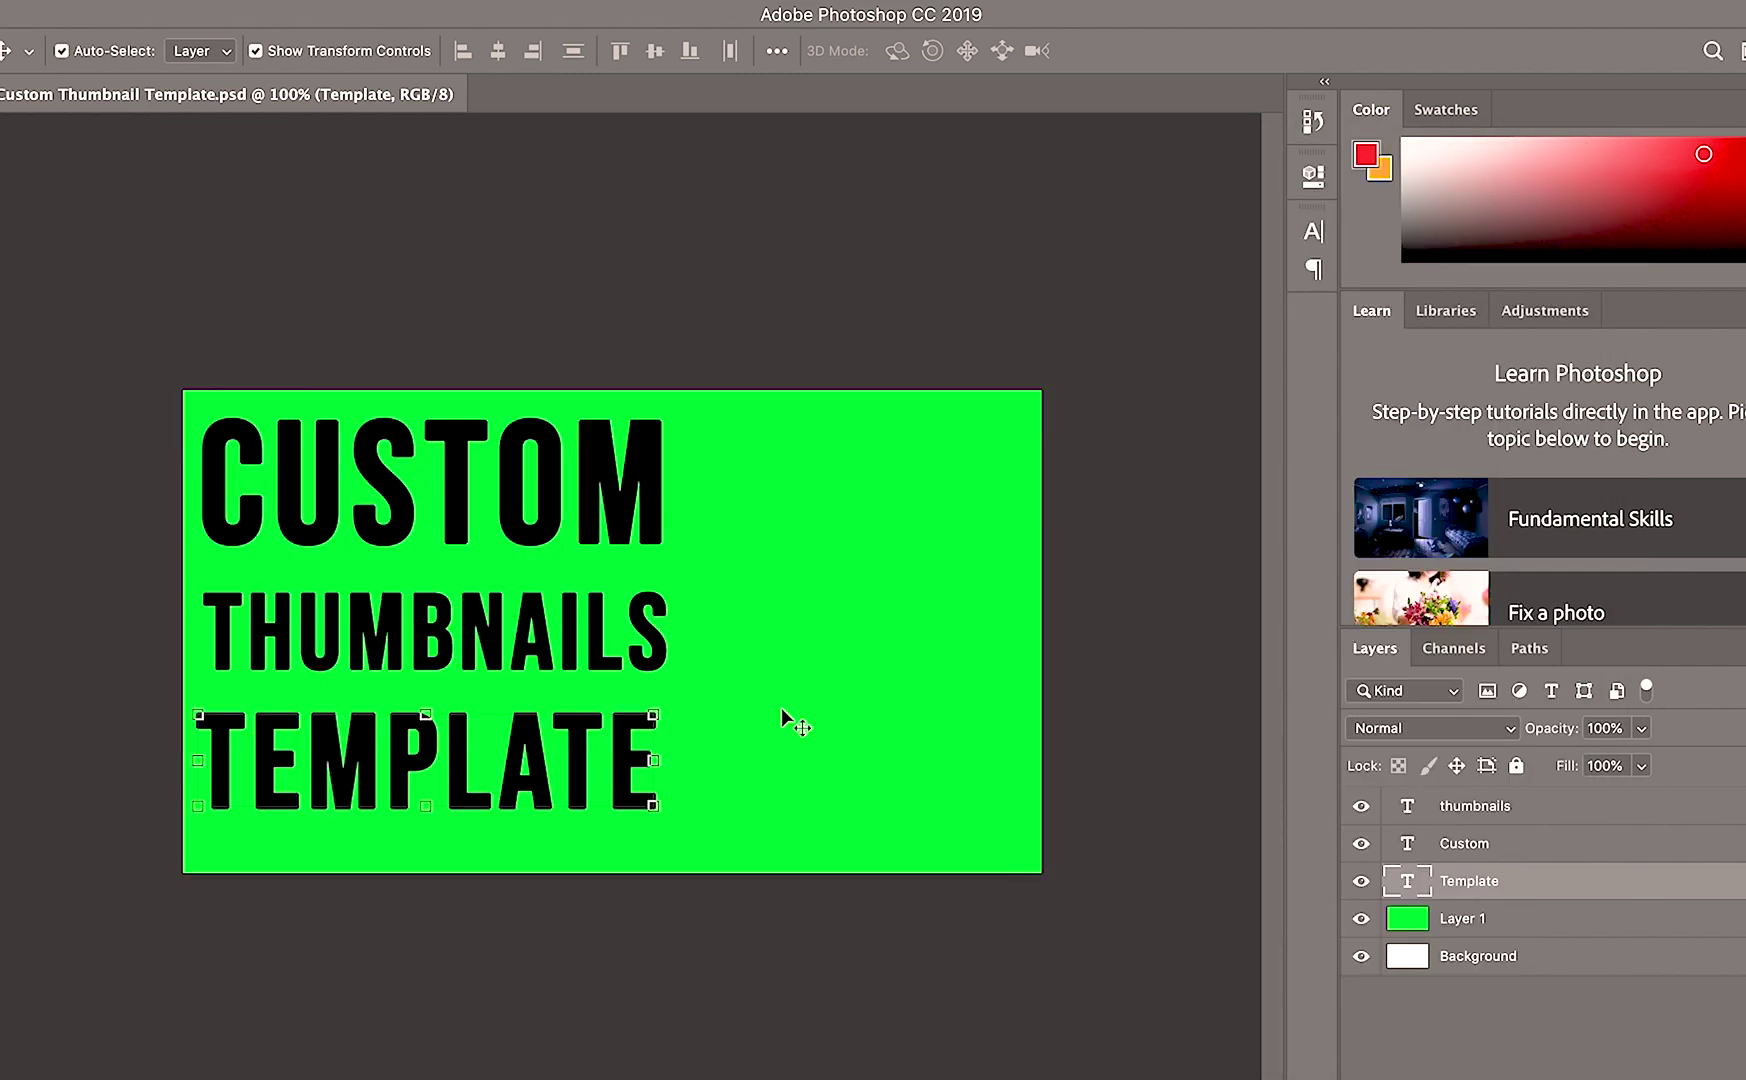
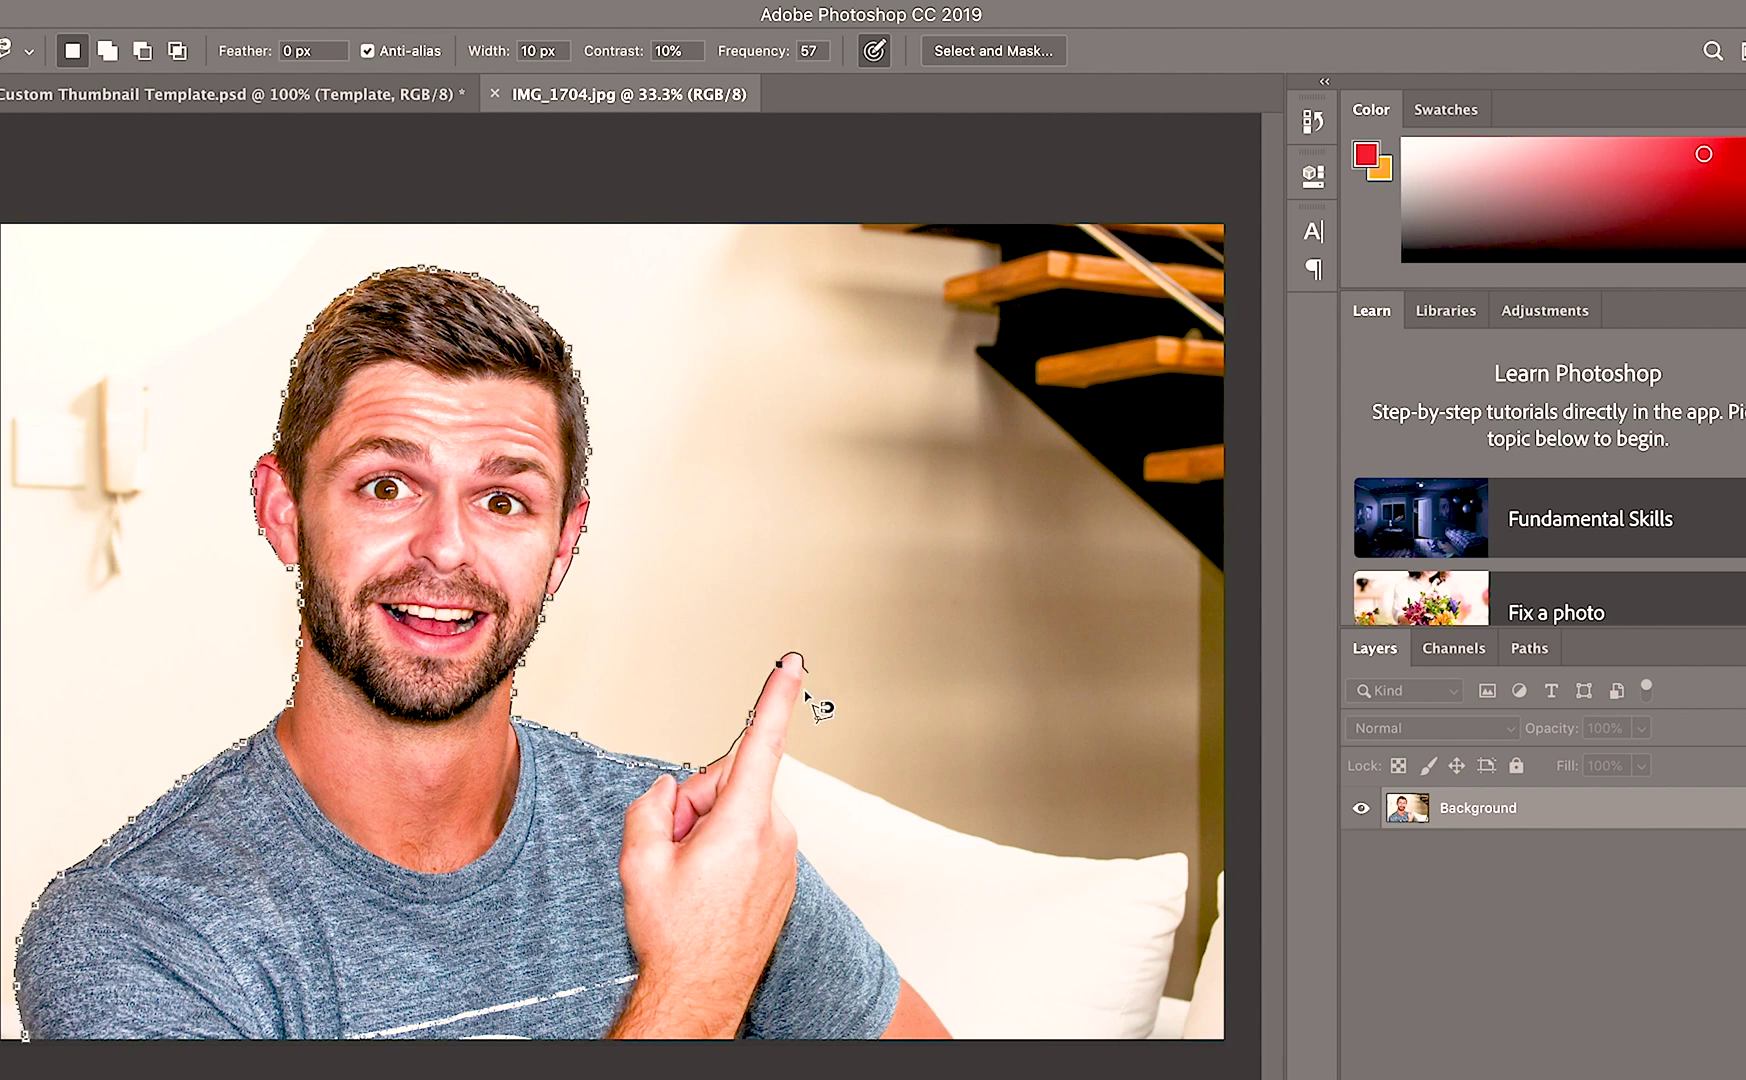
# - Complete the Magnetic Lasso outline of the man in IMG_1704.jpg from his fingertip down the arm and along the bottom edge, closing the selection
pyautogui.moveTo(780, 818)
pyautogui.mouseDown()
pyautogui.moveTo(964, 1050)
pyautogui.moveTo(40, 1045)
pyautogui.mouseUp()
pyautogui.click(25, 1037)
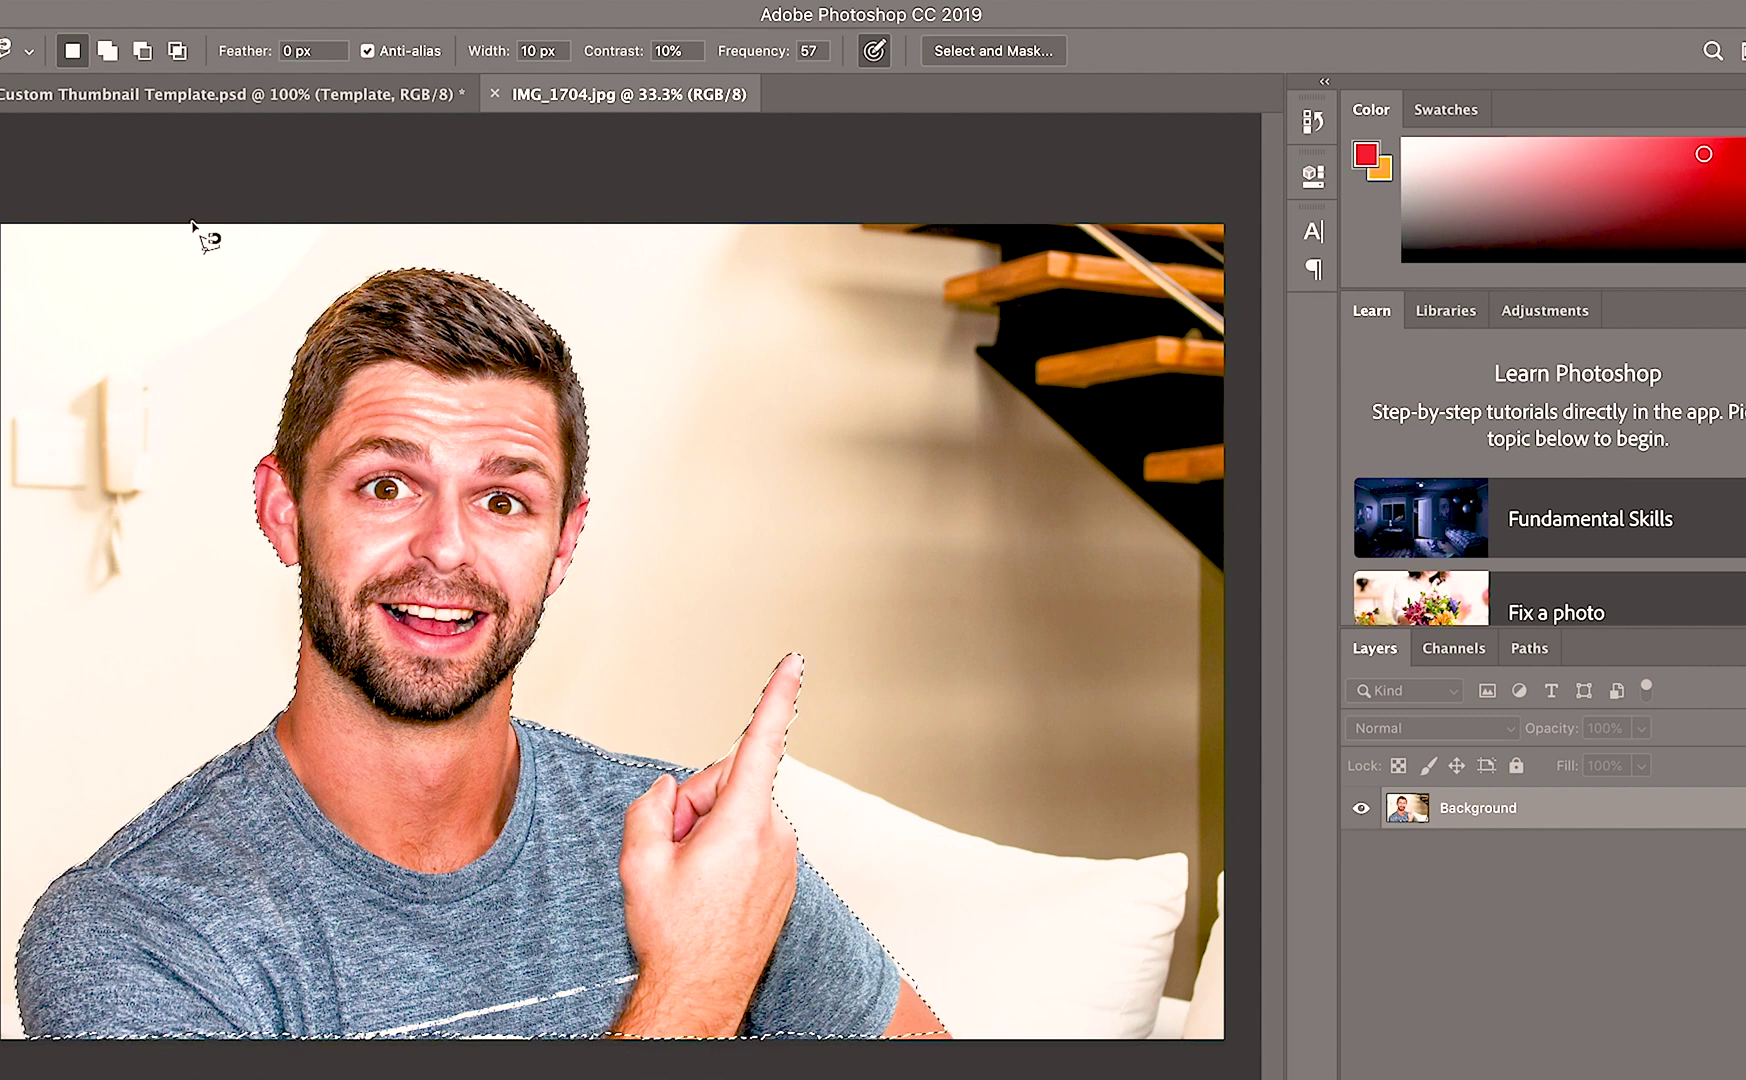
# - Add the missed shirt edge from the neck along the shoulder to the raised hand with the Quick Selection tool
pyautogui.click(66, 256)
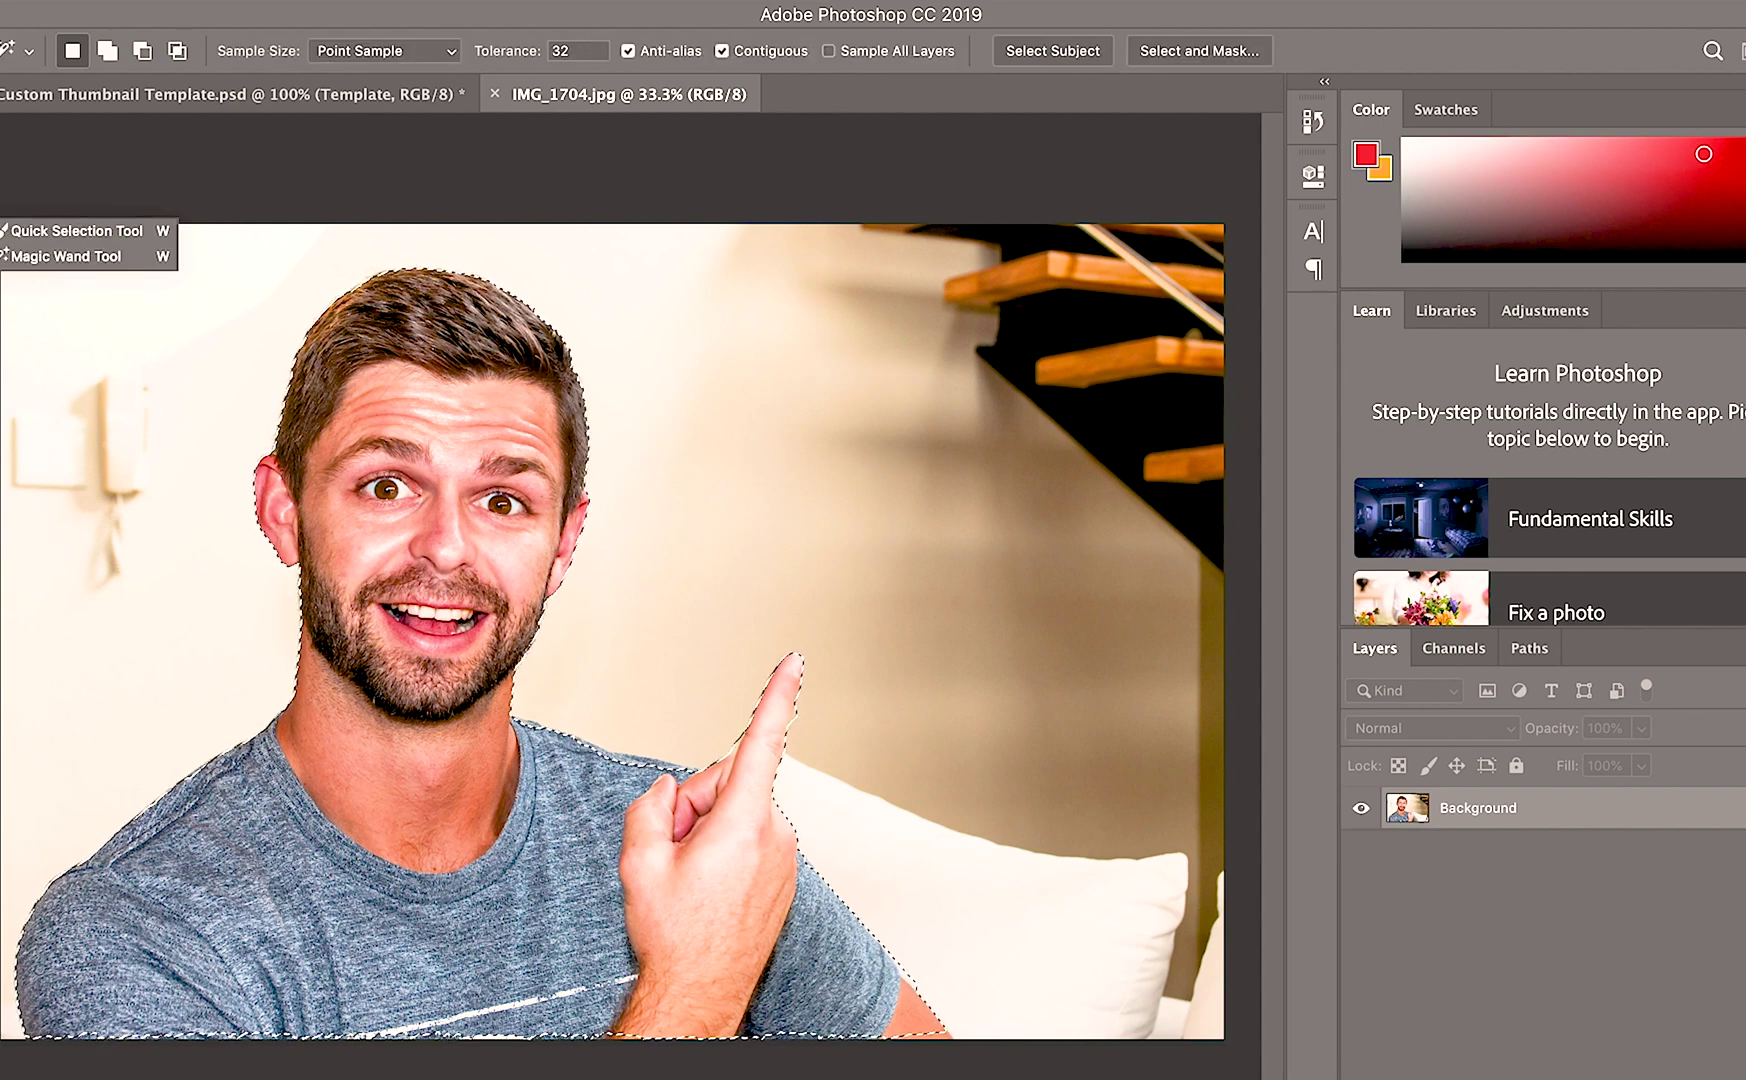
pyautogui.click(20, 231)
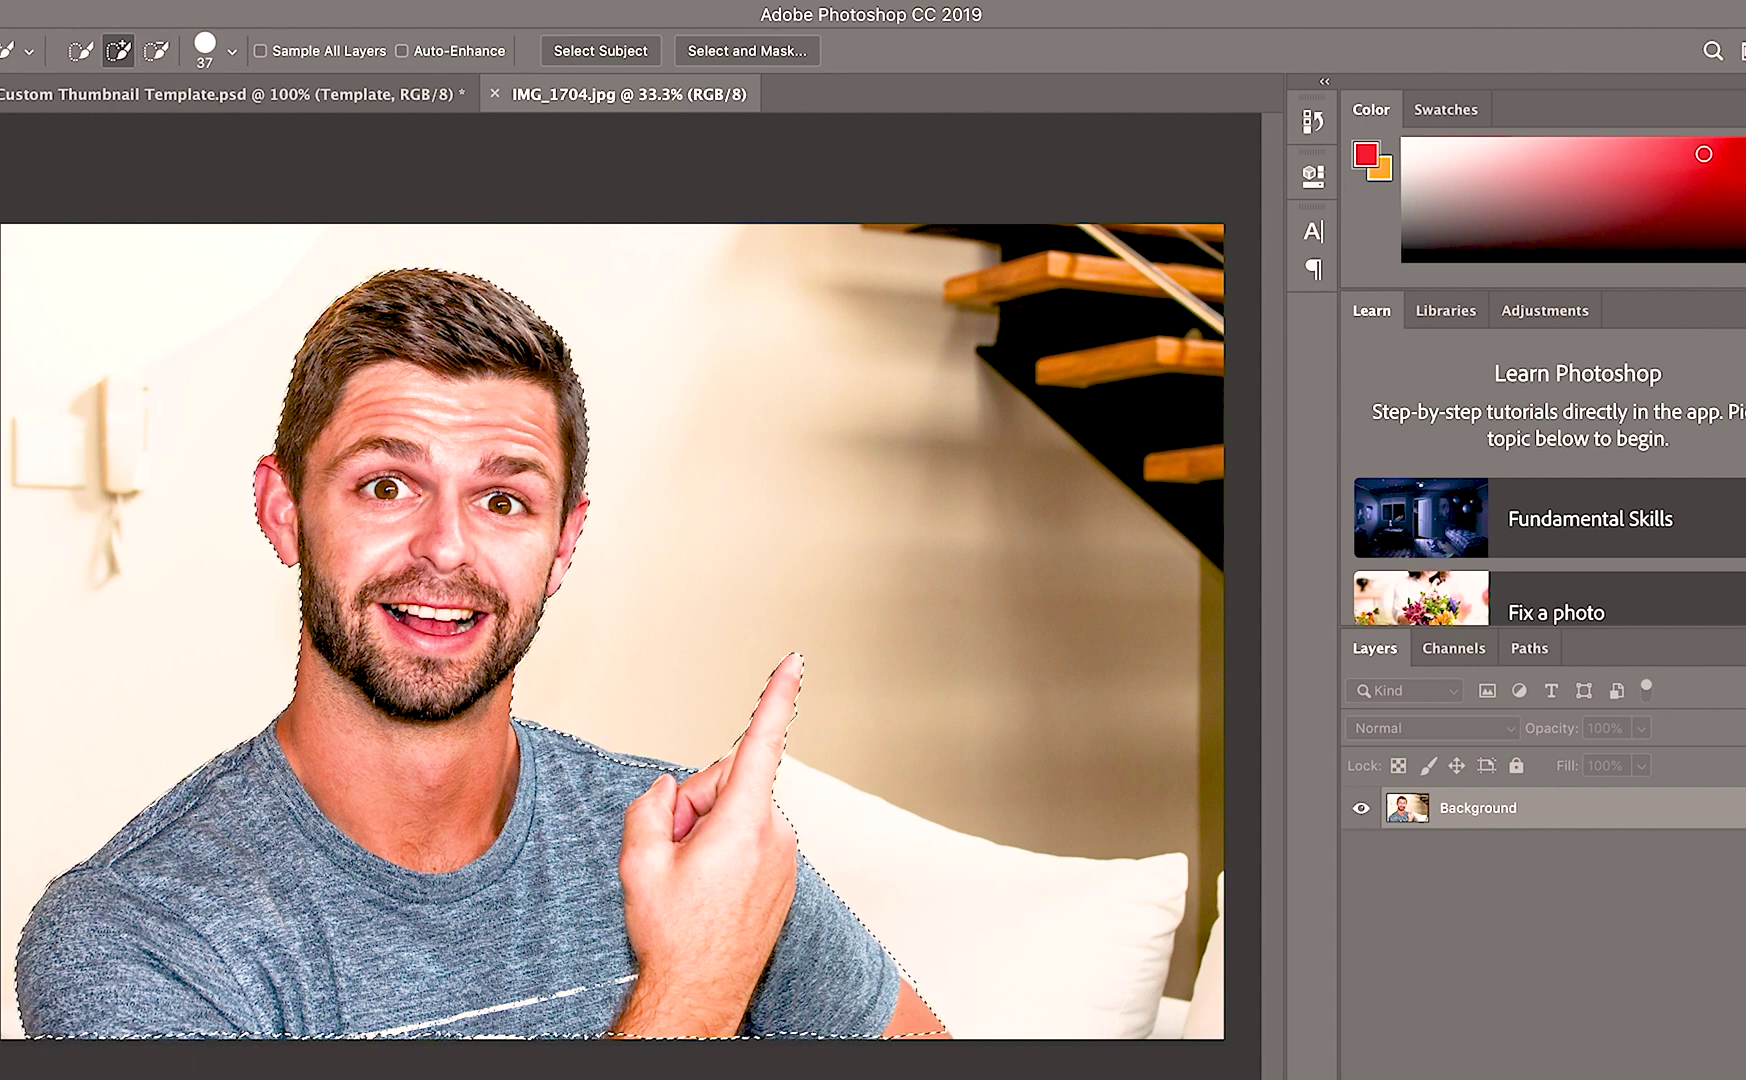
pyautogui.press('super+plus')
pyautogui.press('super+plus')
pyautogui.press('super+plus')
pyautogui.press('super+plus')
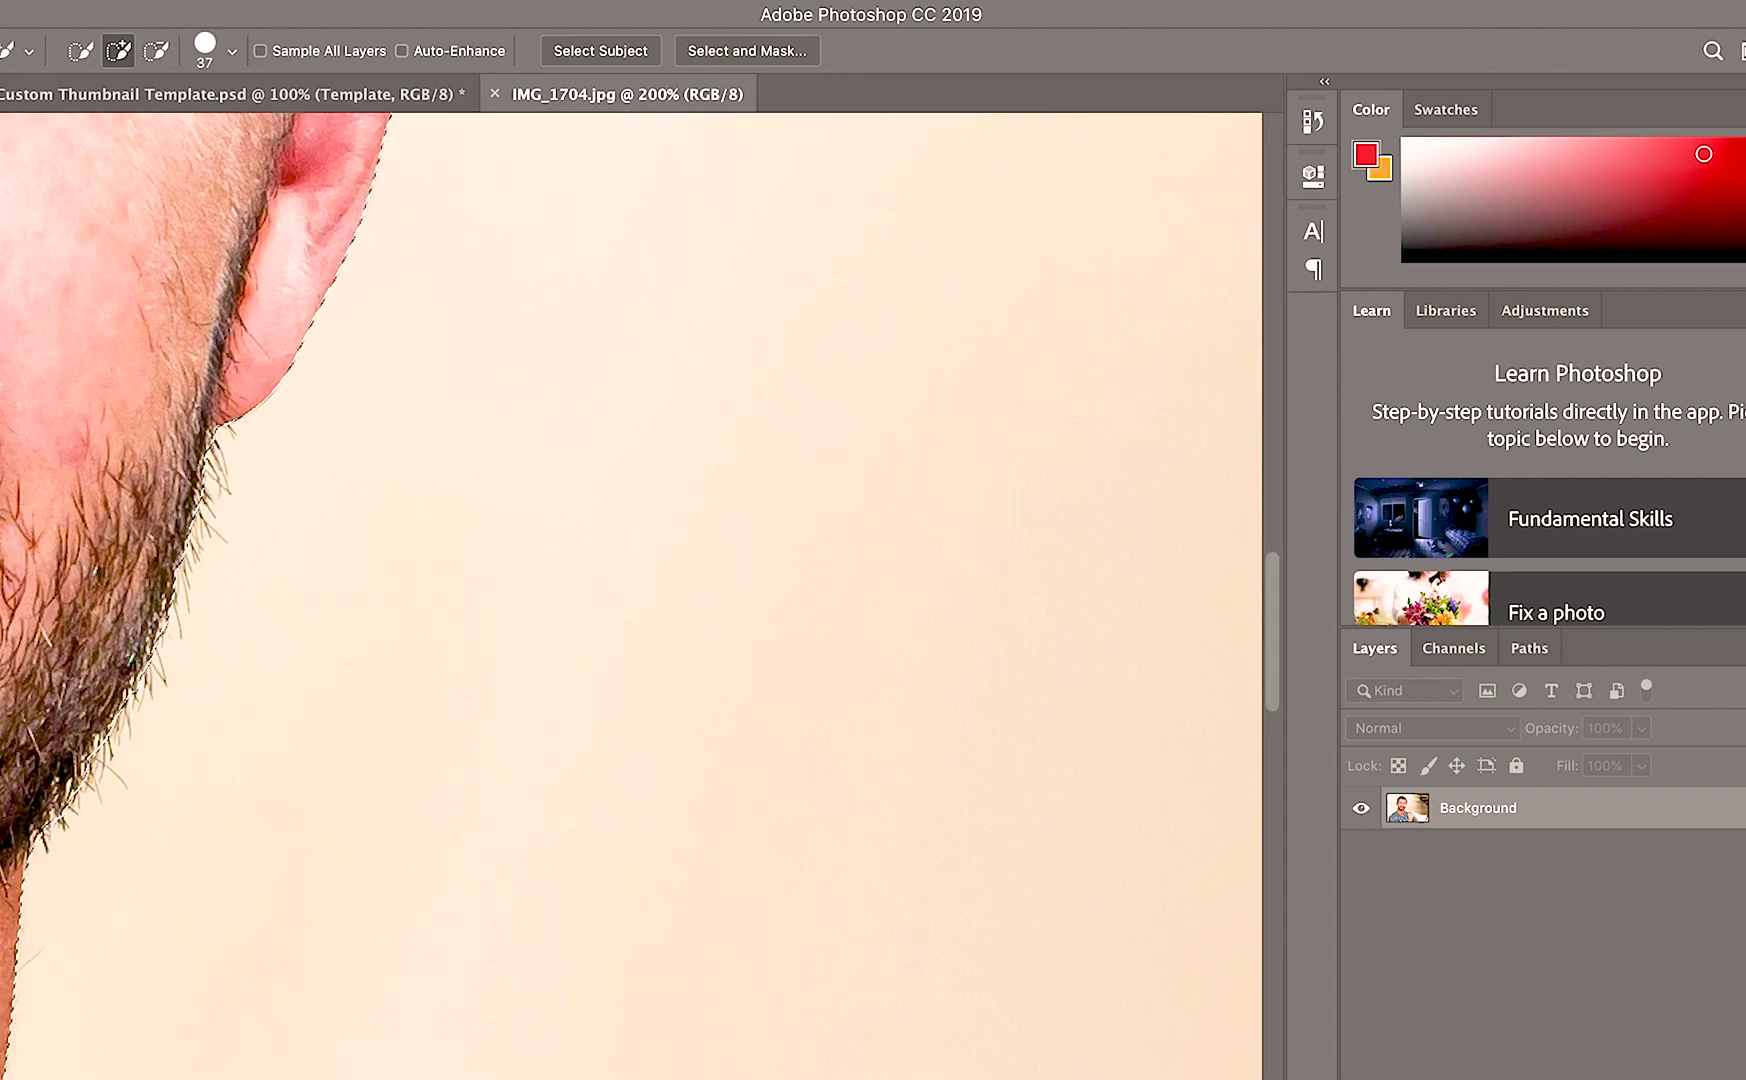
pyautogui.hscroll(-5, 630, 595)
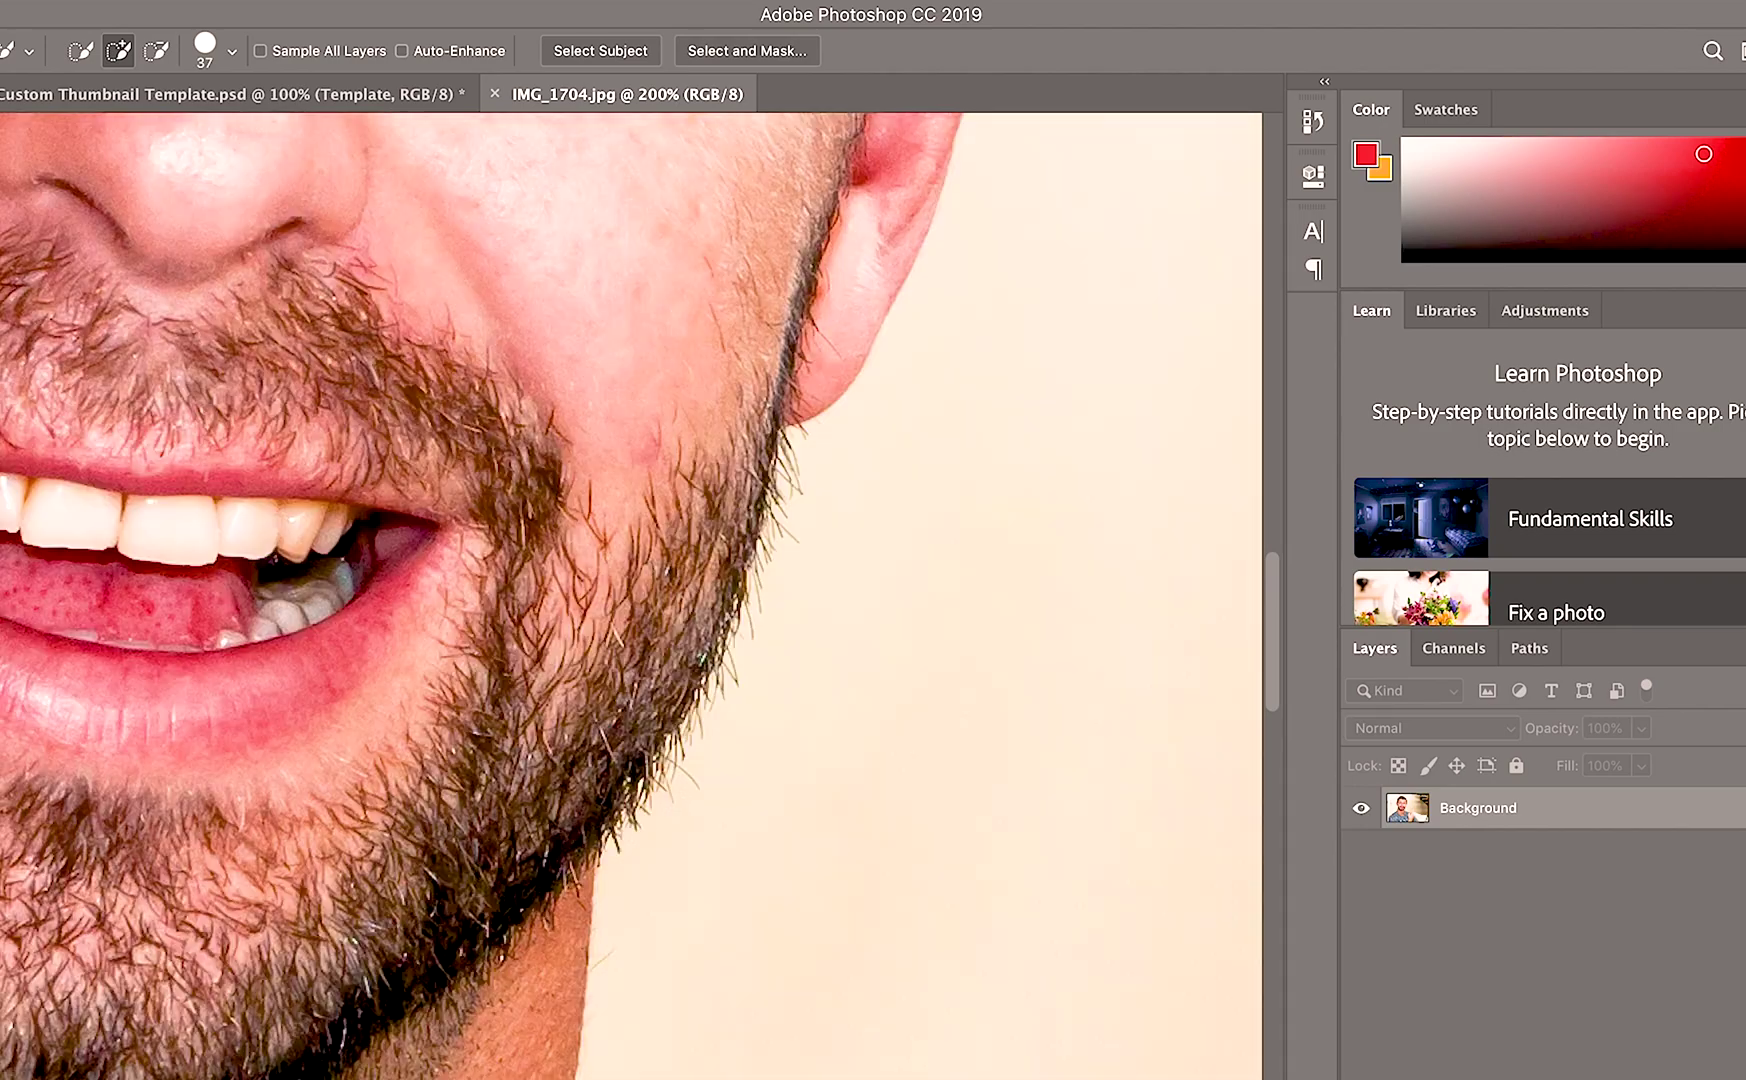
pyautogui.hscroll(-9, 630, 595)
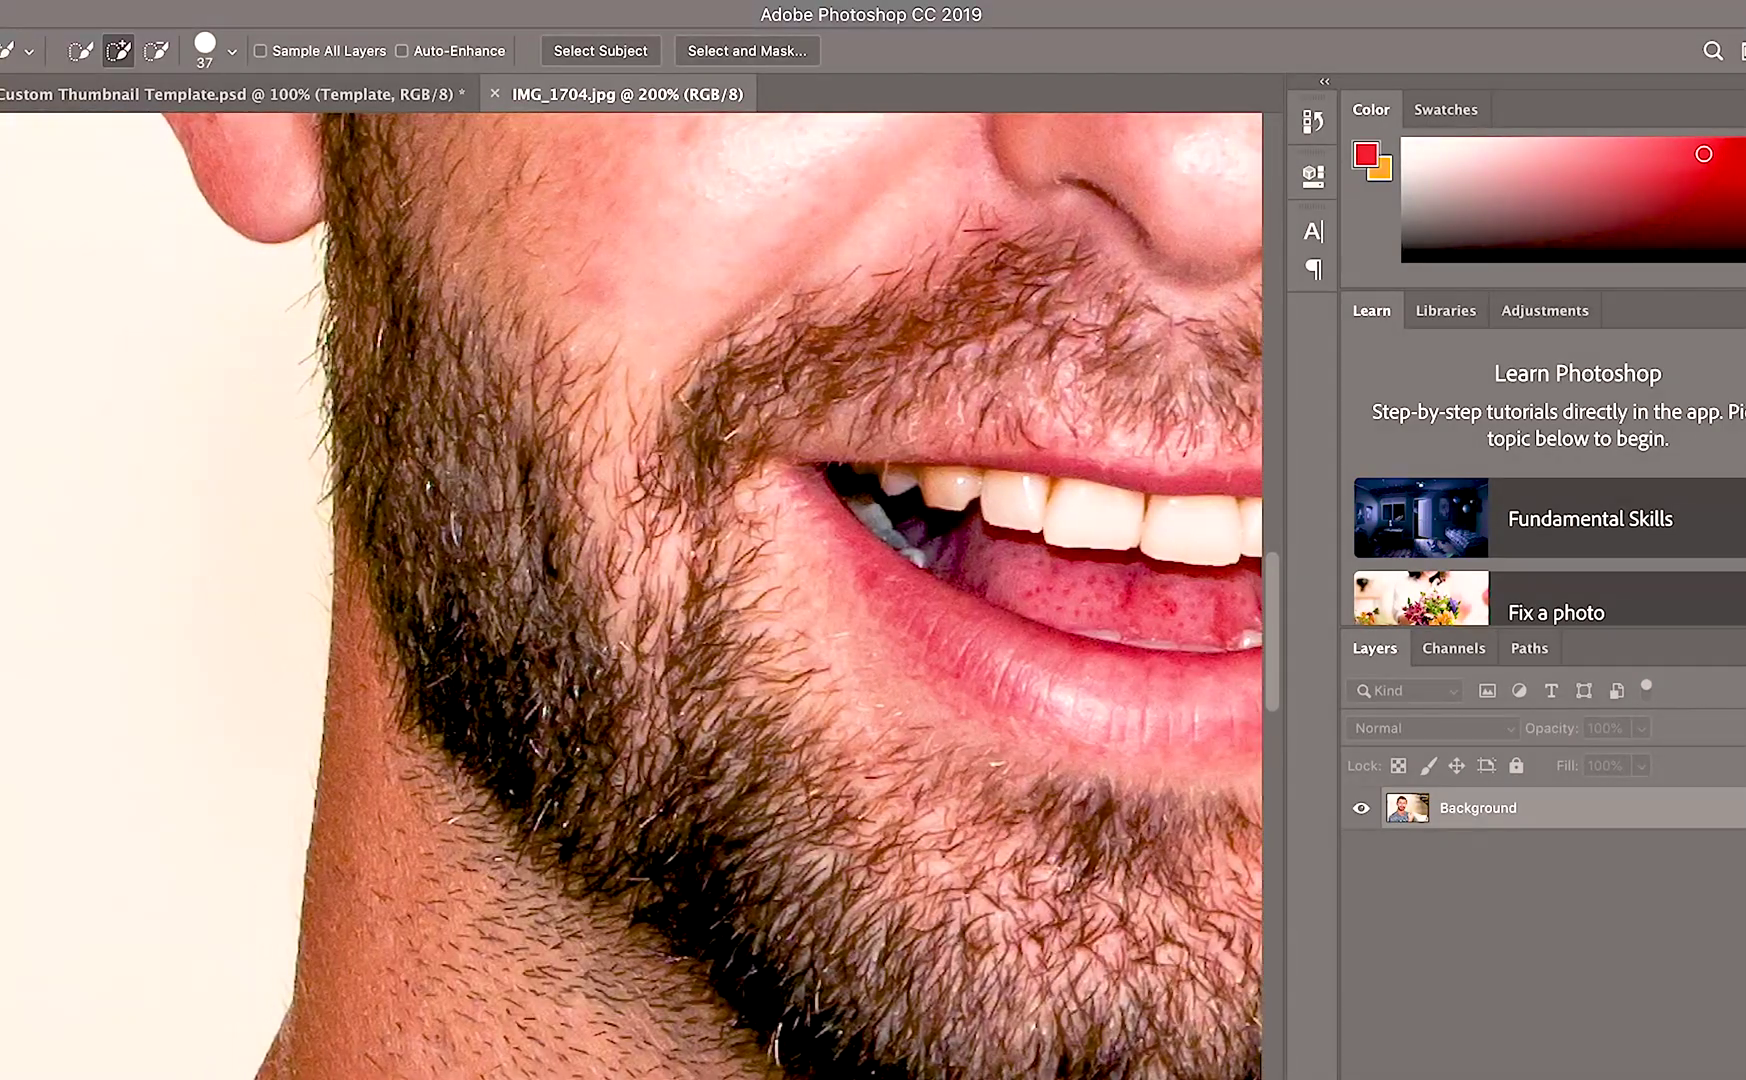
pyautogui.hscroll(12, 1195, 888)
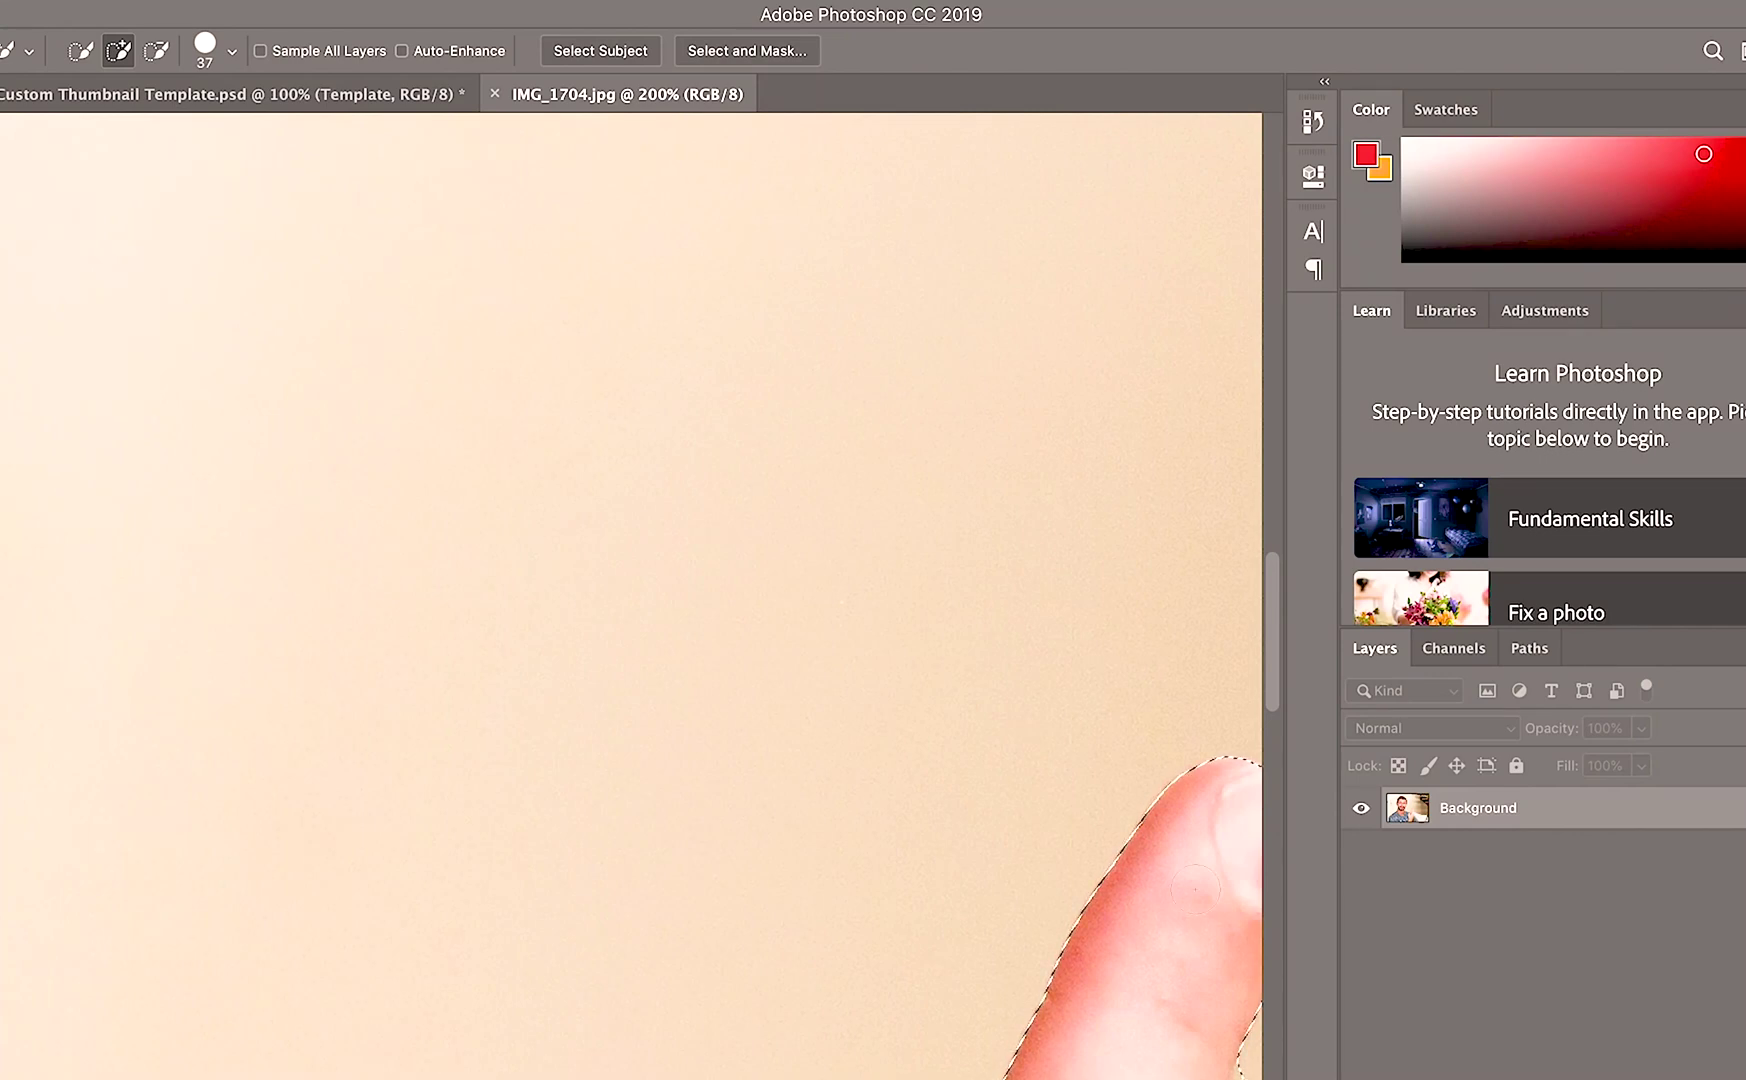
pyautogui.scroll(-10, 1195, 888)
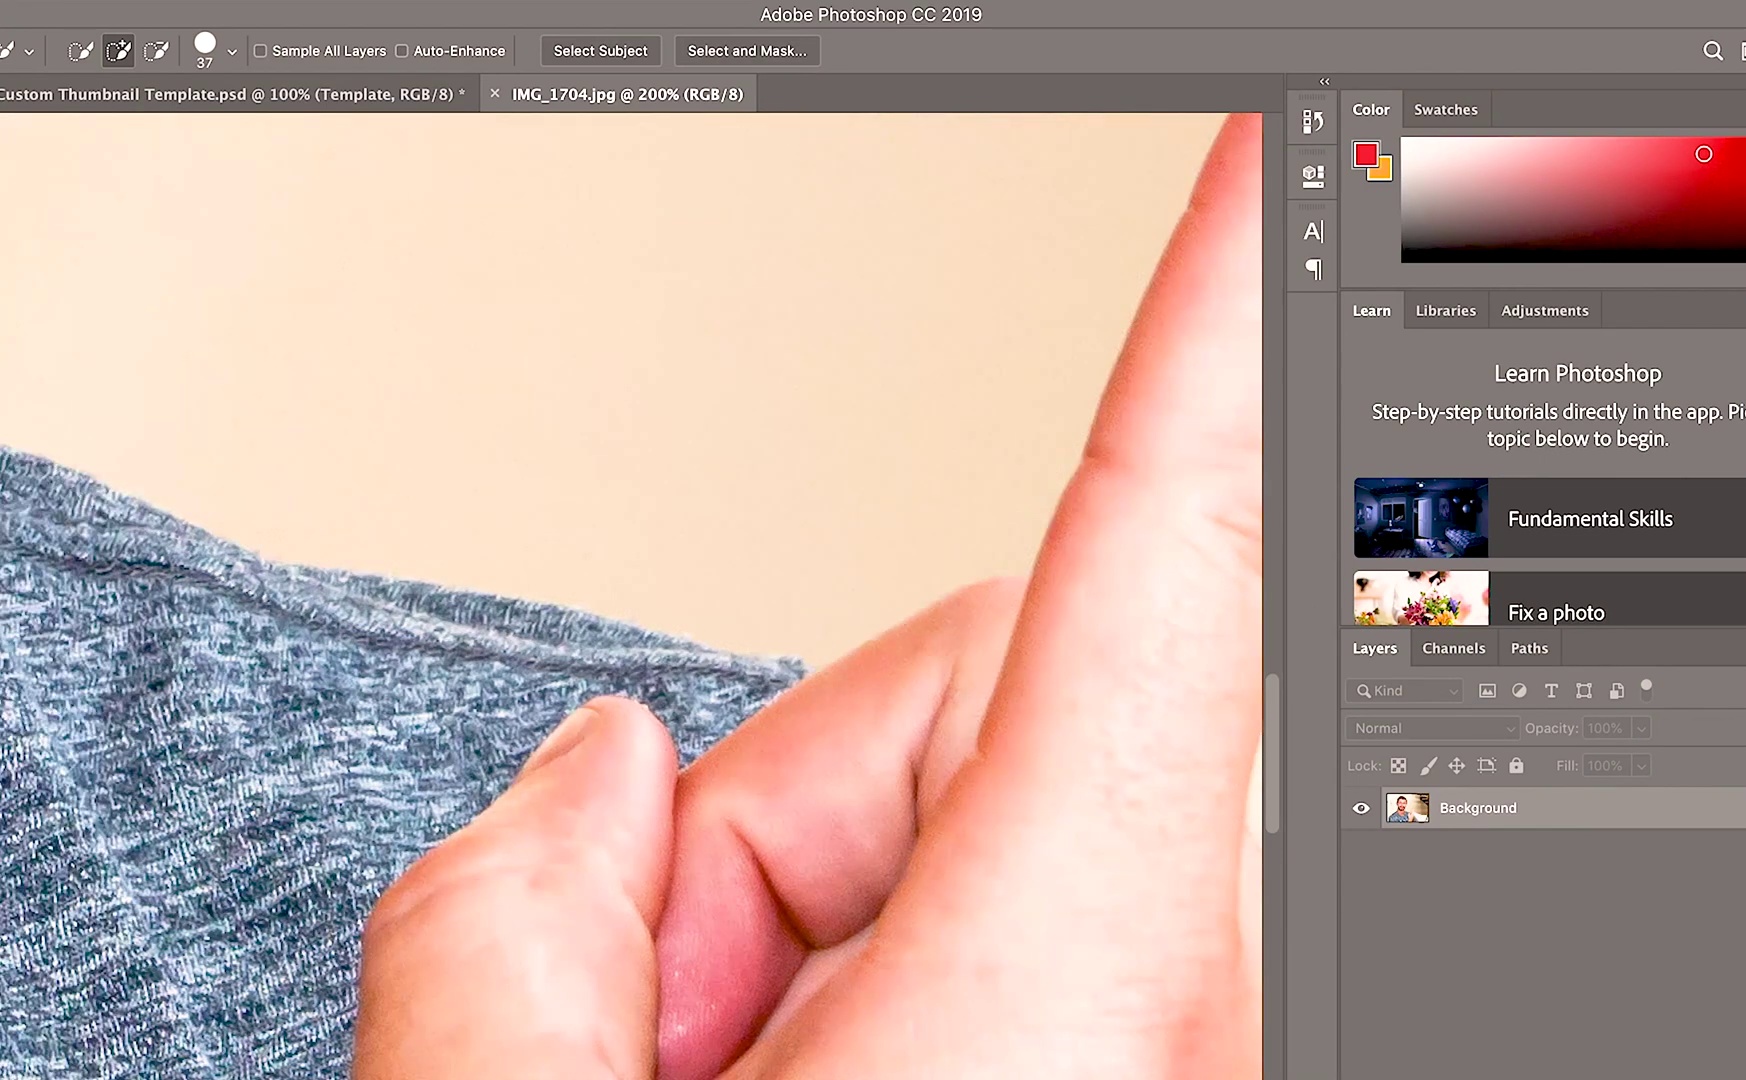
pyautogui.hscroll(-5, 630, 595)
pyautogui.moveTo(195, 345)
pyautogui.mouseDown()
pyautogui.moveTo(300, 405)
pyautogui.moveTo(440, 435)
pyautogui.moveTo(900, 622)
pyautogui.moveTo(930, 596)
pyautogui.moveTo(1160, 655)
pyautogui.mouseUp()
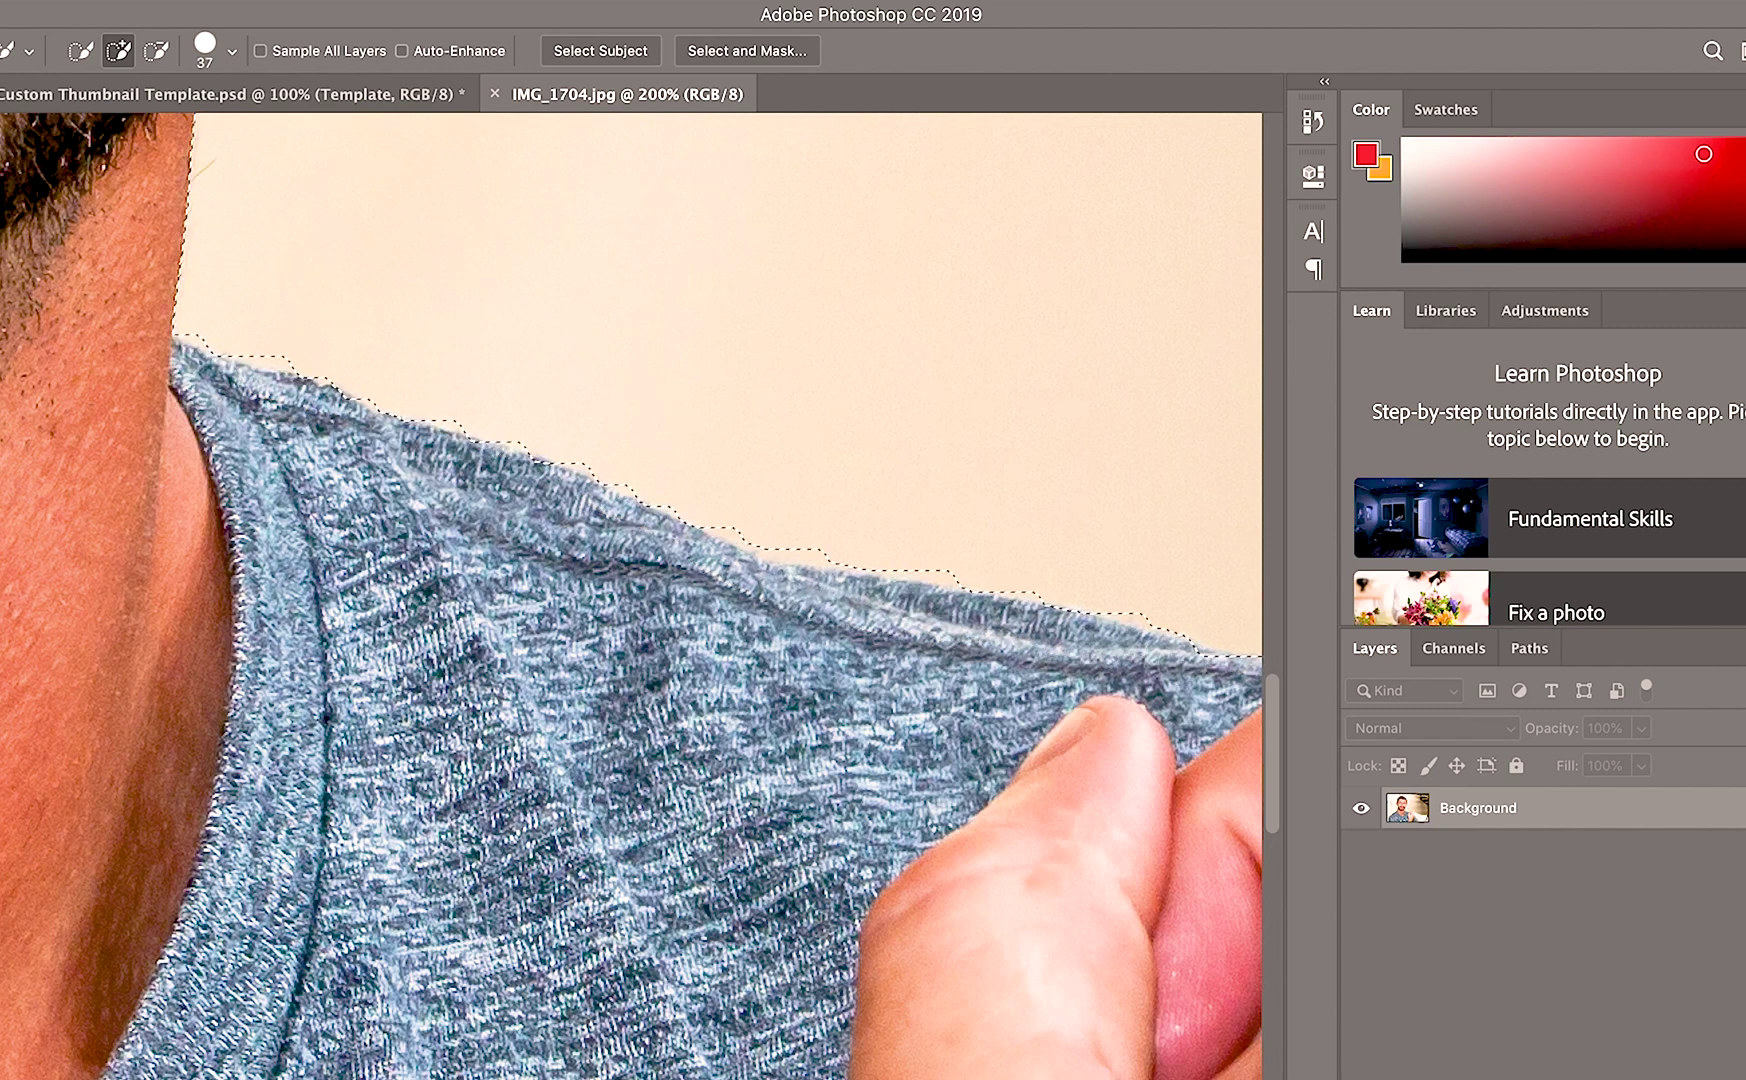
pyautogui.hscroll(10, 672, 709)
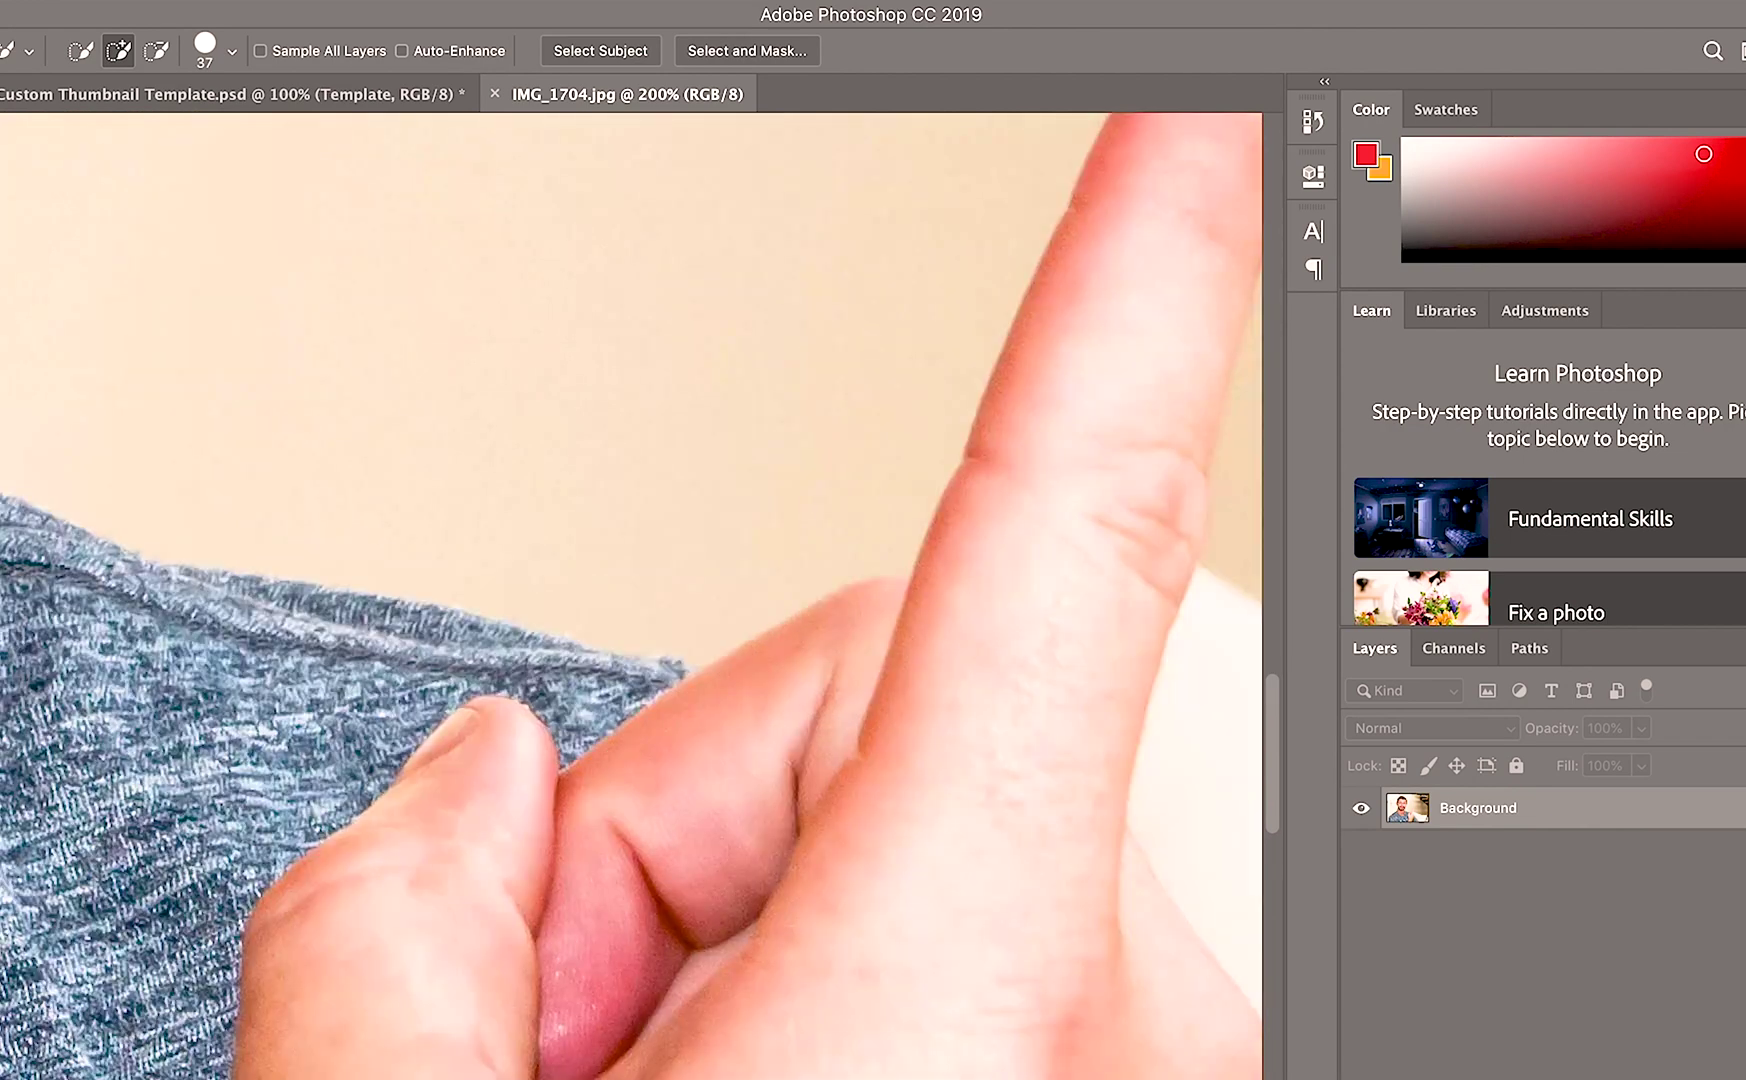
pyautogui.moveTo(672, 709)
pyautogui.mouseDown()
pyautogui.moveTo(595, 672)
pyautogui.moveTo(664, 698)
pyautogui.mouseUp()
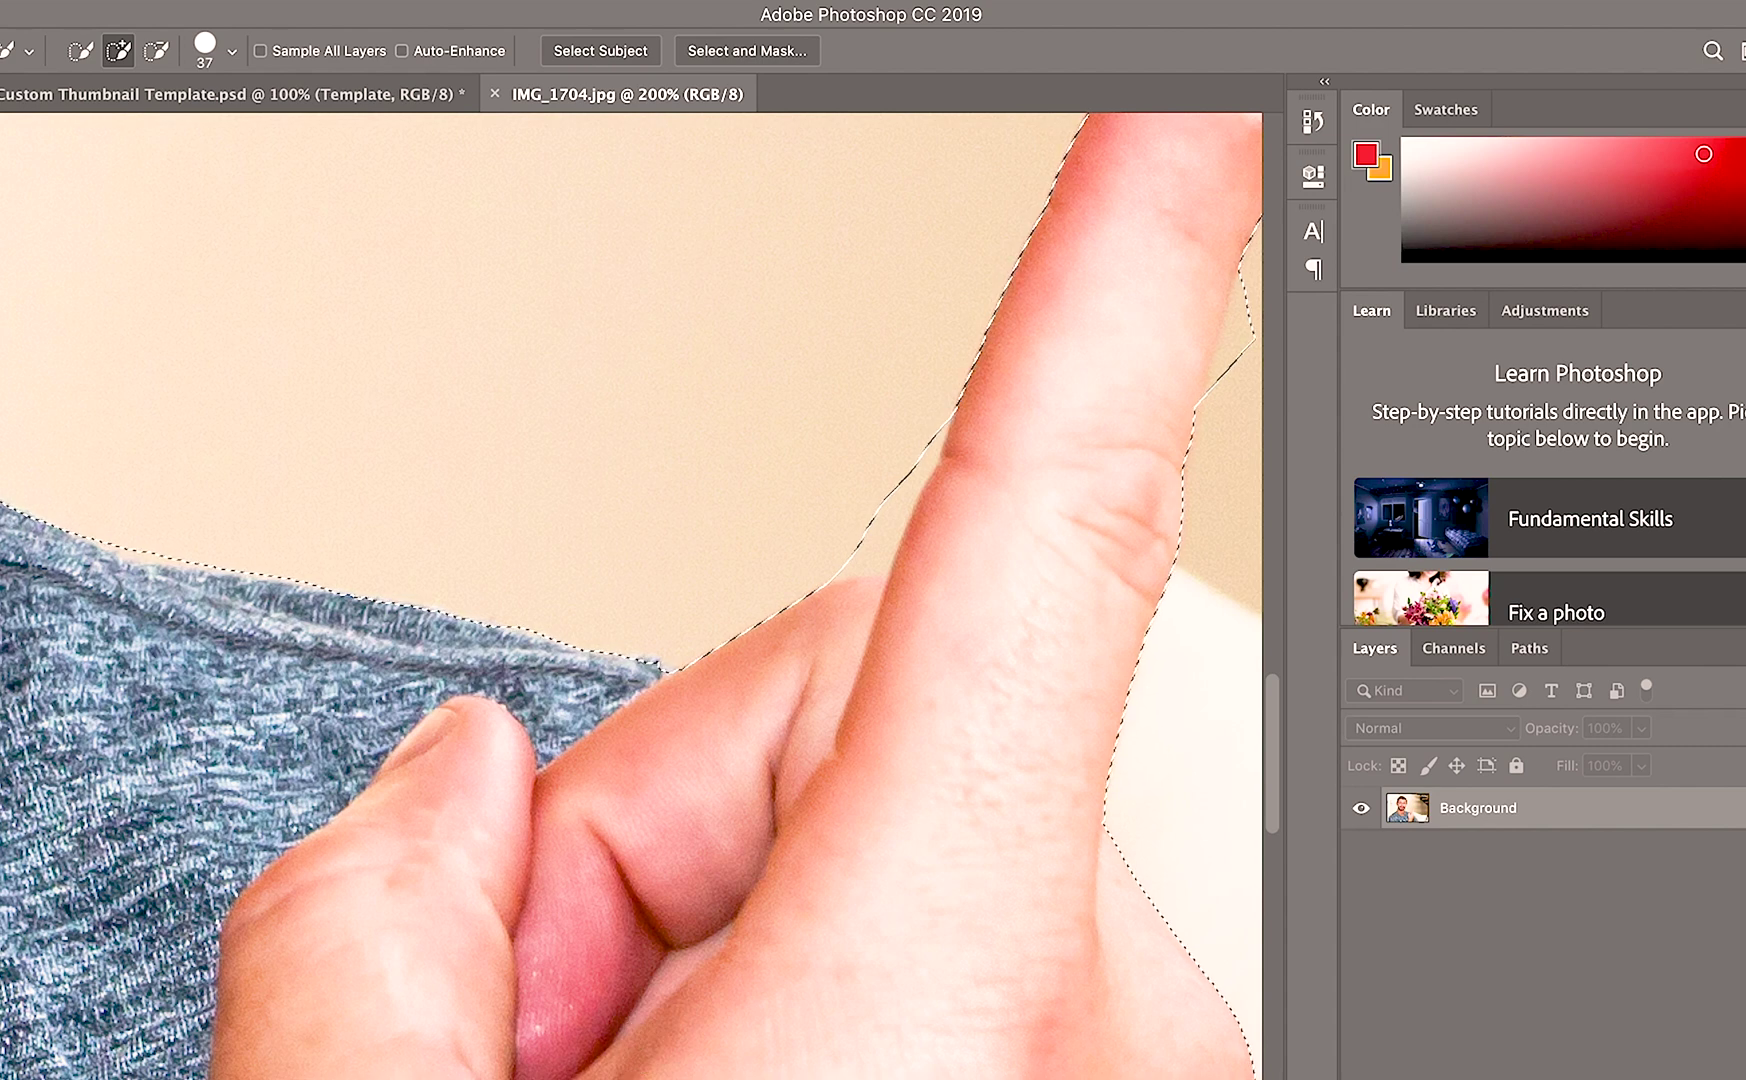
# - Subtract the background slivers on both sides of the pointing finger from the selection
pyautogui.hscroll(5, 664, 698)
pyautogui.click(156, 50)
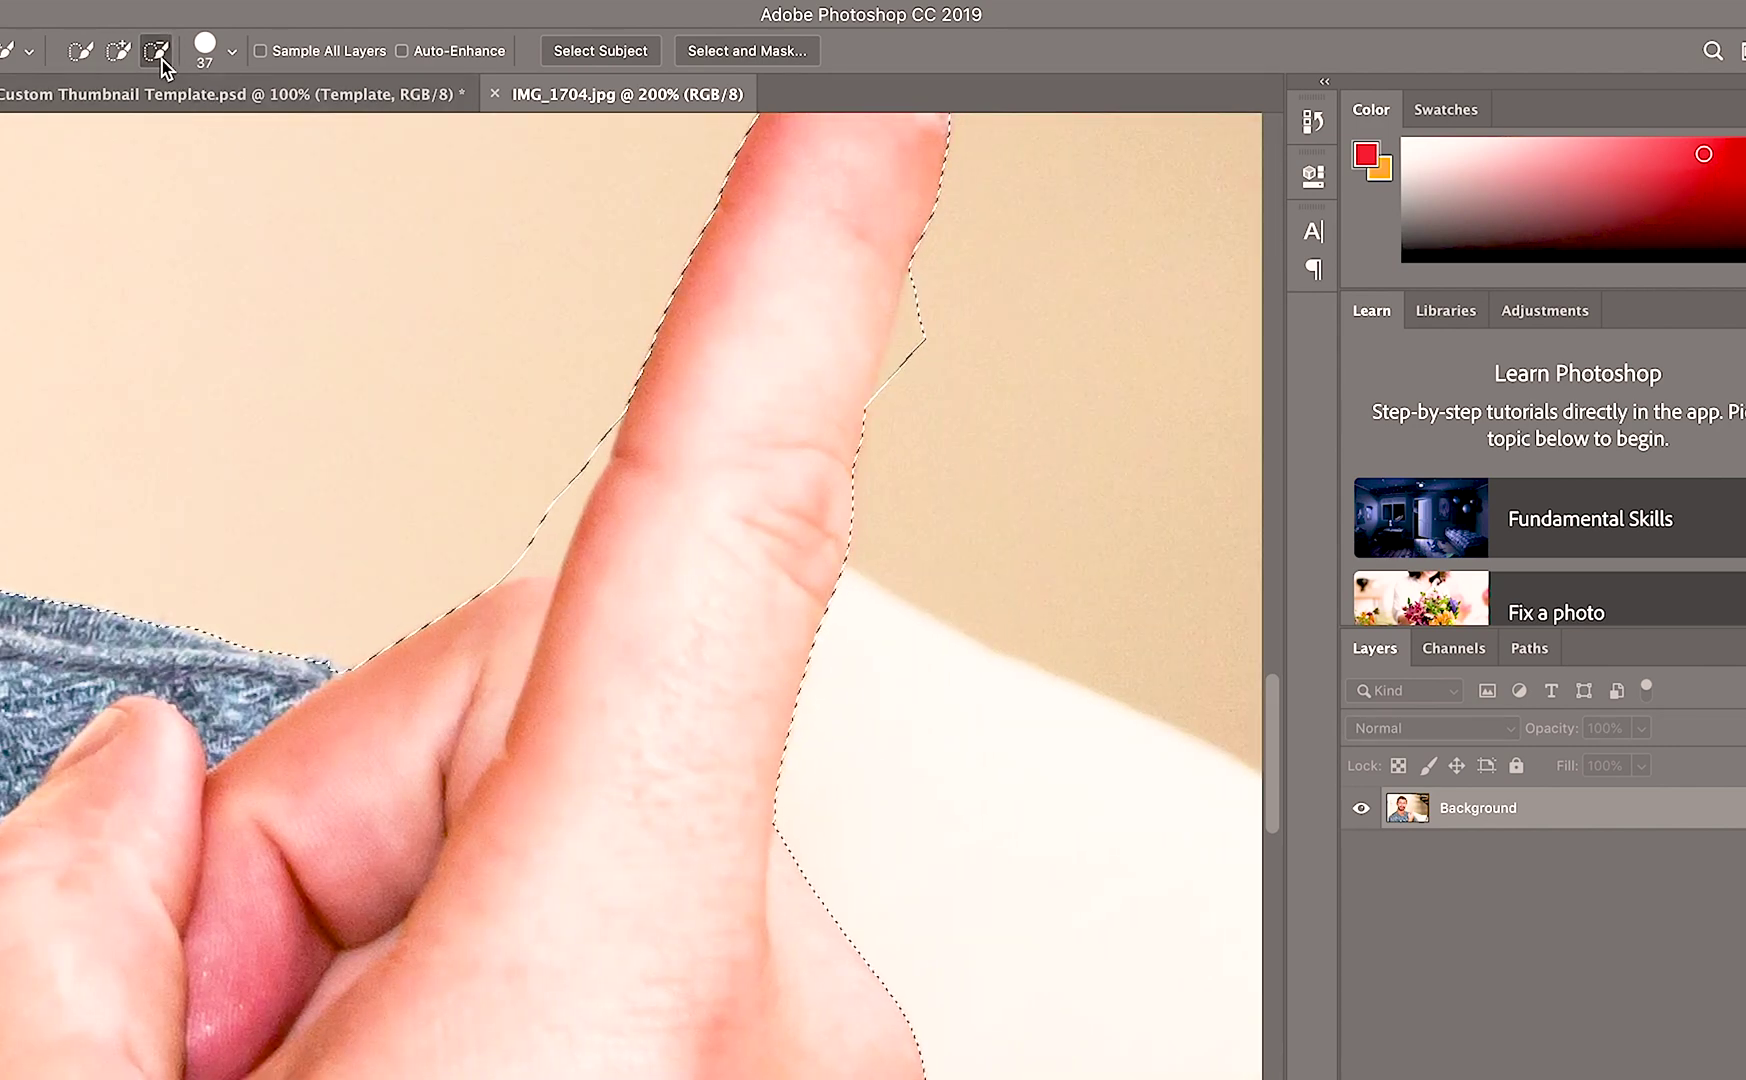
pyautogui.moveTo(508, 330)
pyautogui.mouseDown()
pyautogui.moveTo(585, 385)
pyautogui.moveTo(600, 425)
pyautogui.moveTo(522, 544)
pyautogui.moveTo(482, 556)
pyautogui.mouseUp()
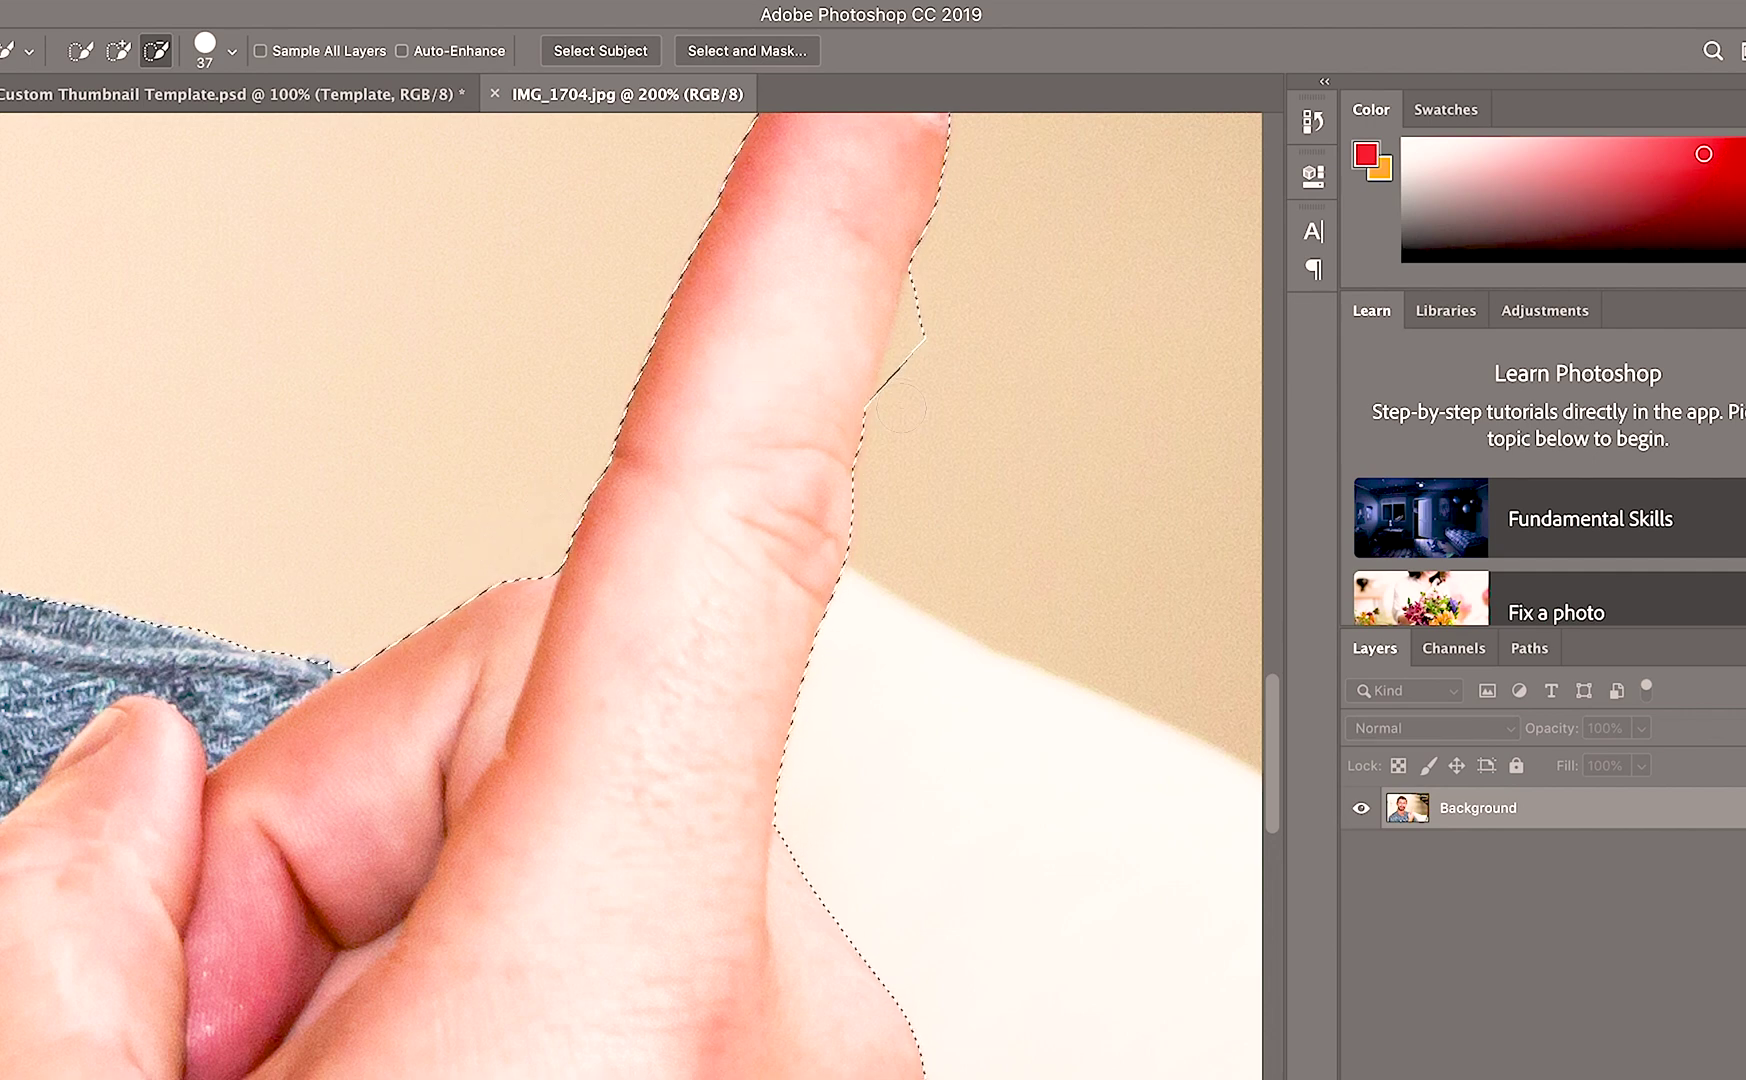
pyautogui.click(924, 338)
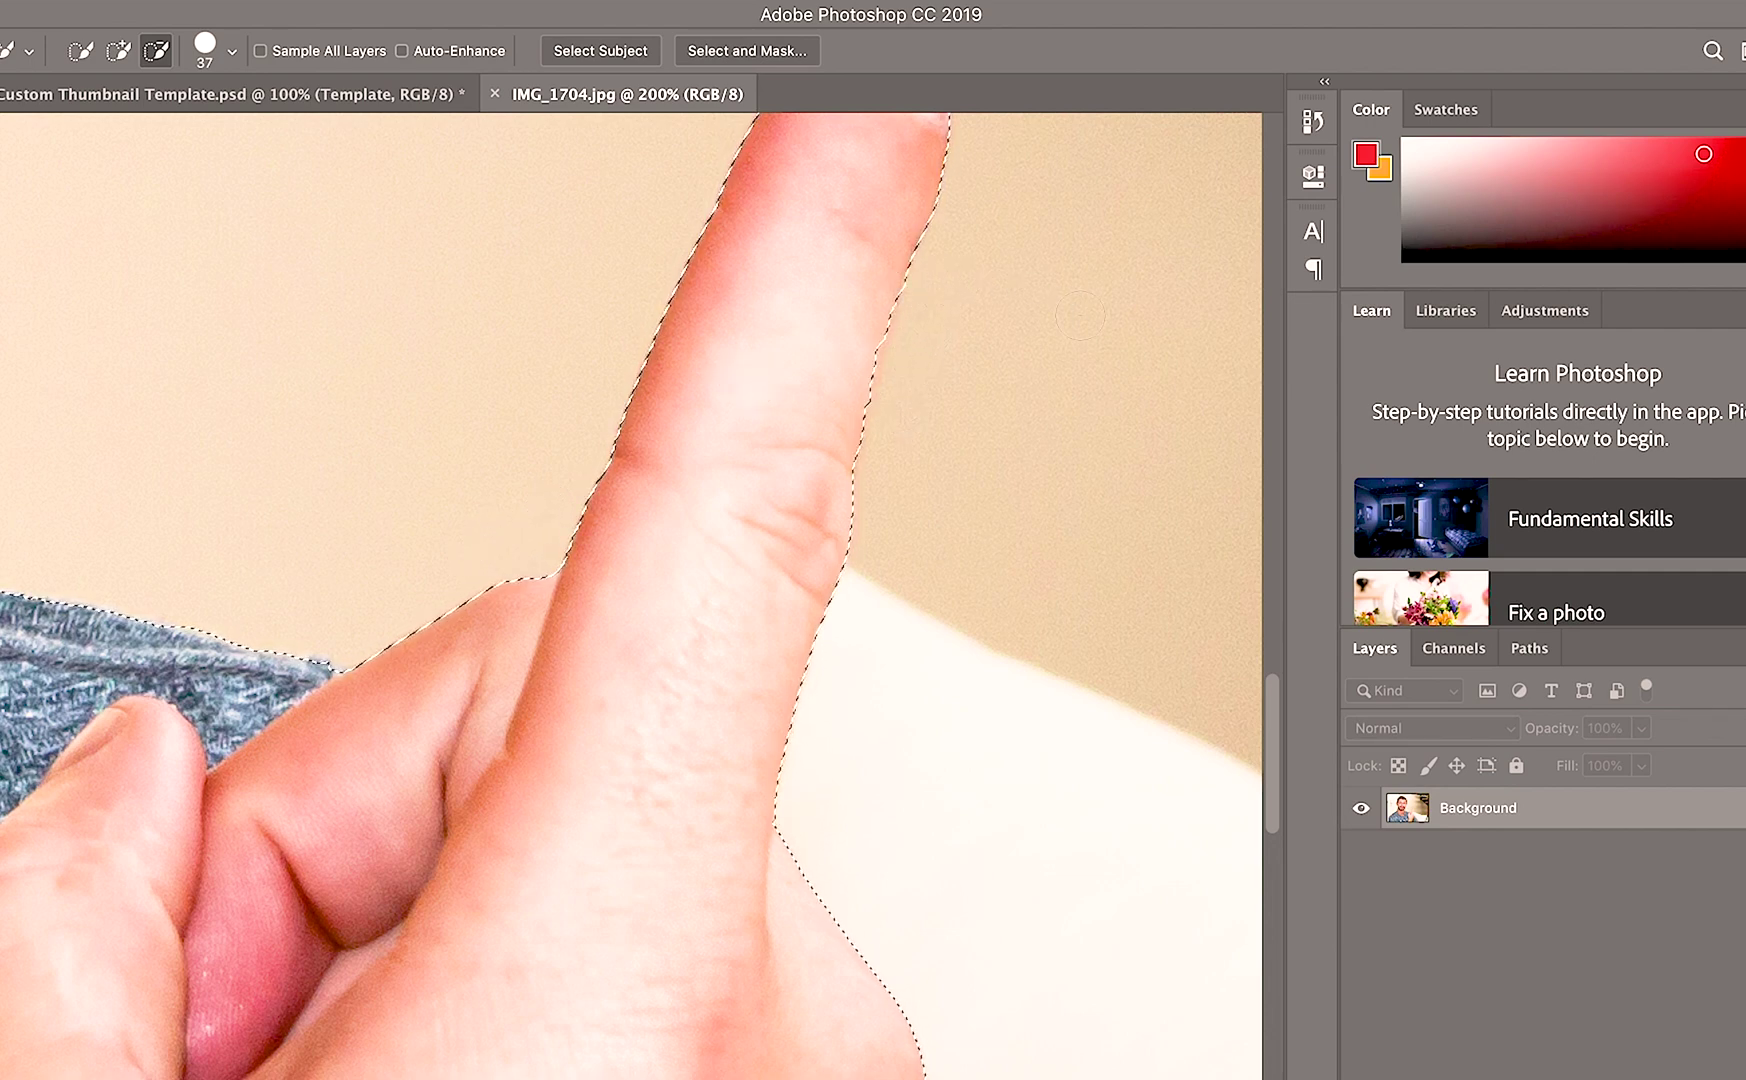
# - Add the missed strips along the photo's bottom edge to the selection and check the man's whole outline
pyautogui.moveTo(1273, 764); pyautogui.dragTo(1274, 895)
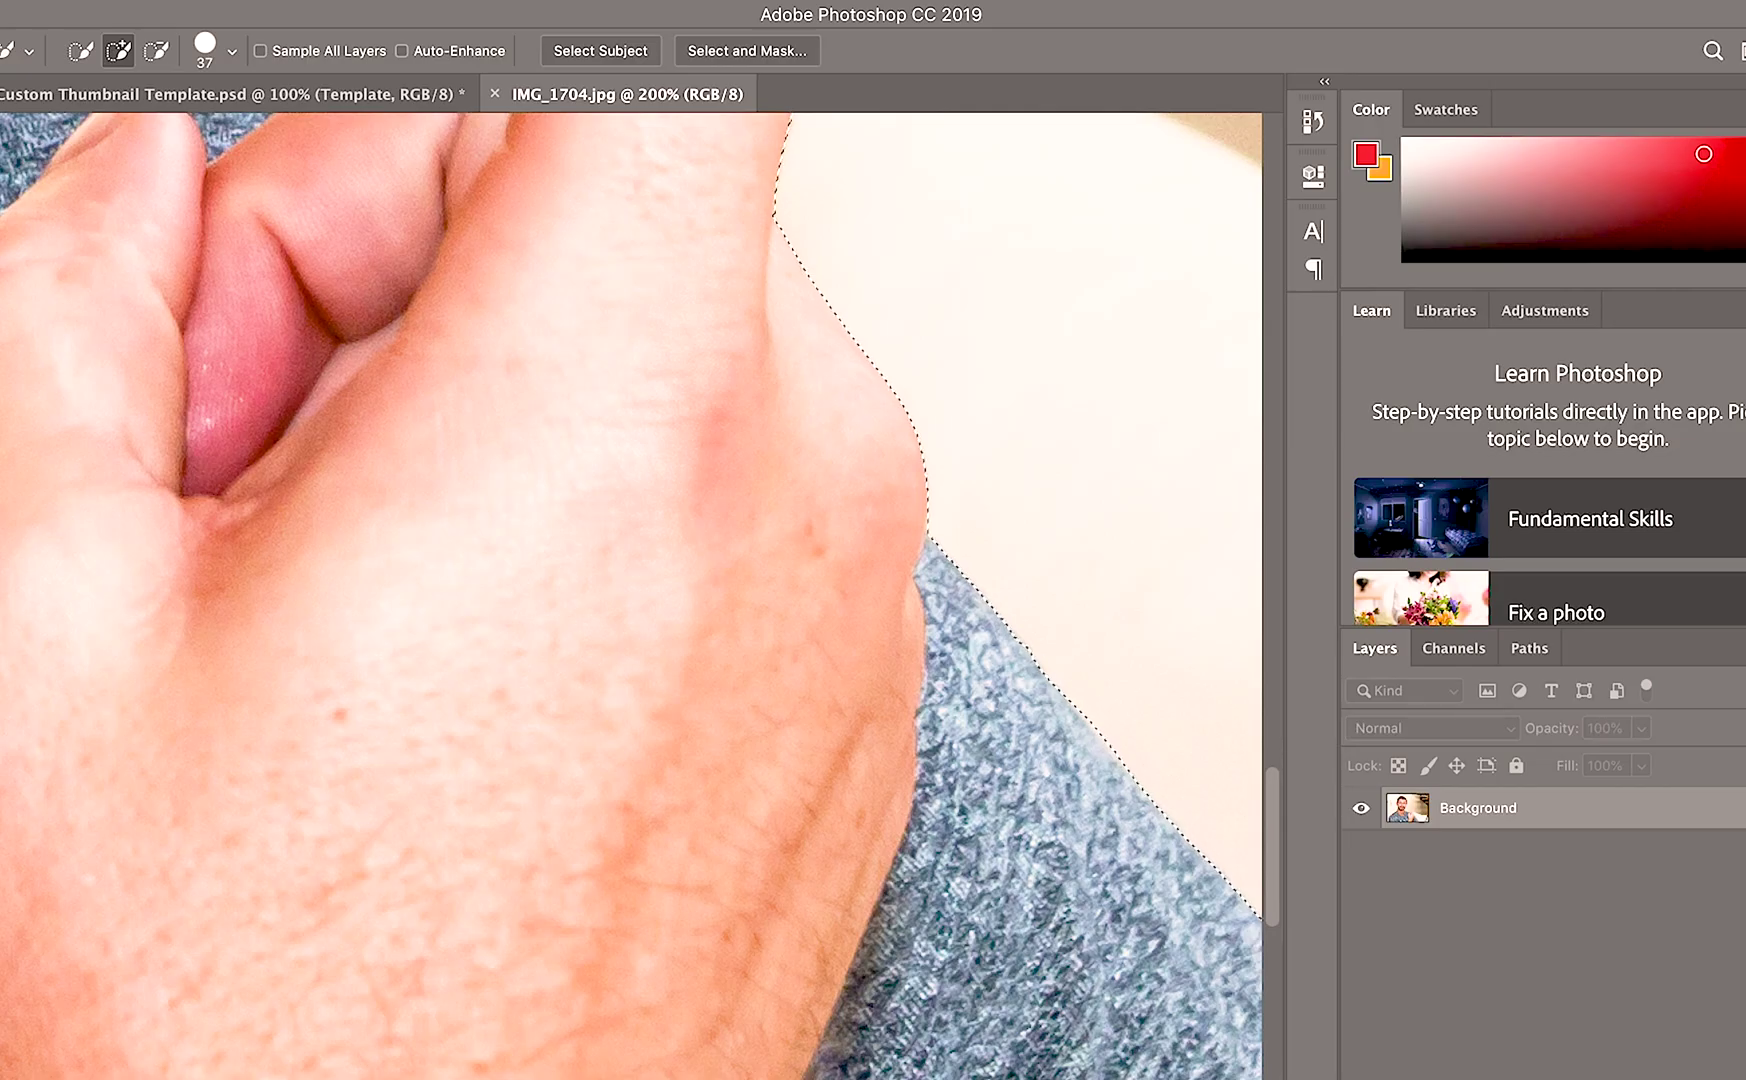
pyautogui.scroll(-10, 978, 763)
pyautogui.hscroll(-15, 47, 910)
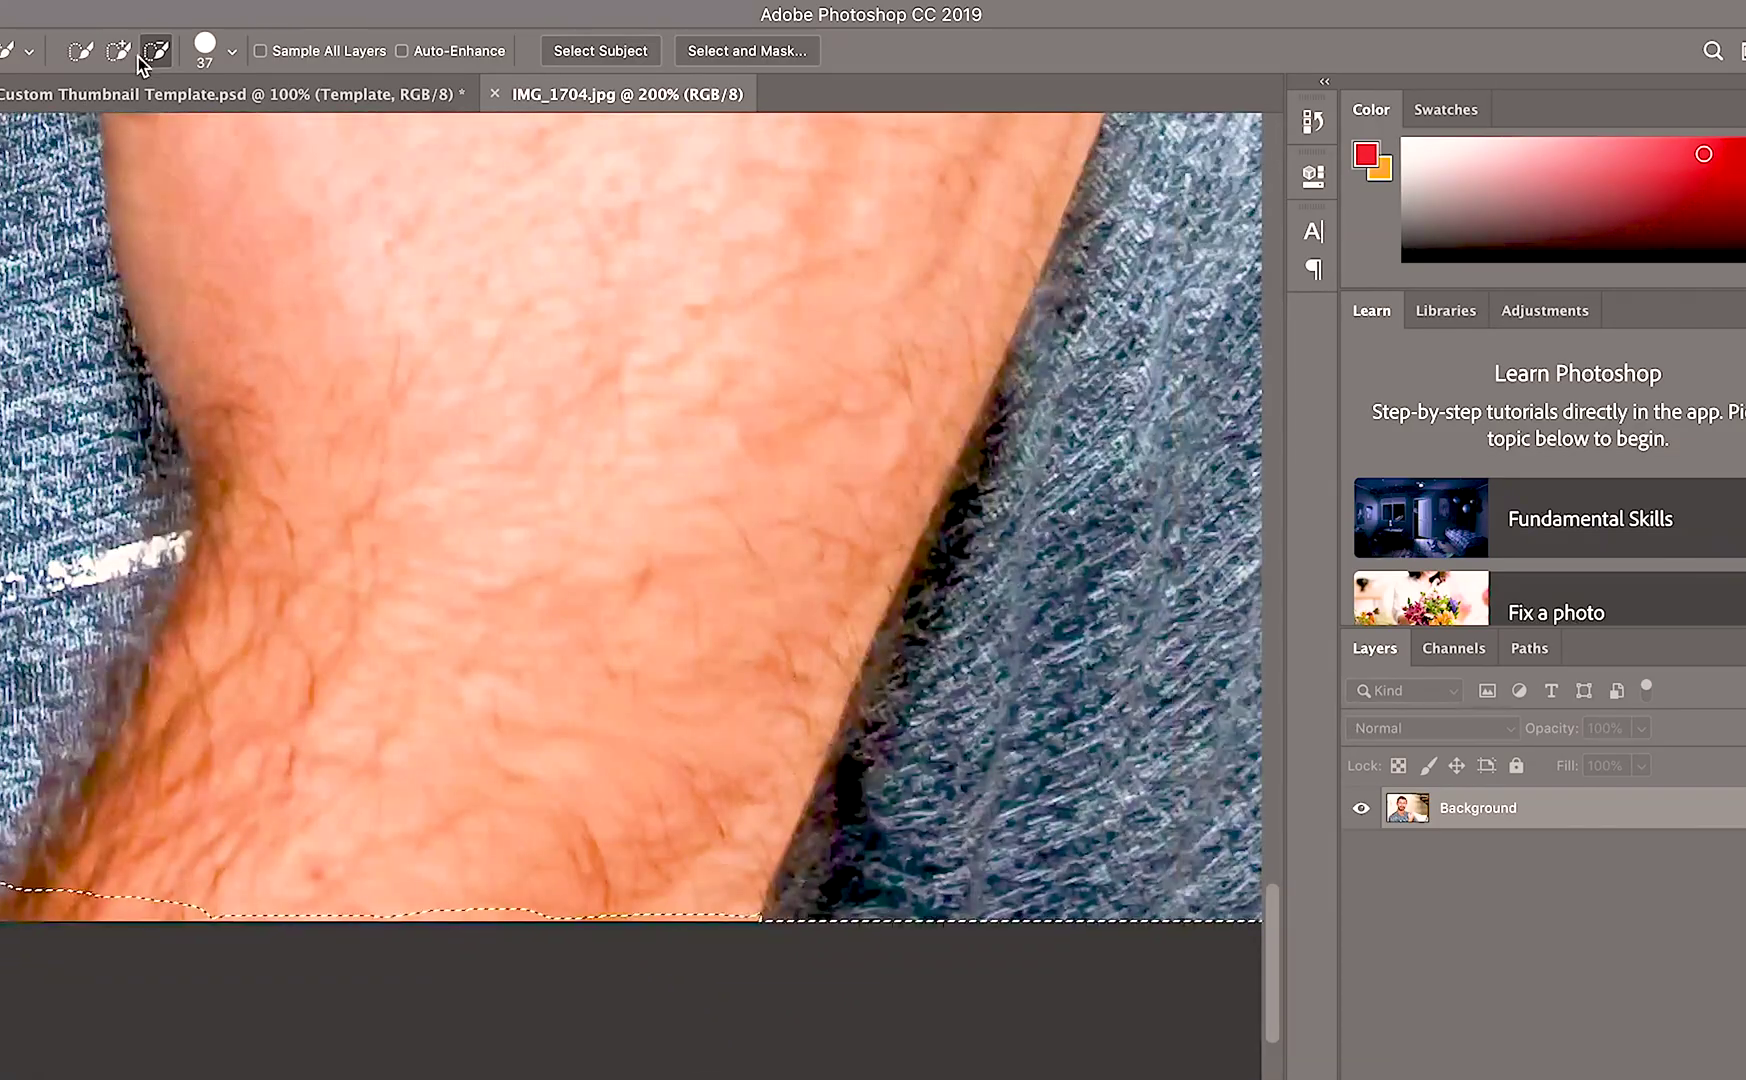
pyautogui.hscroll(-15, 566, 903)
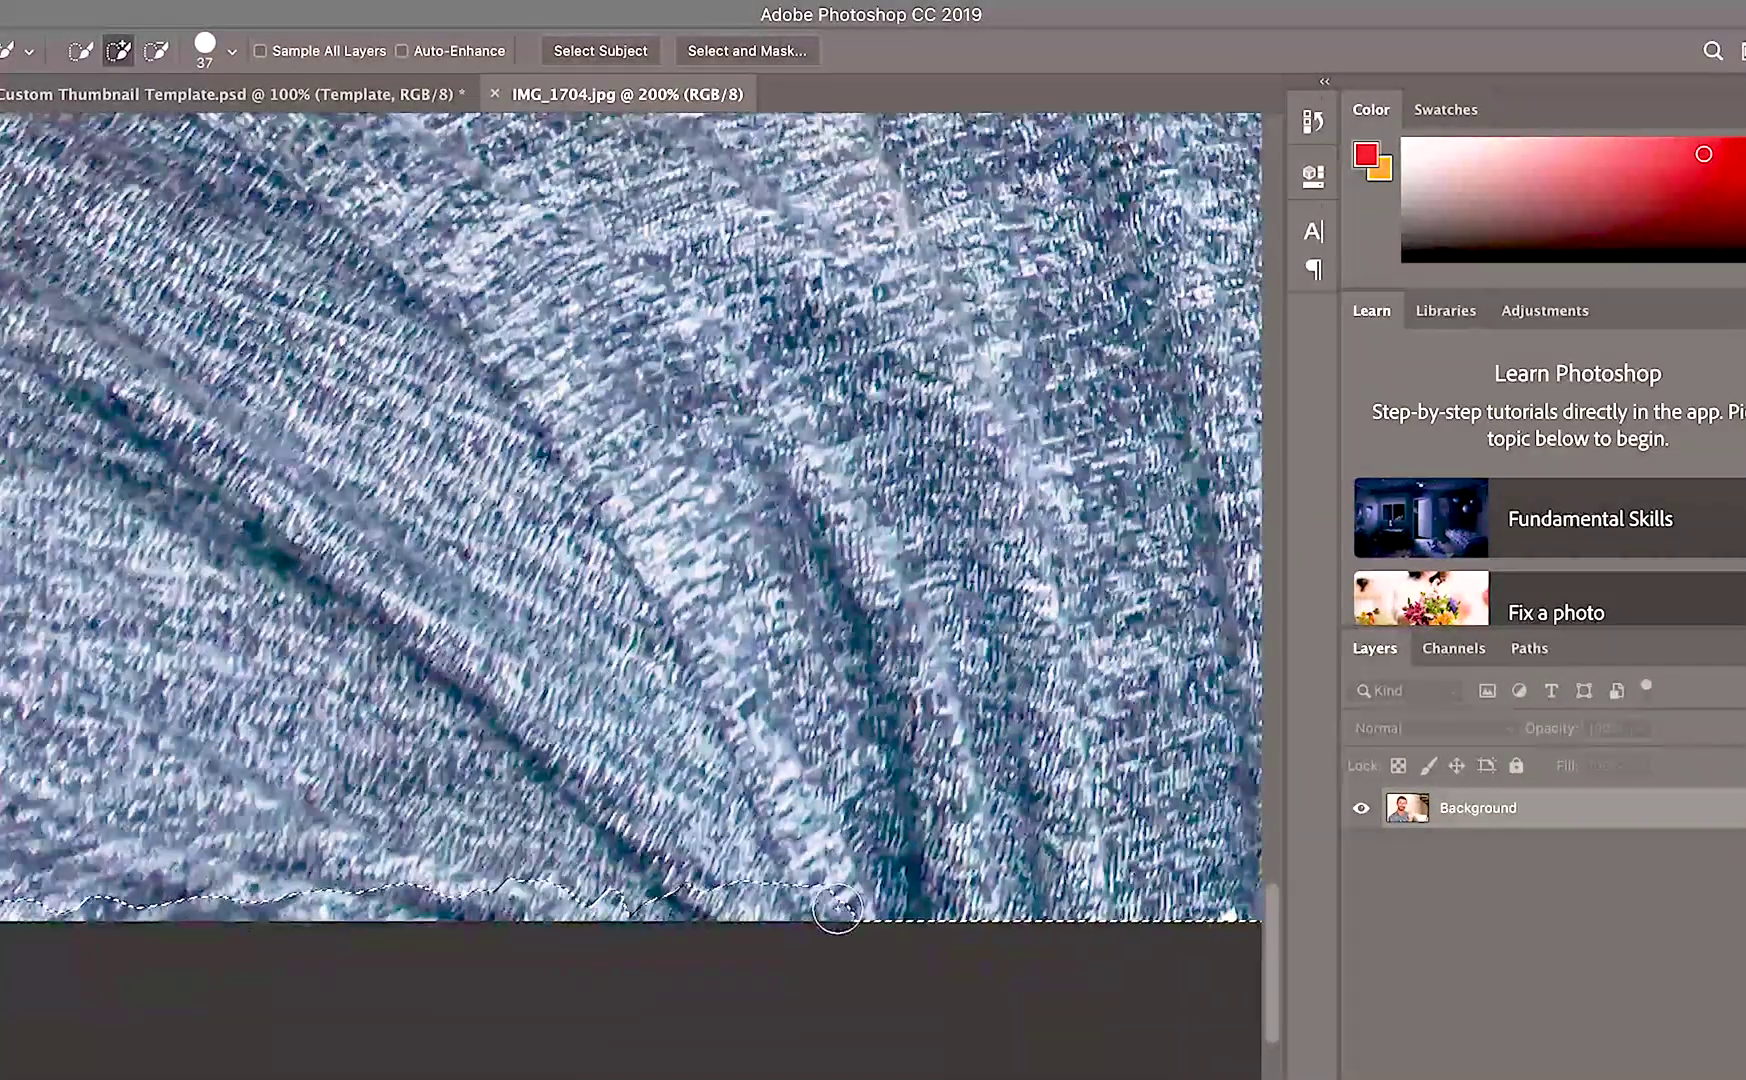
pyautogui.scroll(20, 745, 765)
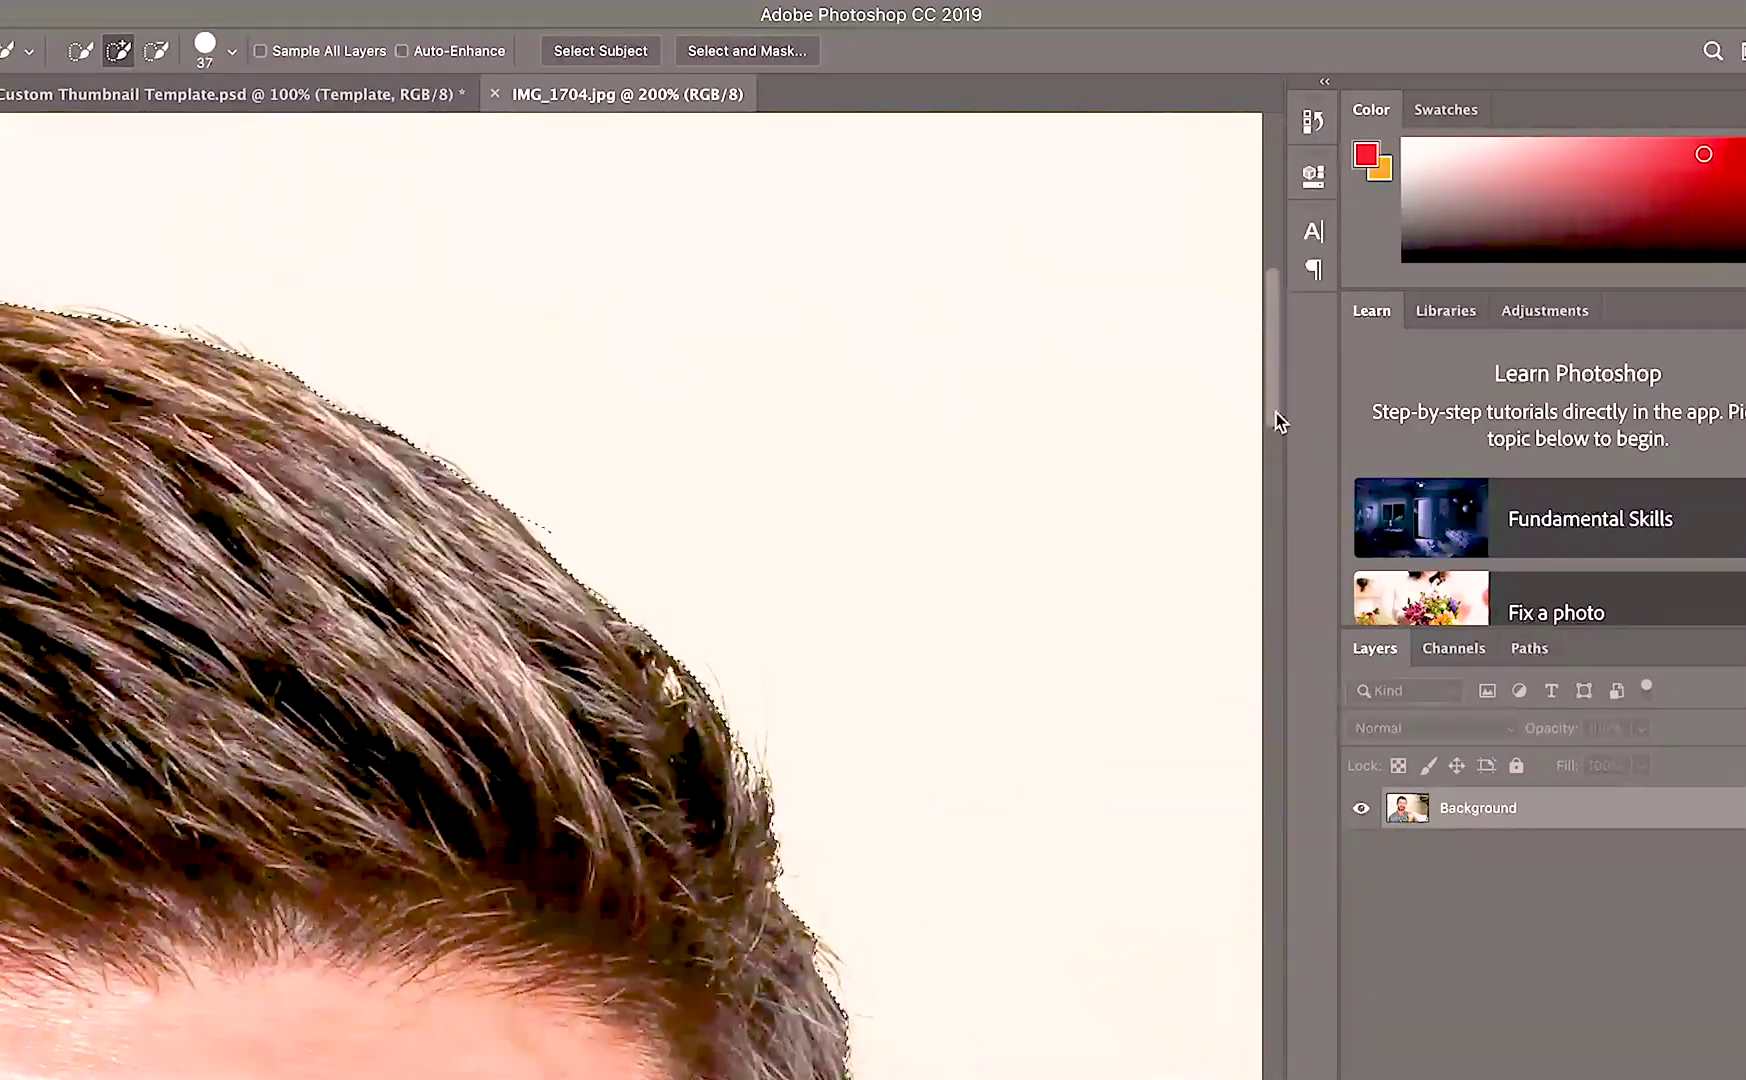
pyautogui.moveTo(1272, 400); pyautogui.dragTo(1272, 790)
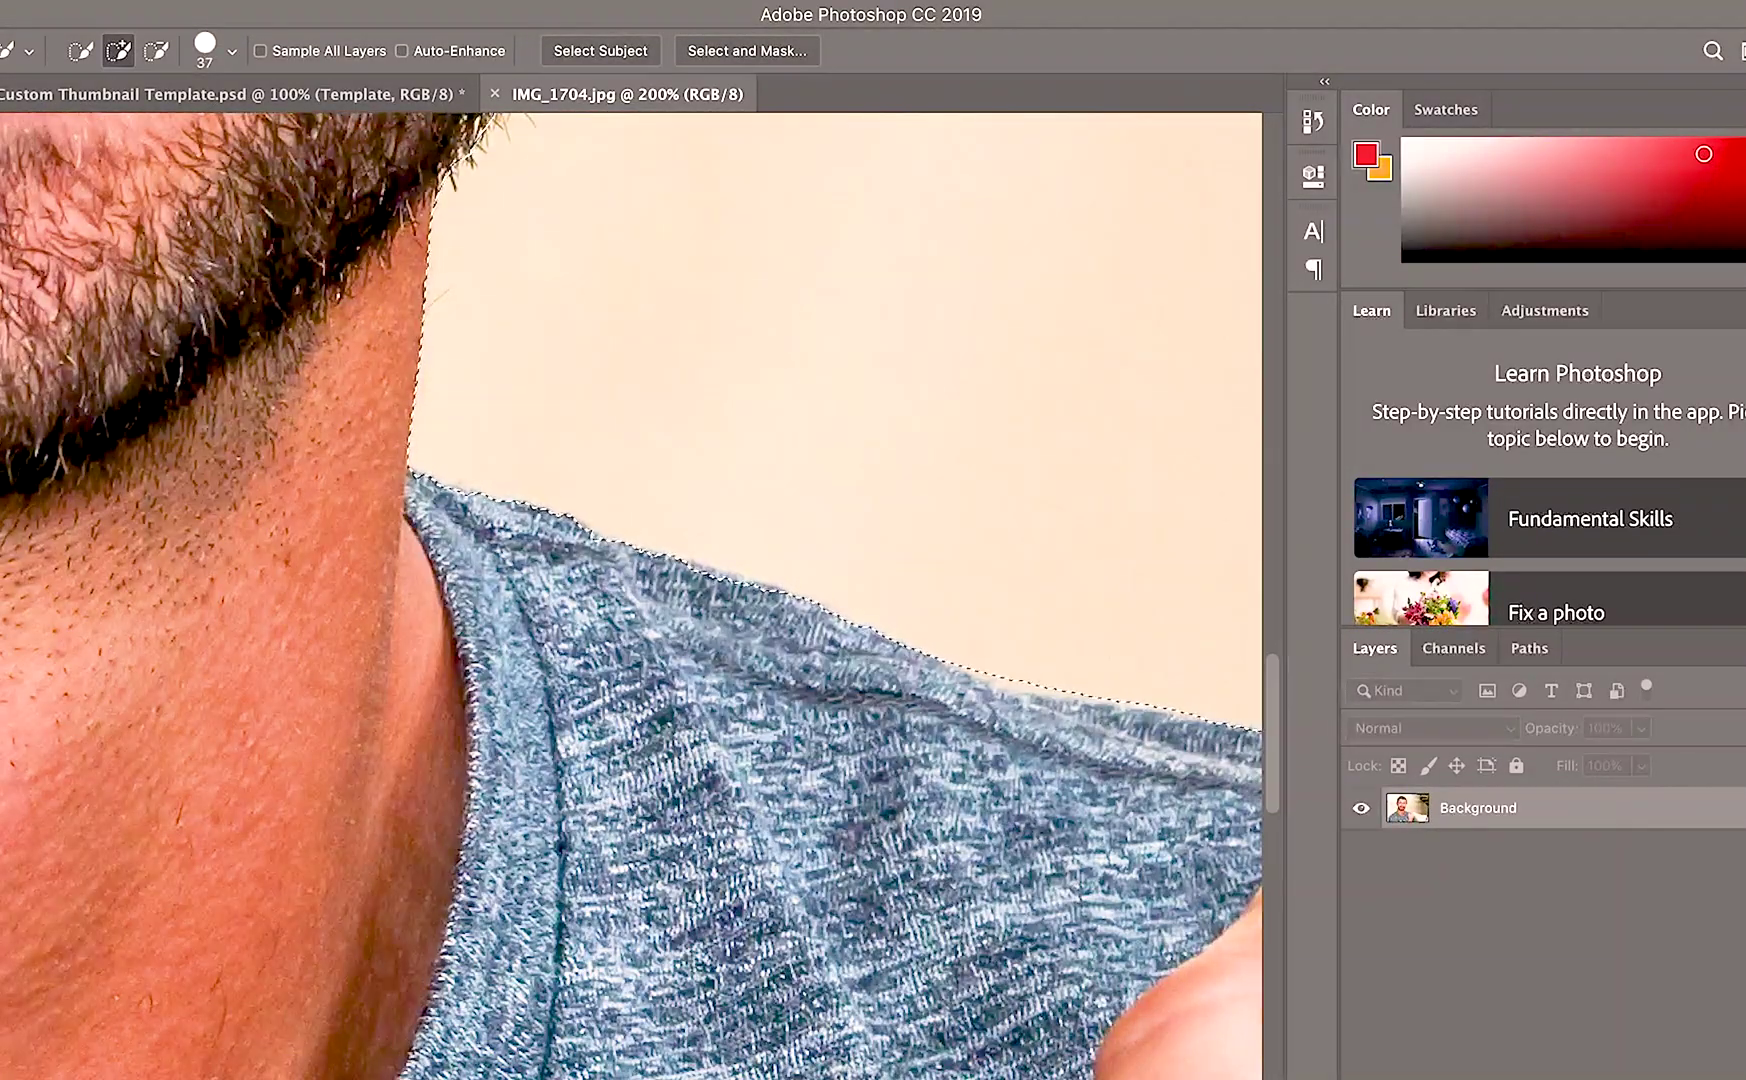
pyautogui.hotkey('ctrl', '0')
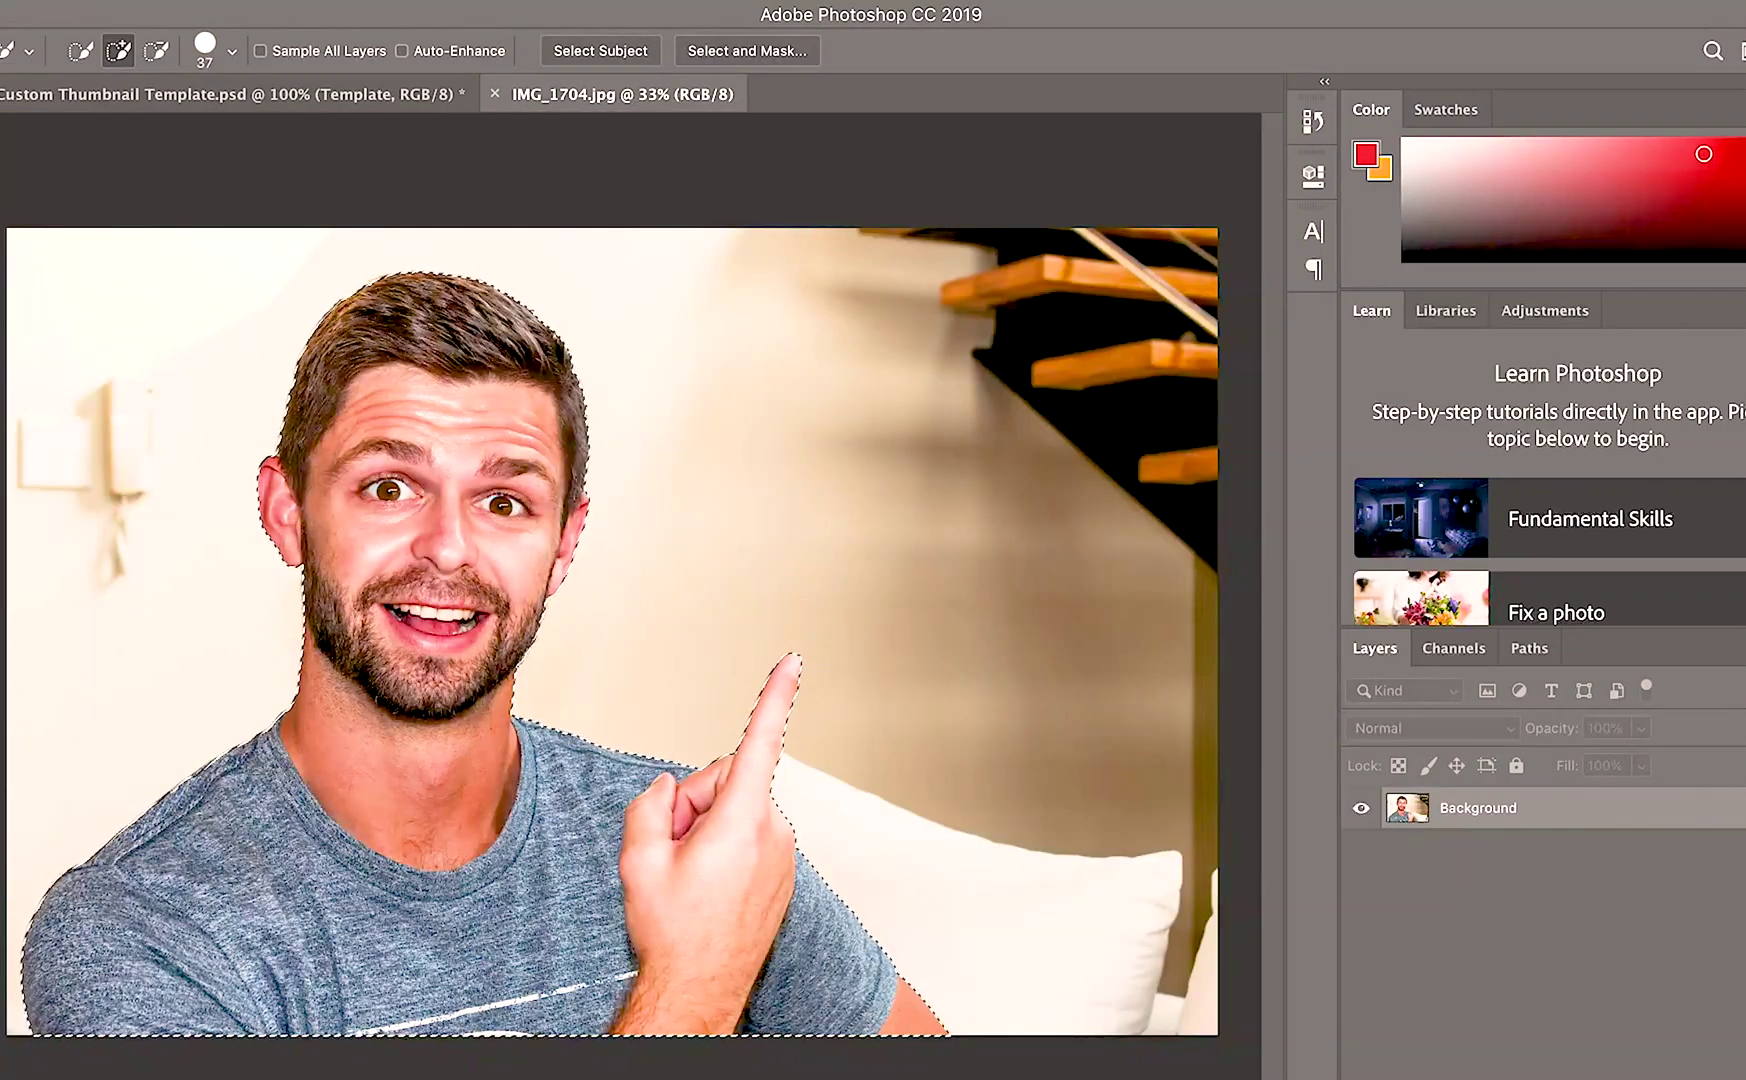
# - Copy the selected man into Custom Thumbnail Template.psd above the Template text layer and scale him to about 20.5% on the canvas's left side
pyautogui.click(350, 100)
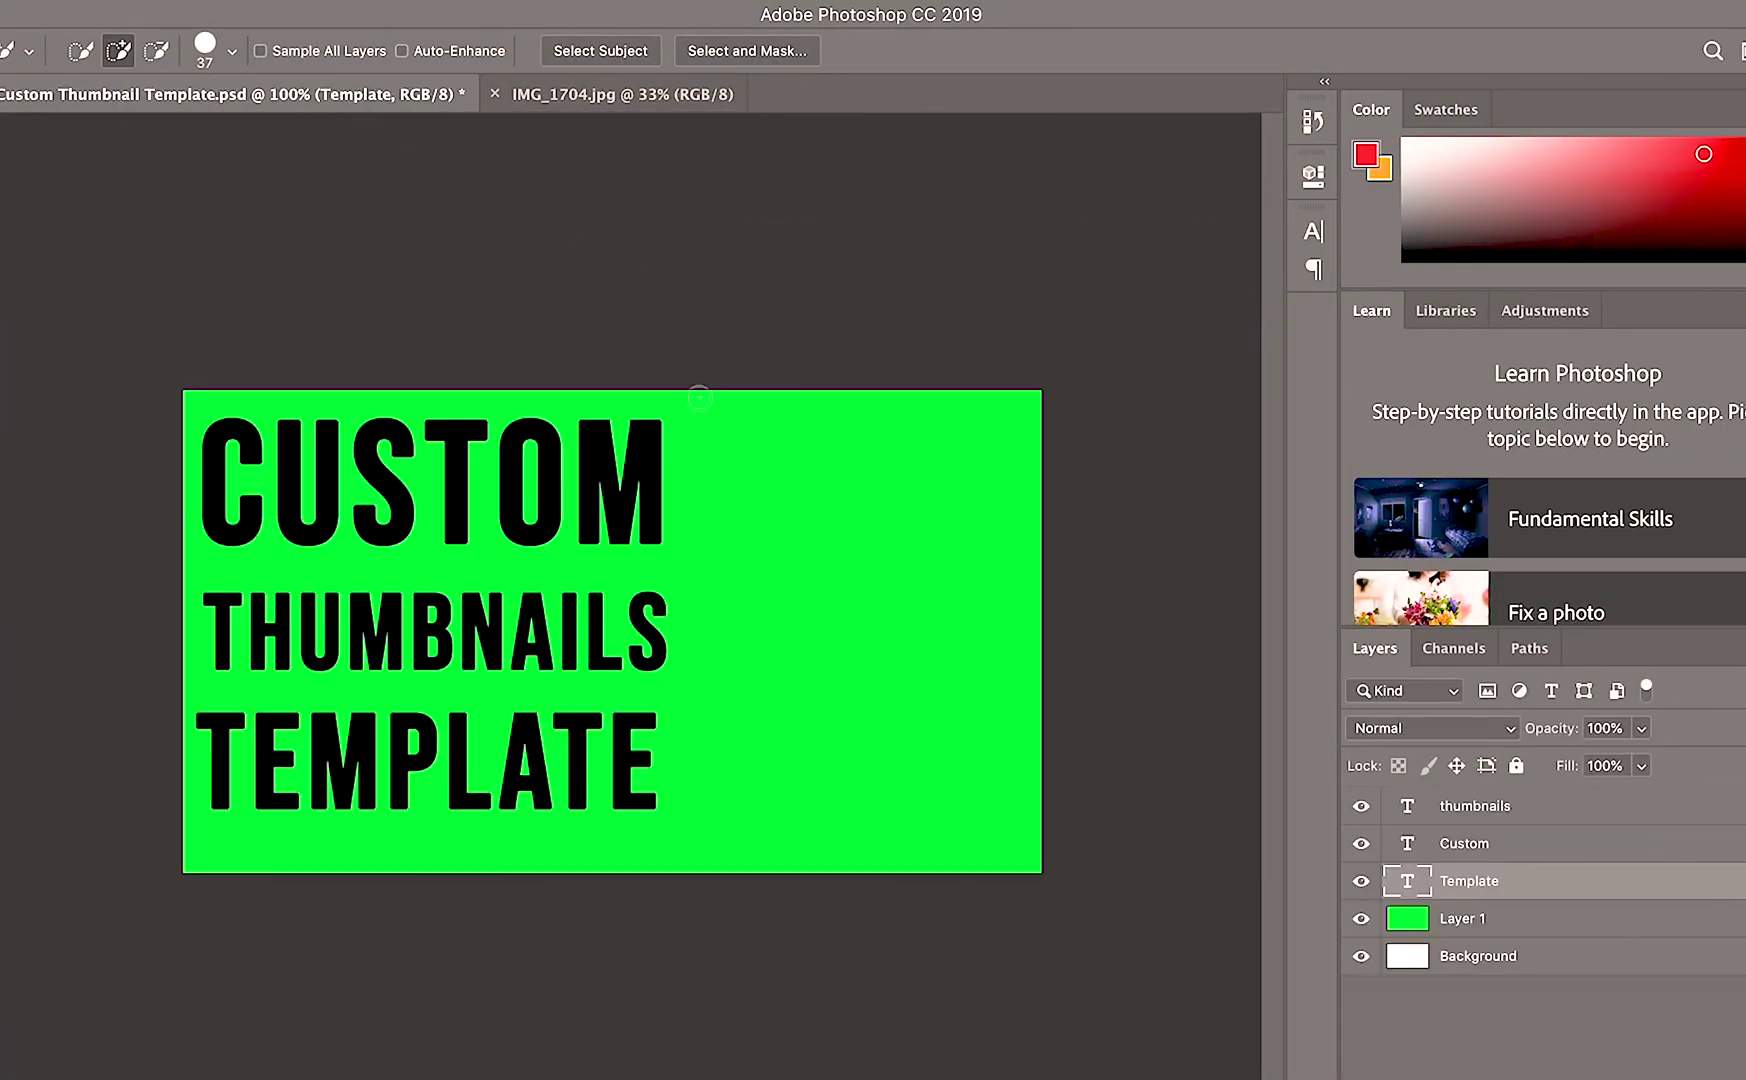
pyautogui.moveTo(698, 397); pyautogui.dragTo(699, 398)
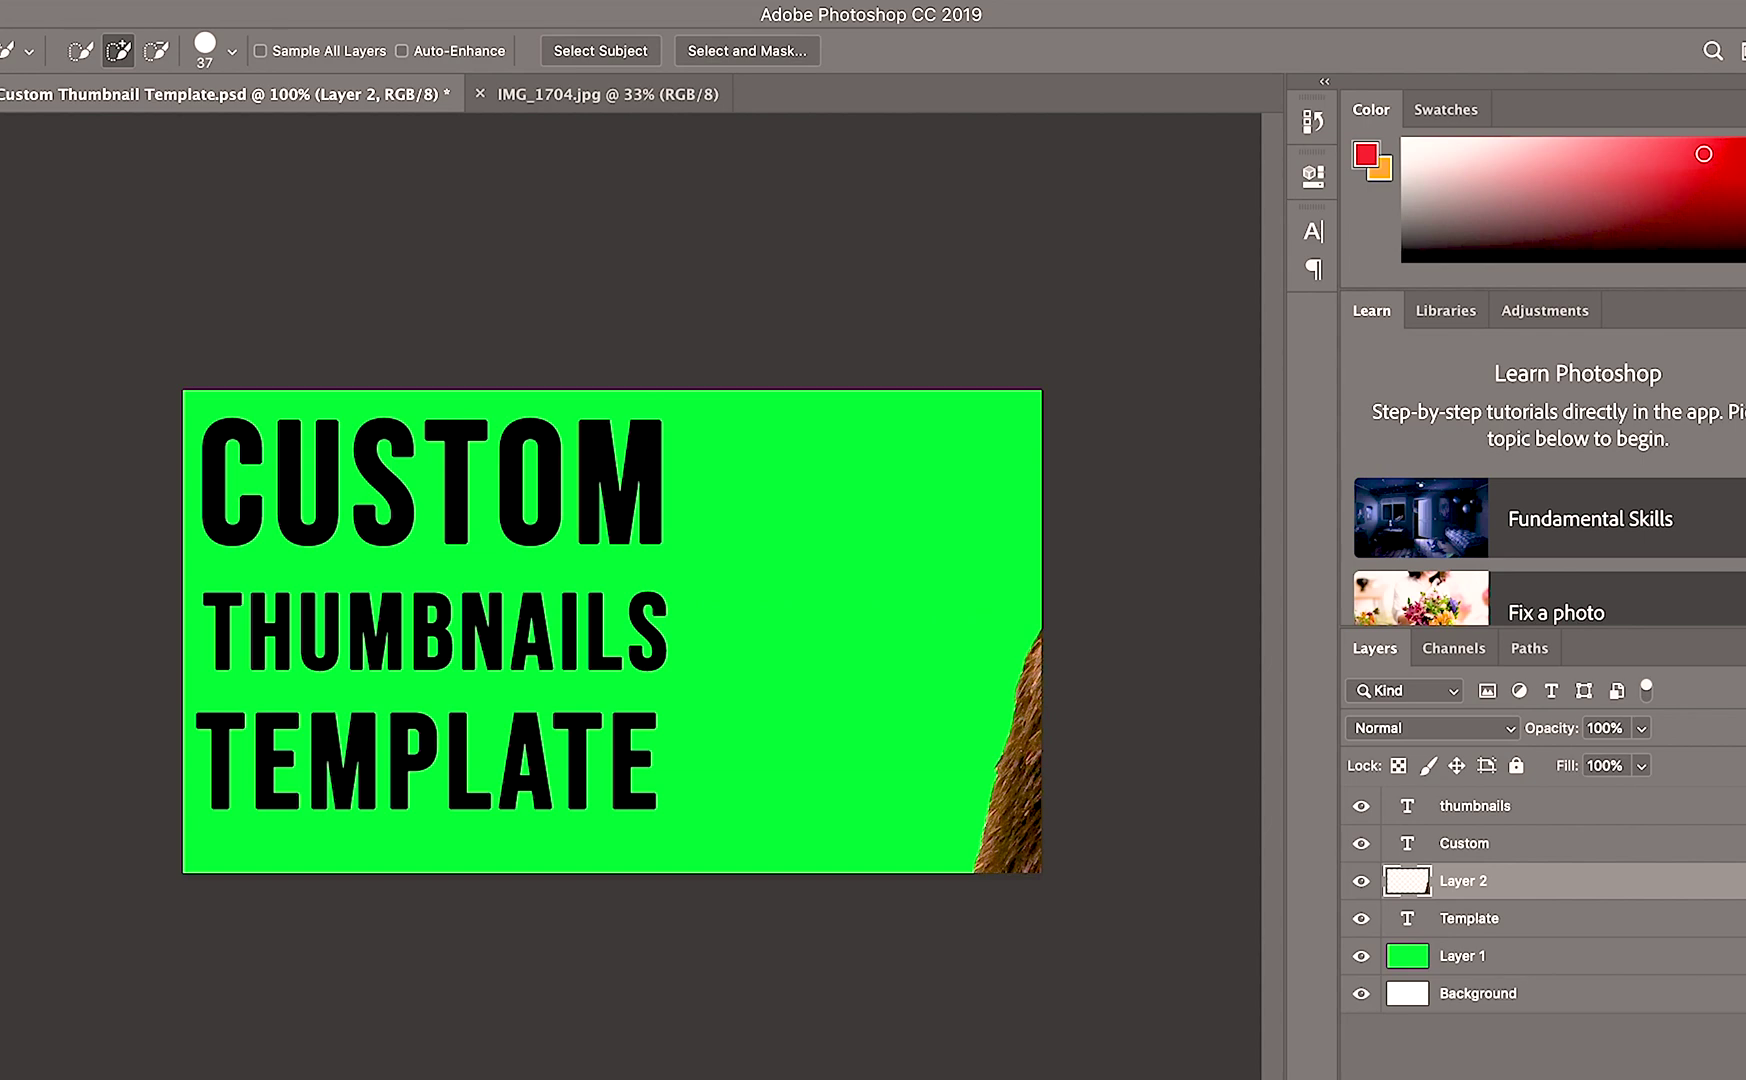
pyautogui.press('v')
pyautogui.moveTo(183, 391); pyautogui.dragTo(928, 1001)
pyautogui.moveTo(1100, 1075); pyautogui.dragTo(211, 318)
pyautogui.moveTo(36, 226); pyautogui.dragTo(959, 982)
pyautogui.moveTo(1099, 1056); pyautogui.dragTo(98, 272)
pyautogui.moveTo(10, 214); pyautogui.dragTo(625, 901)
pyautogui.moveTo(893, 950); pyautogui.dragTo(528, 607)
pyautogui.moveTo(610, 509); pyautogui.dragTo(786, 448)
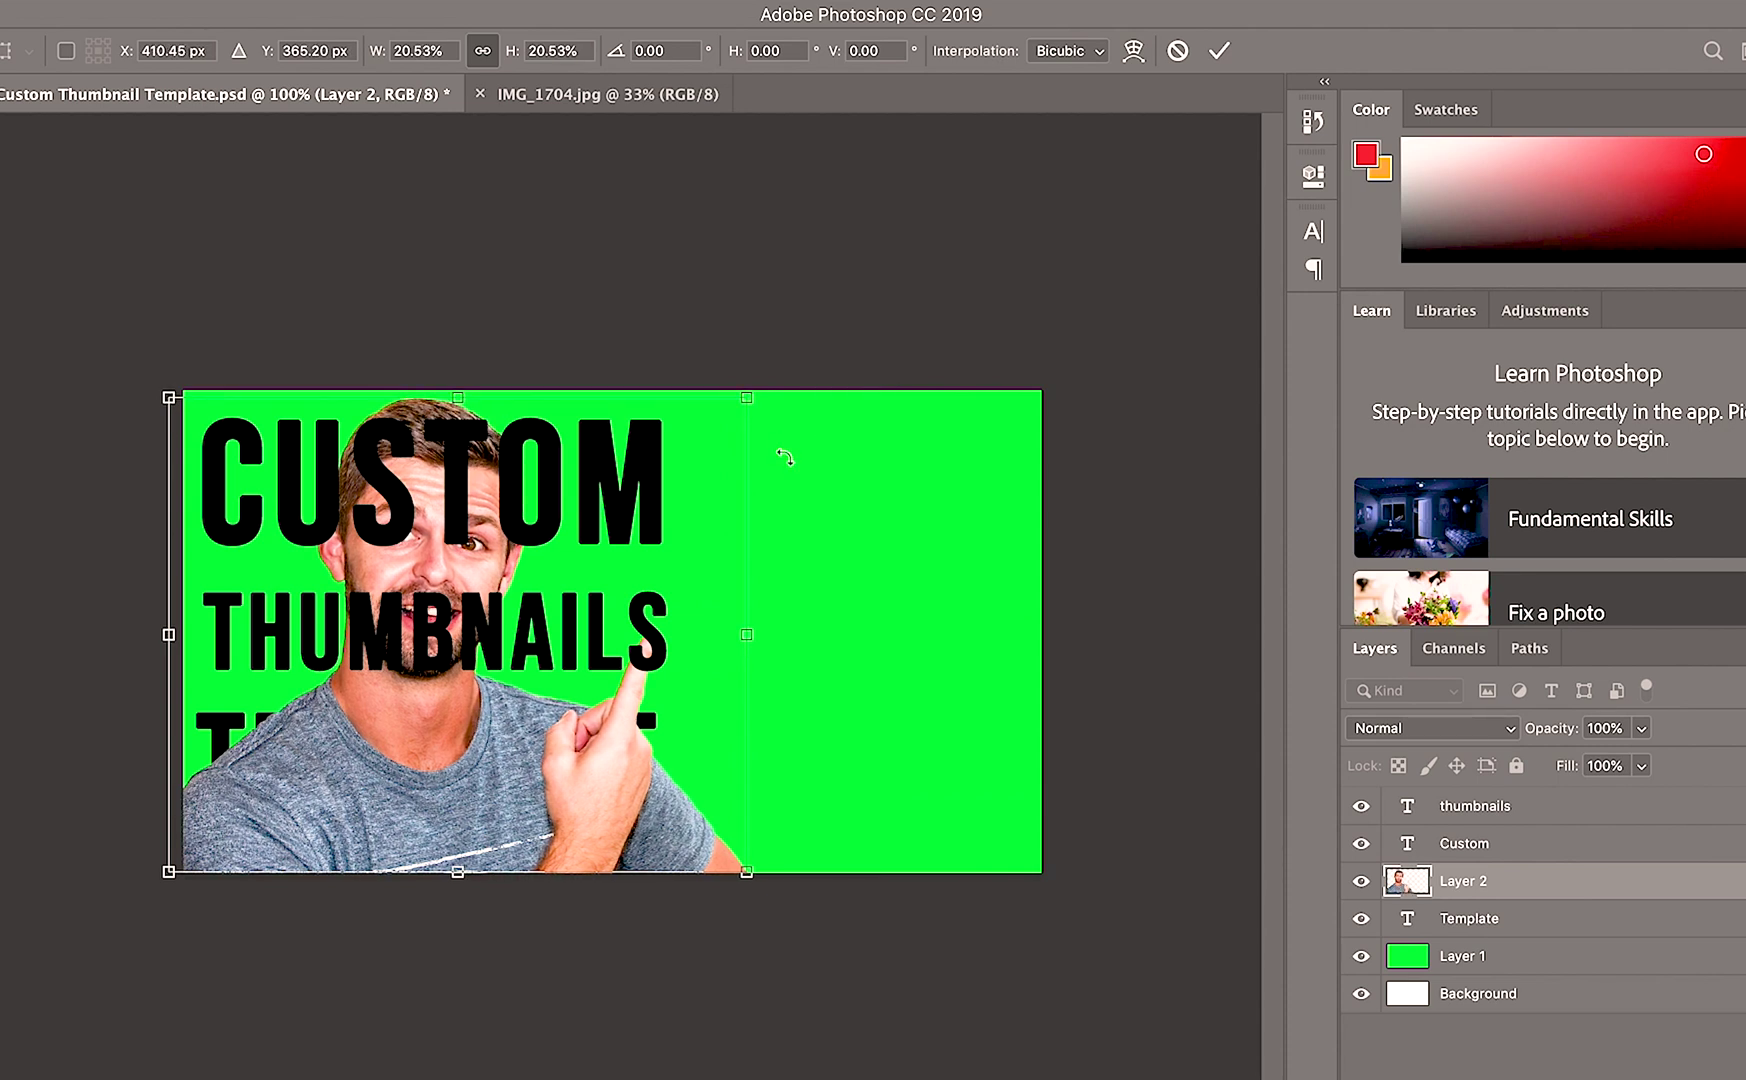
# - Move the three text lines to the right side of the canvas beside the man and delete the Template text layer
pyautogui.click(1500, 840)
pyautogui.moveTo(496, 497); pyautogui.dragTo(846, 497)
pyautogui.click(1405, 915)
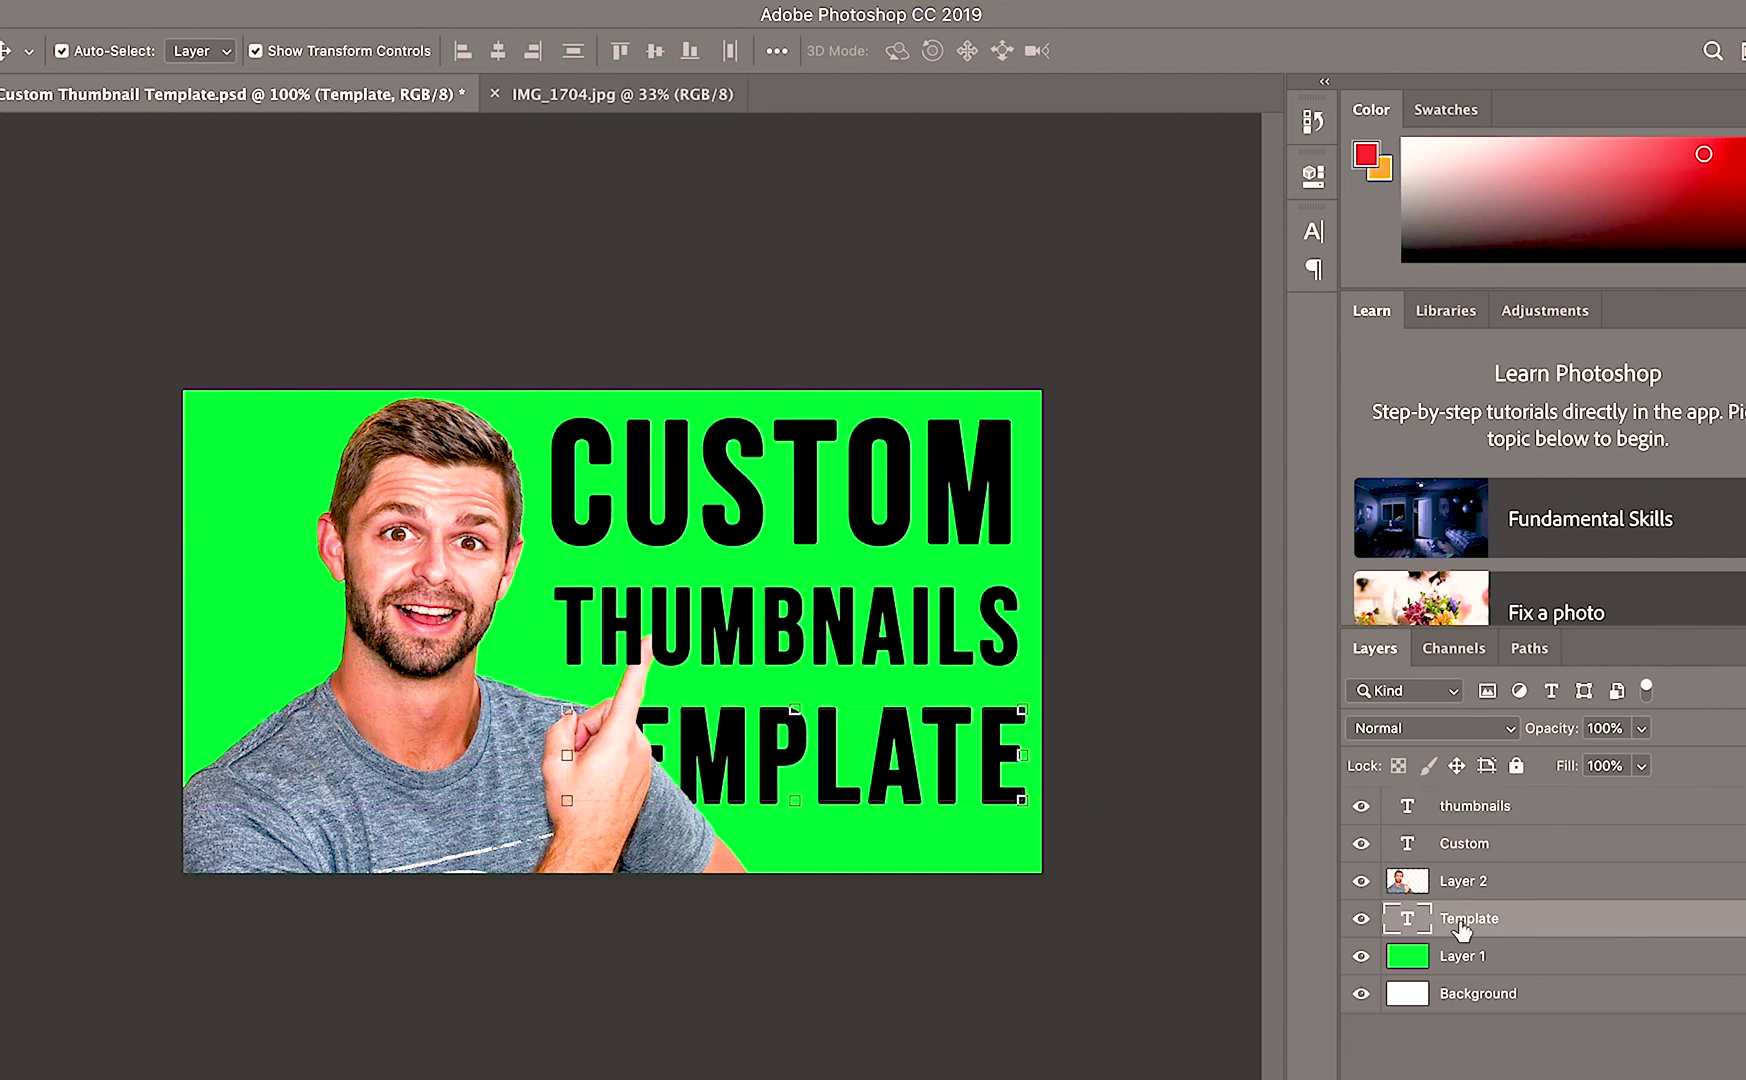
pyautogui.press('Delete')
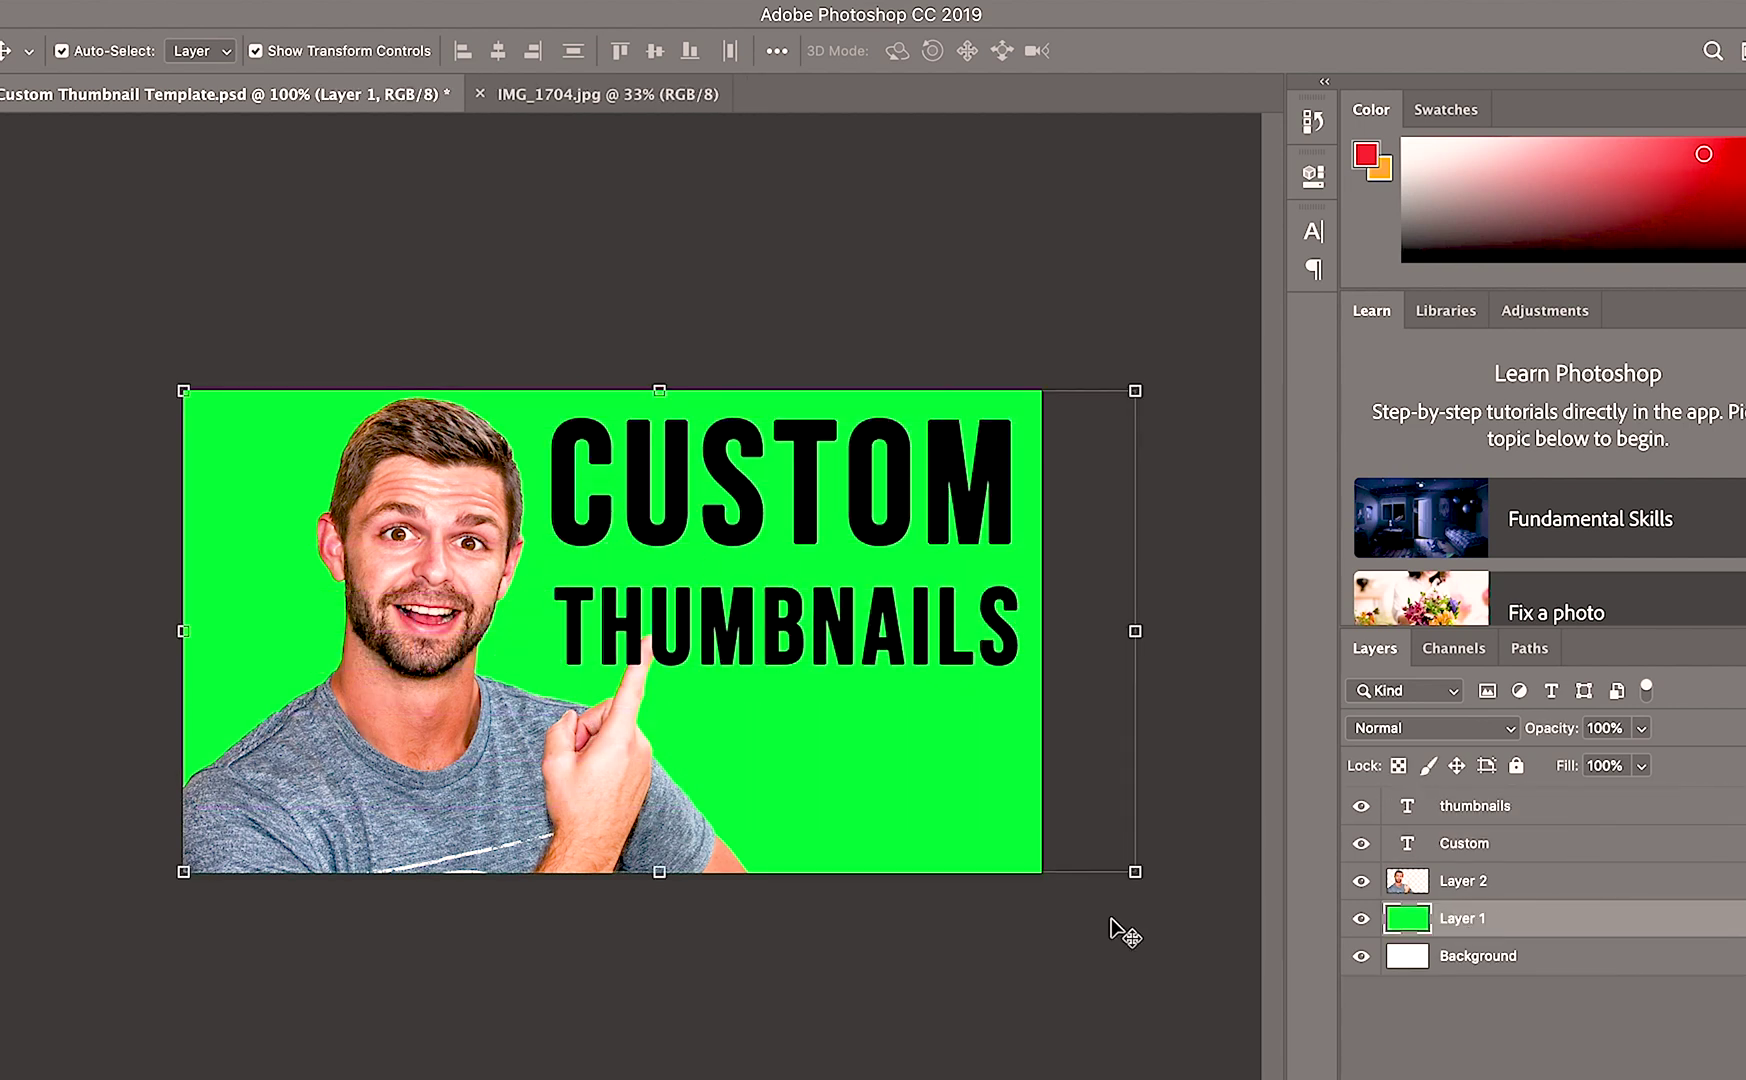
# - Apply a white Outer Glow layer style to the man's cut-out on Layer 2
pyautogui.click(1480, 883)
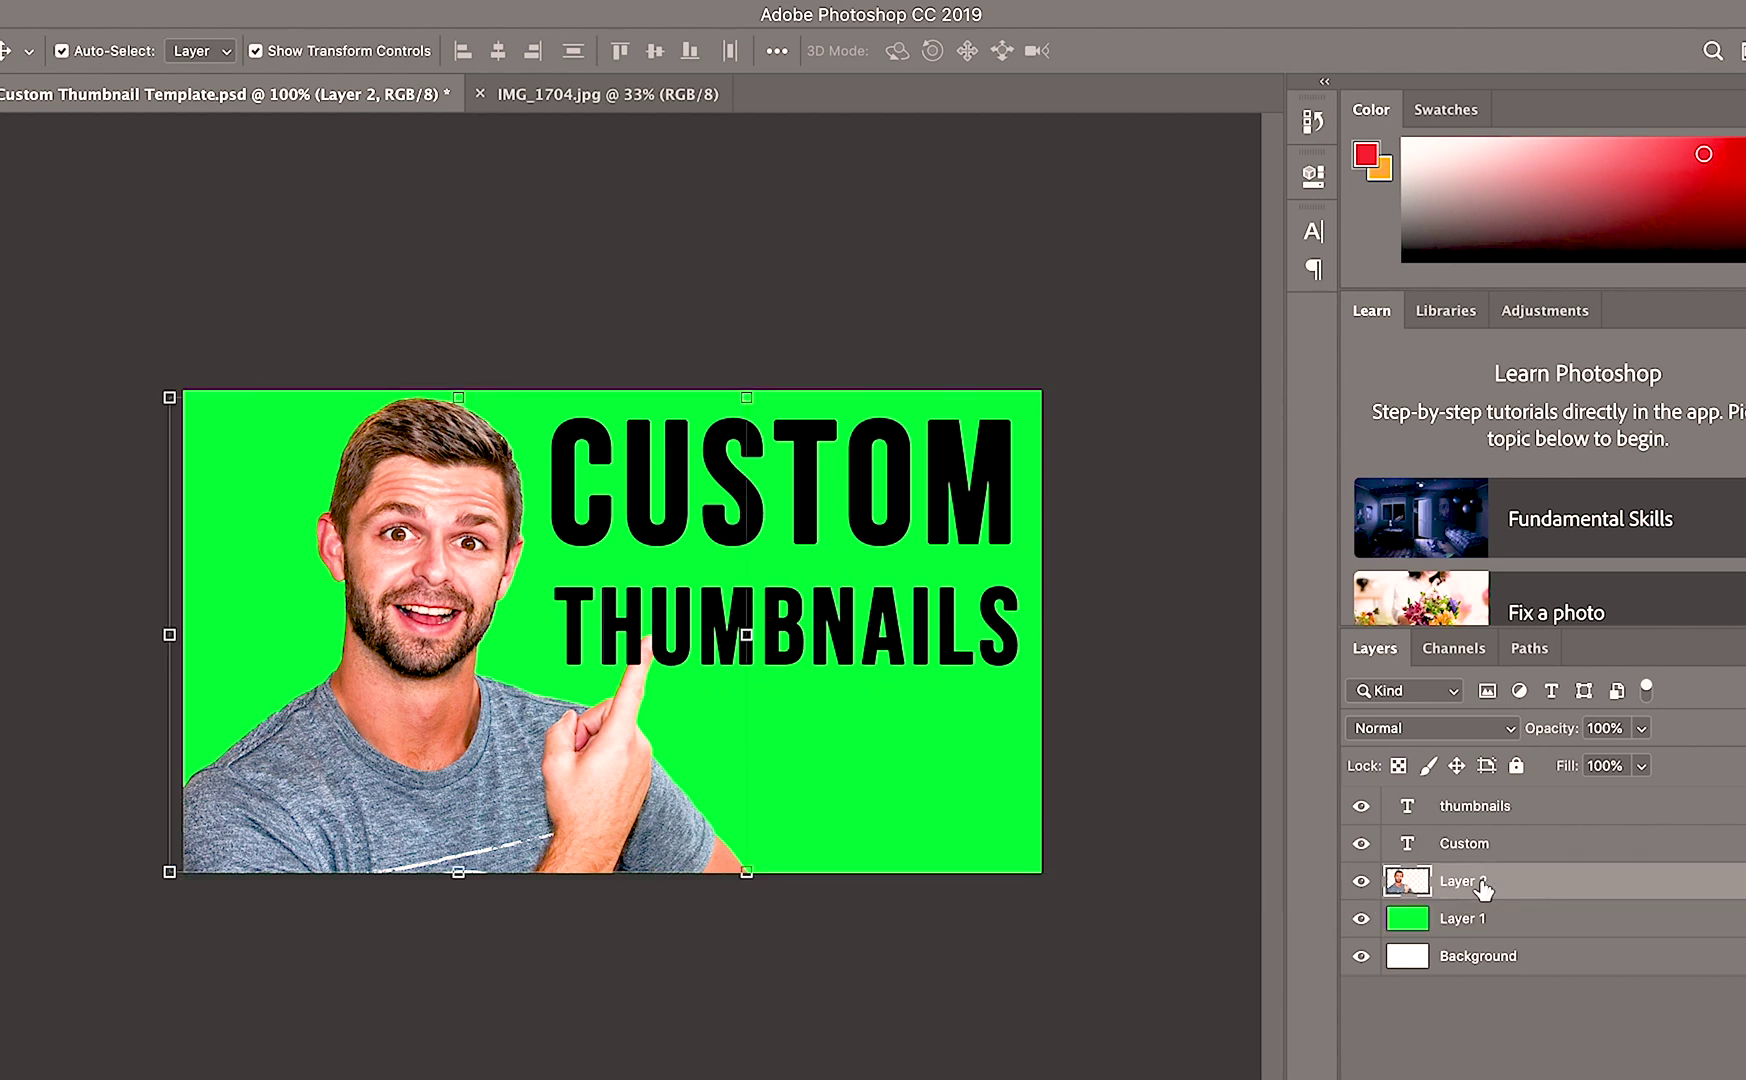
pyautogui.rightClick(1480, 887)
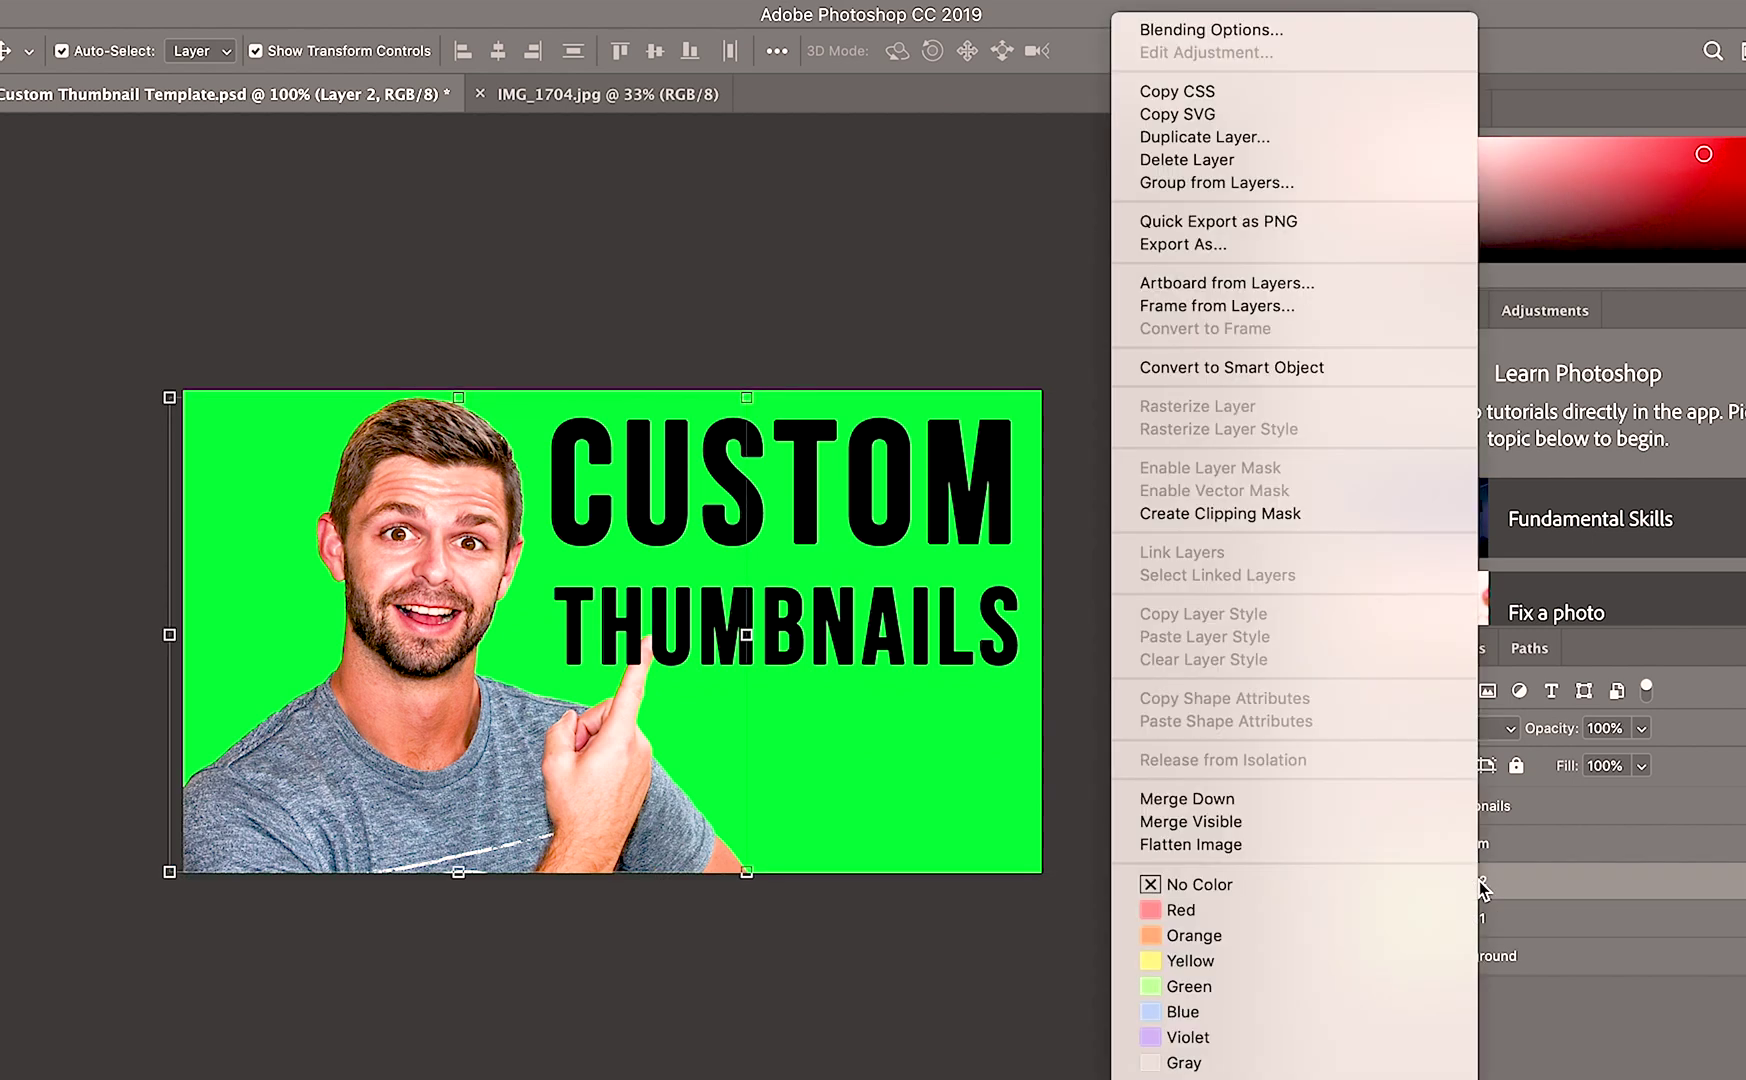
pyautogui.click(1234, 29)
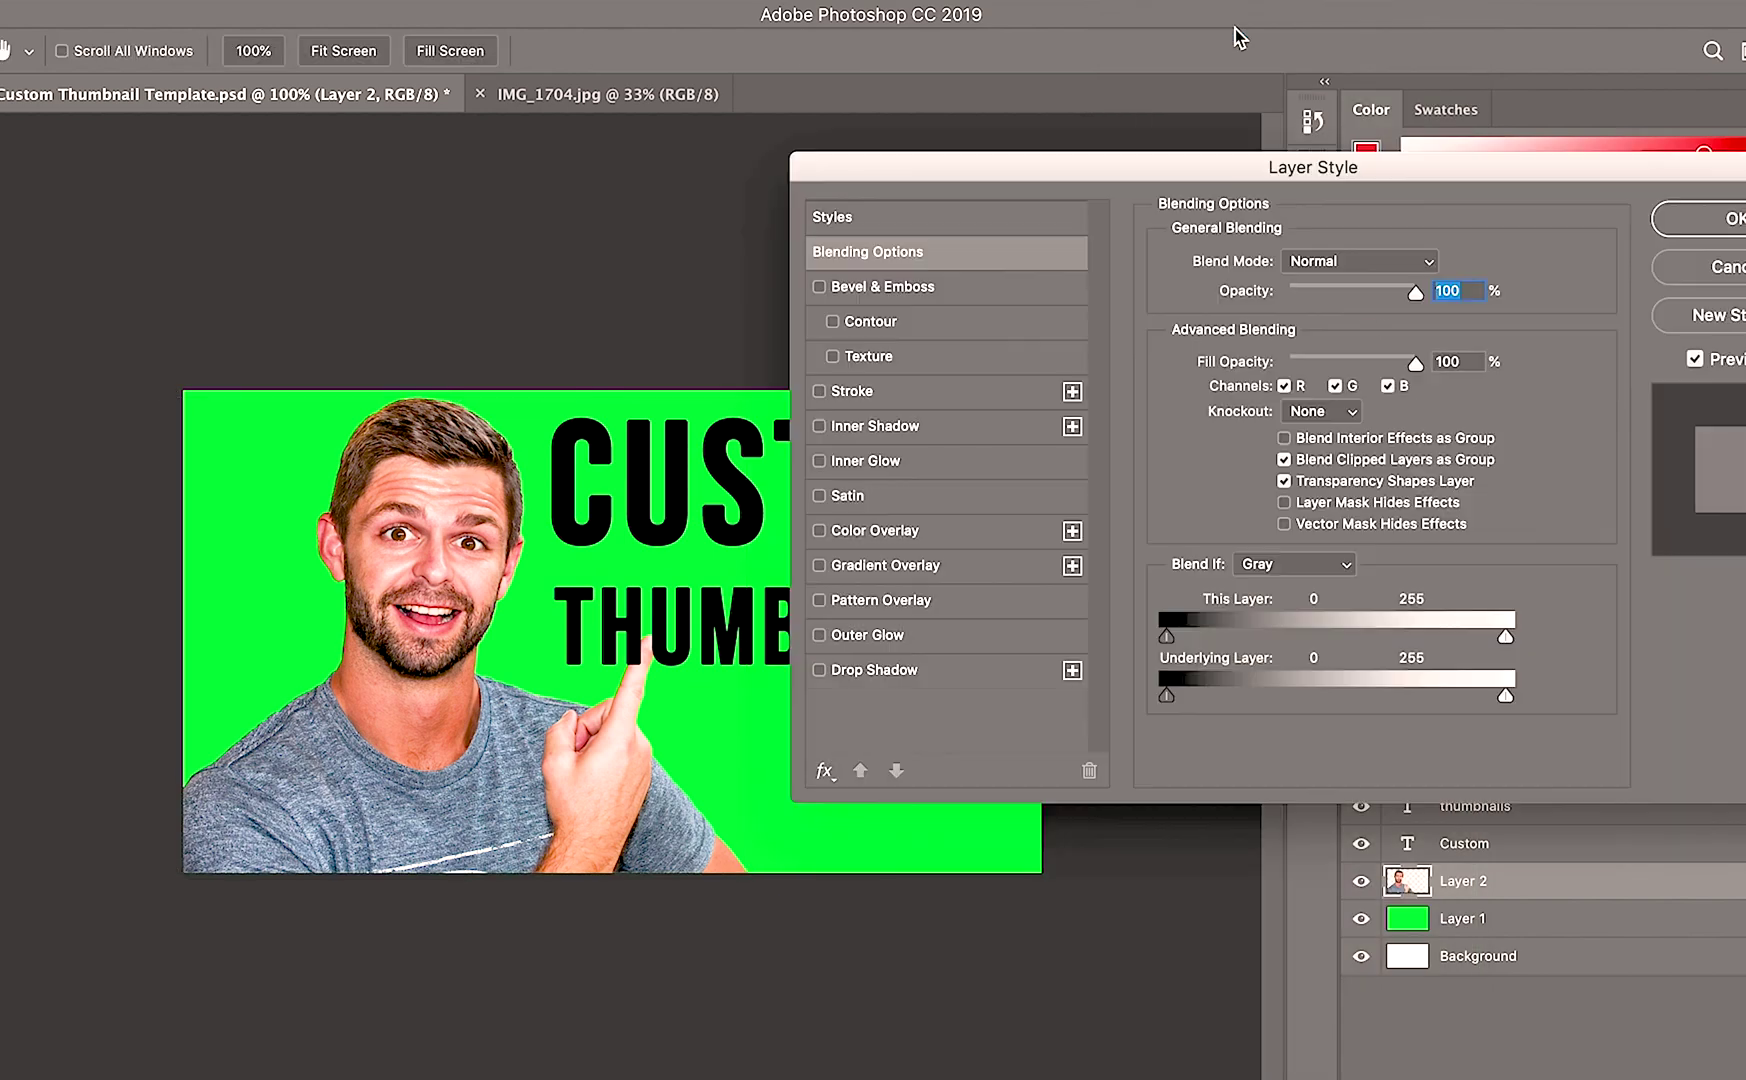
pyautogui.click(820, 636)
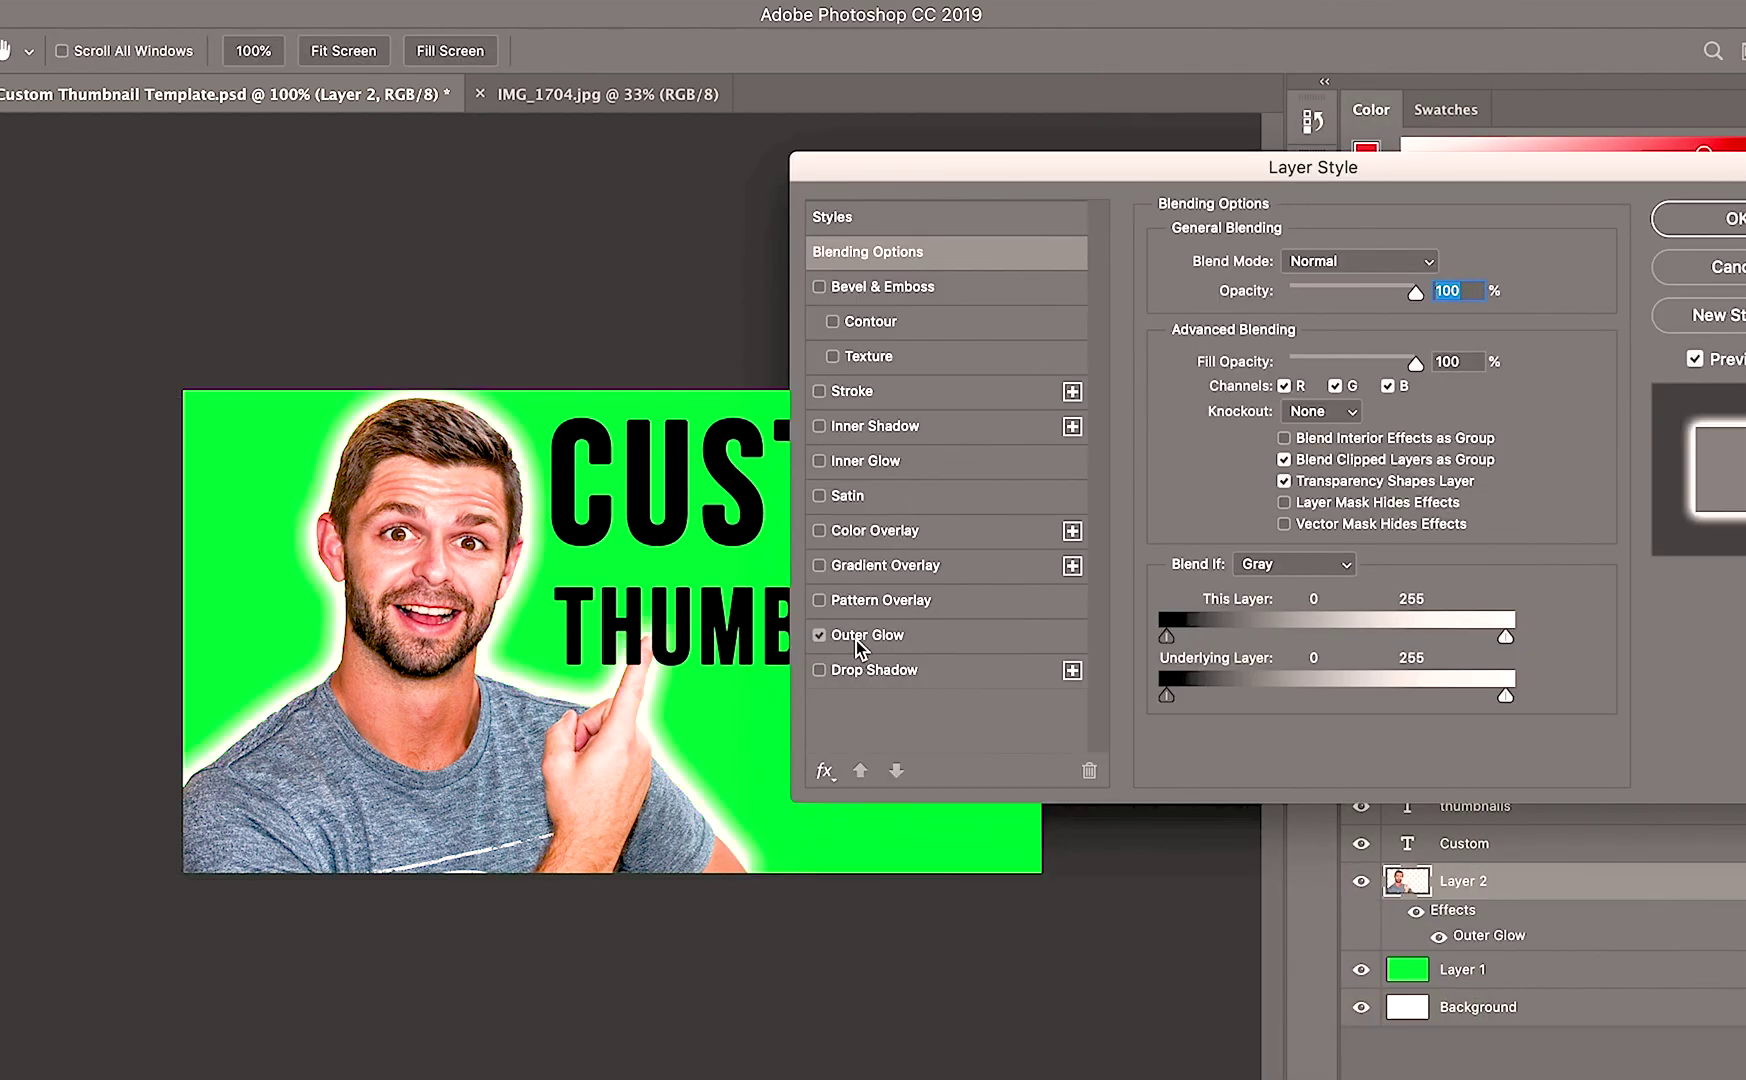
pyautogui.click(858, 638)
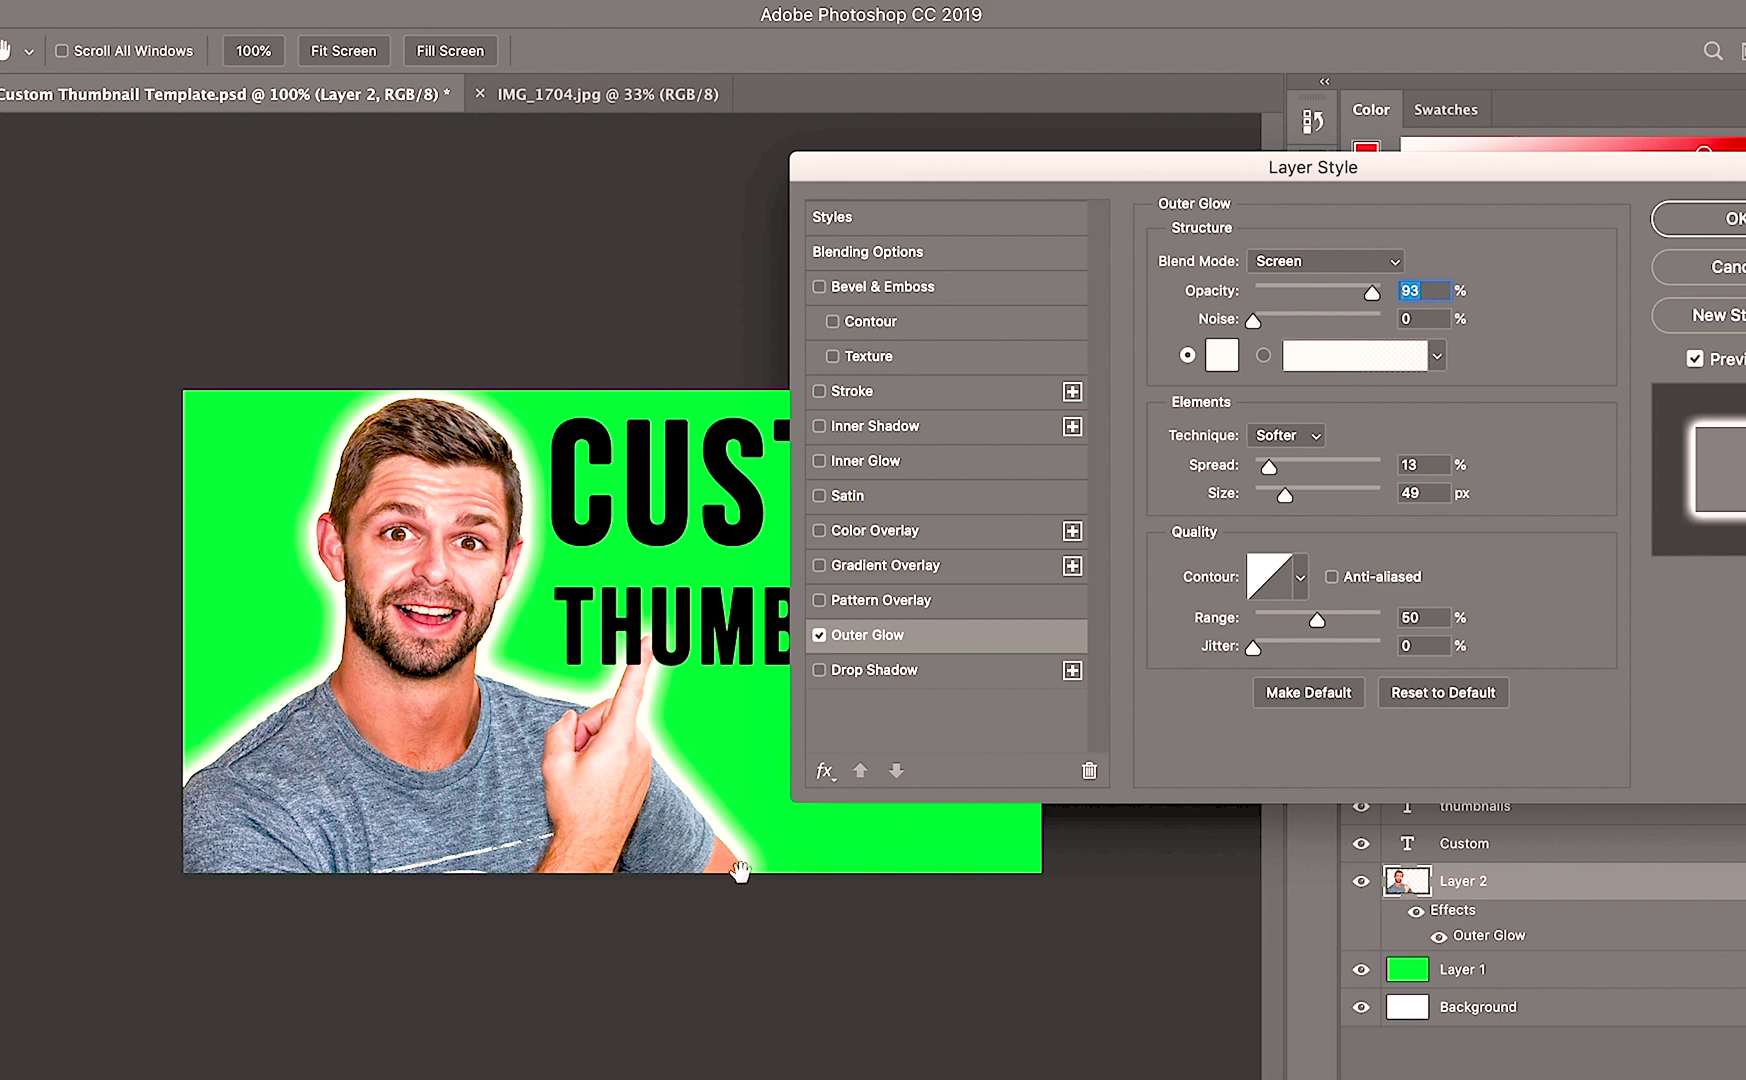
pyautogui.click(1712, 220)
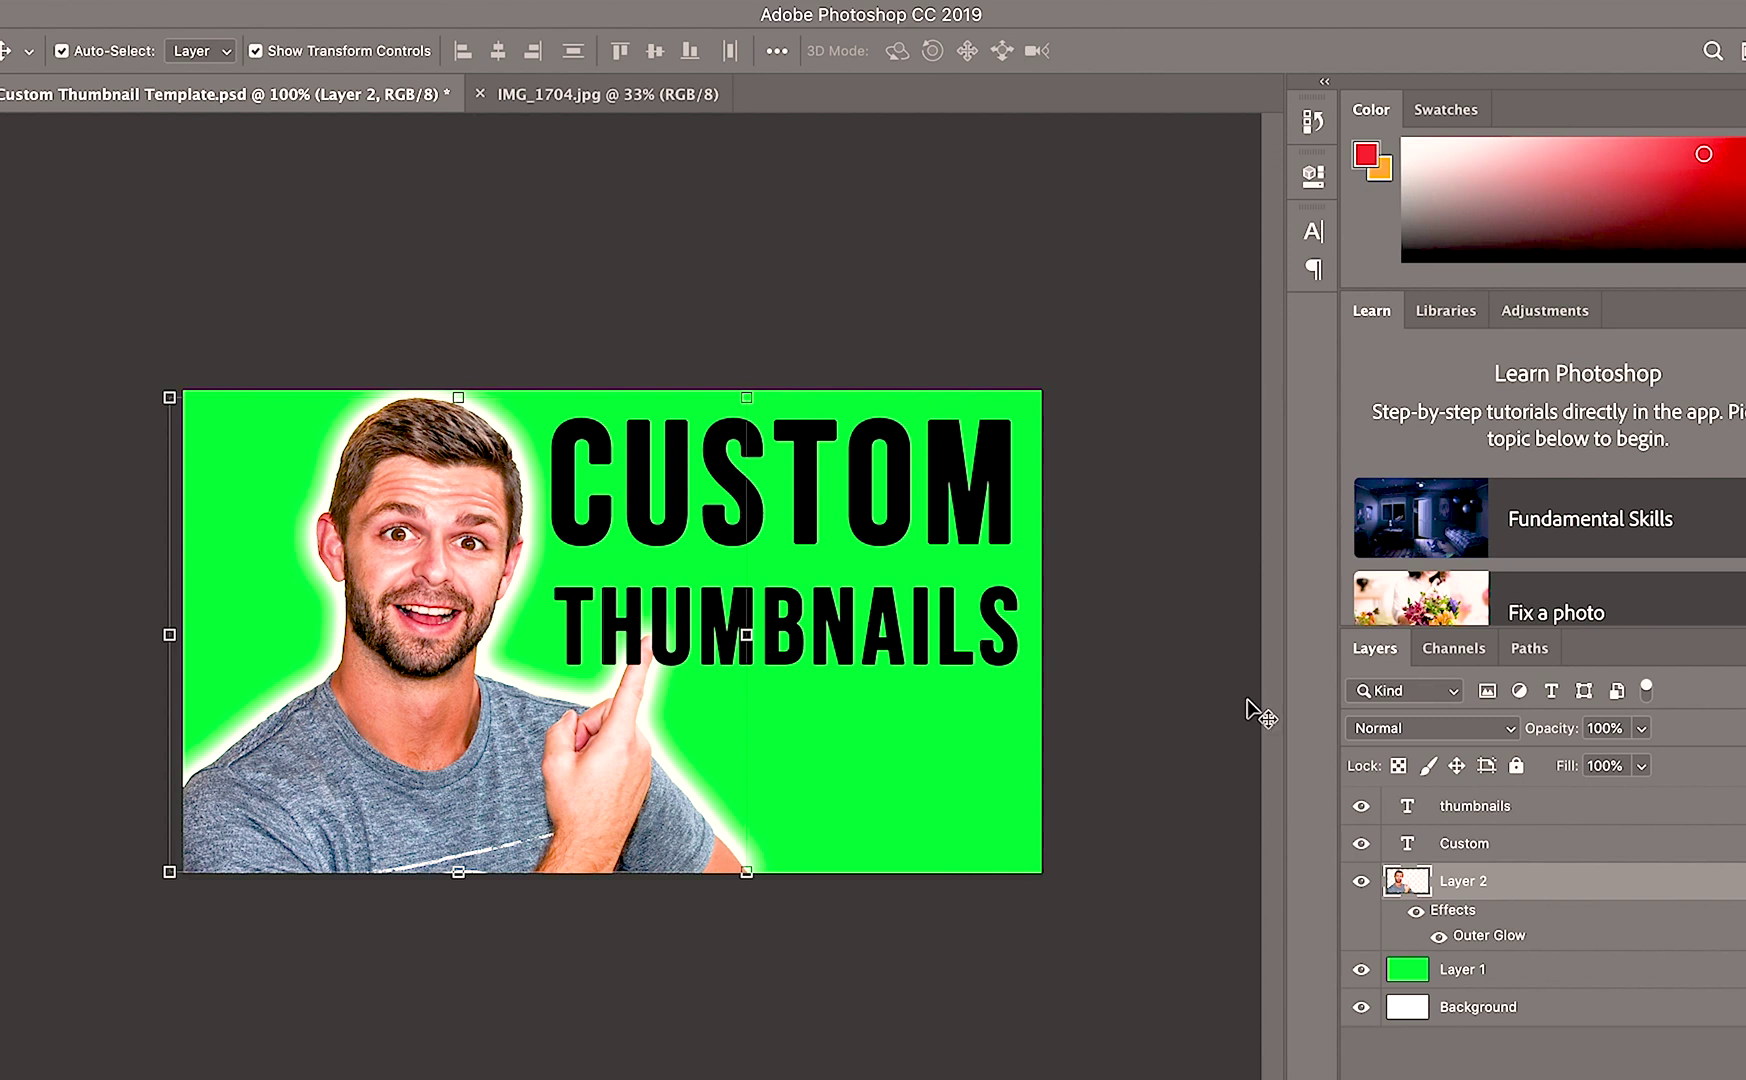
# - Move the THUMBNAILS text slightly up so it sits closer beneath the CUSTOM text
pyautogui.moveTo(827, 512); pyautogui.dragTo(827, 516)
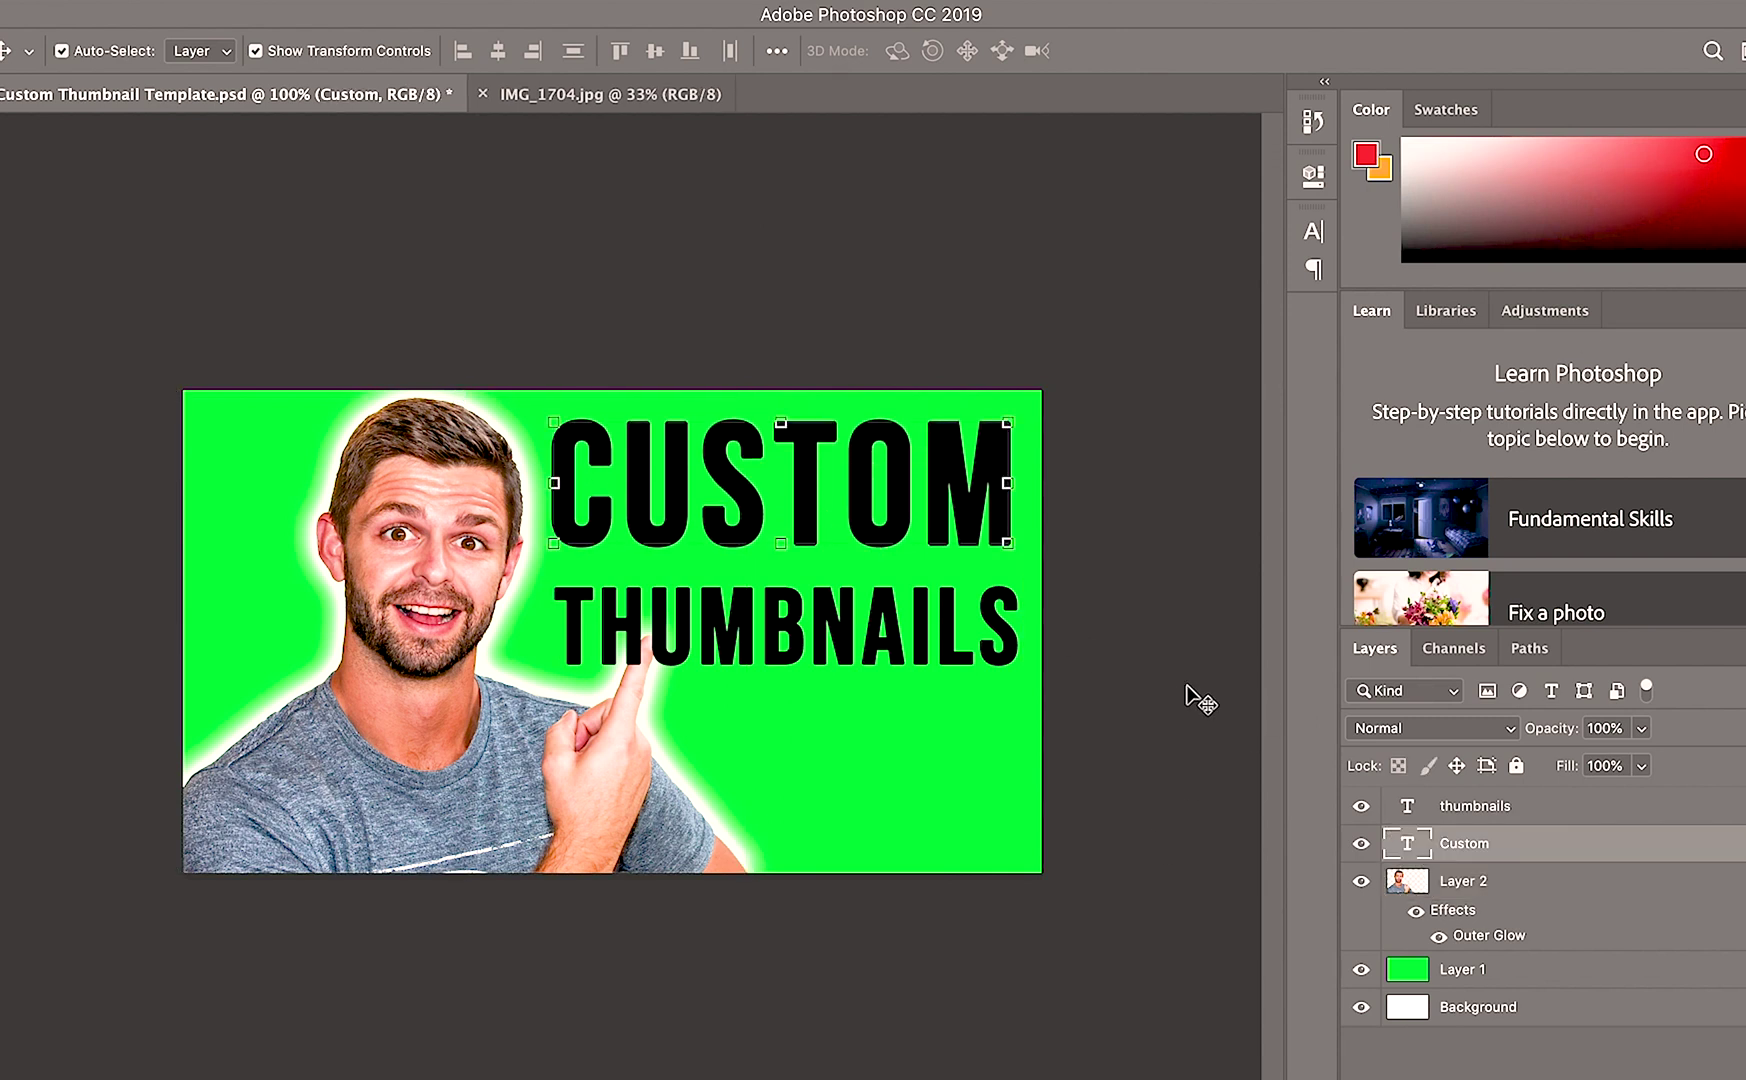
pyautogui.click(1453, 815)
pyautogui.moveTo(826, 624); pyautogui.dragTo(832, 611)
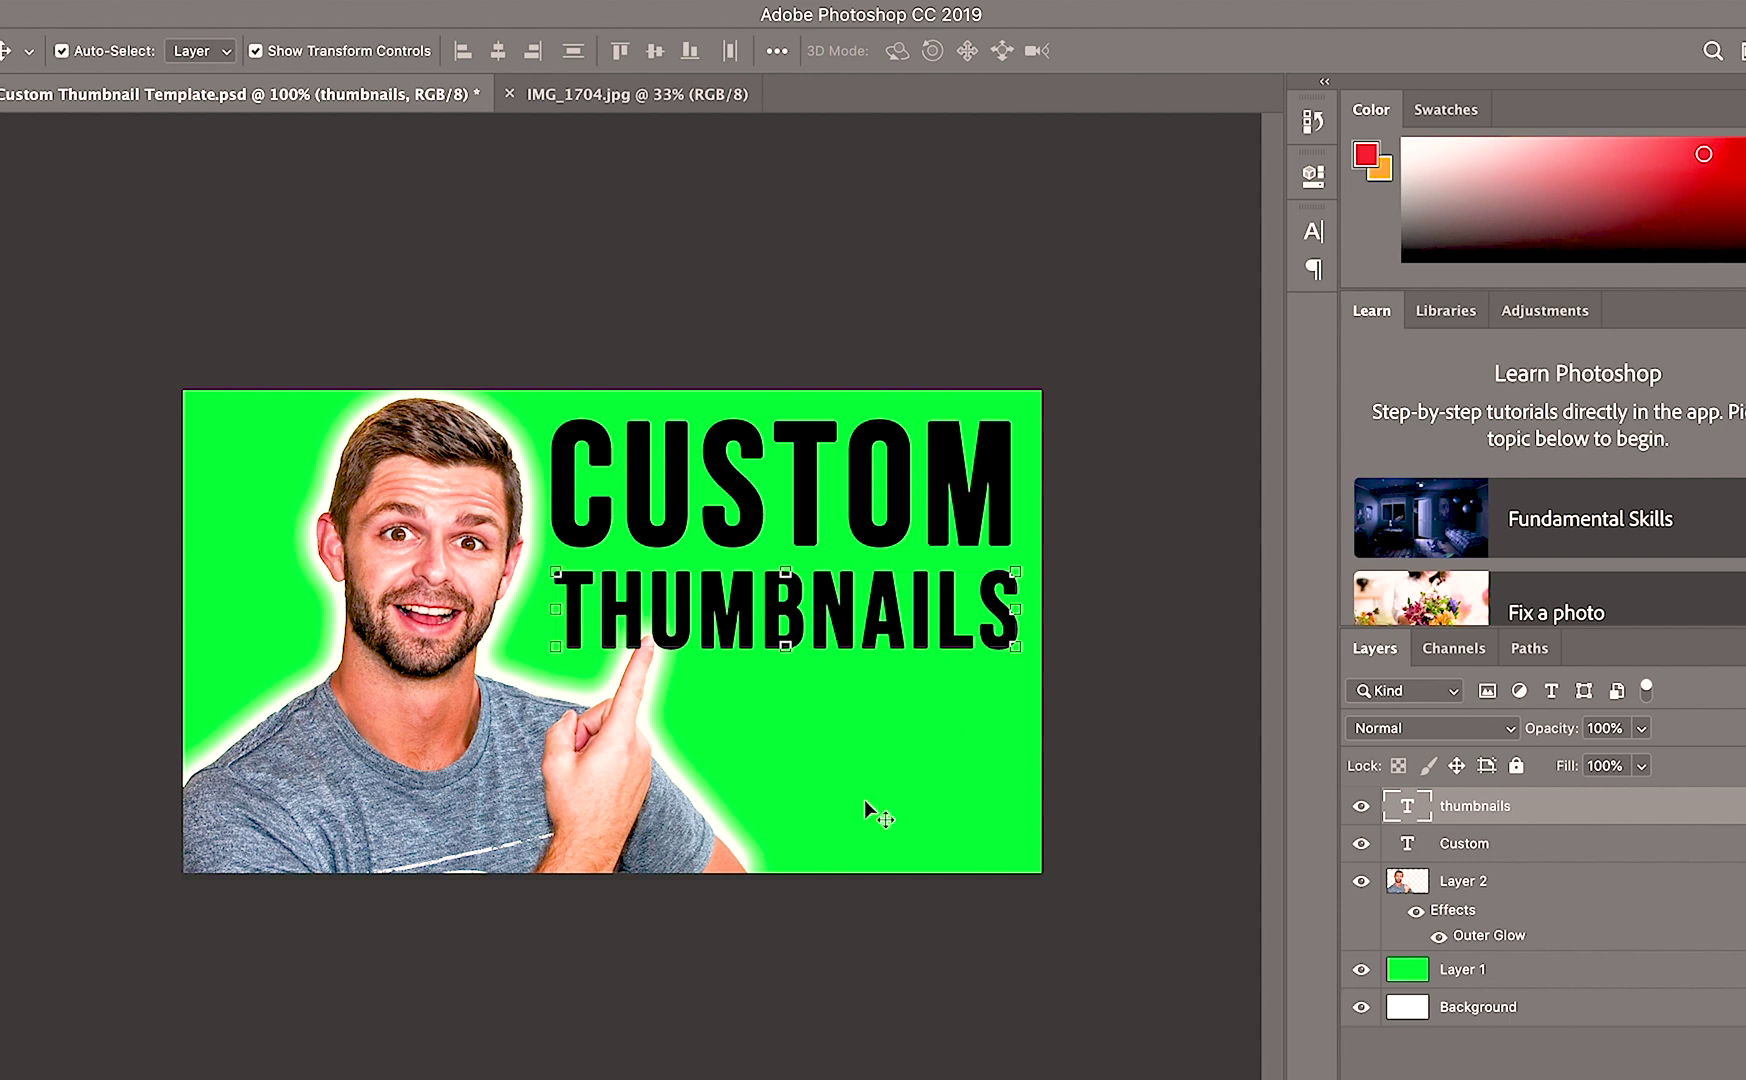
# - Export the thumbnail as a 1280 × 720 px JPG at 100% quality, named Custom Thumbnail.jpg, in the Lesson 3 folder
pyautogui.click(165, 2)
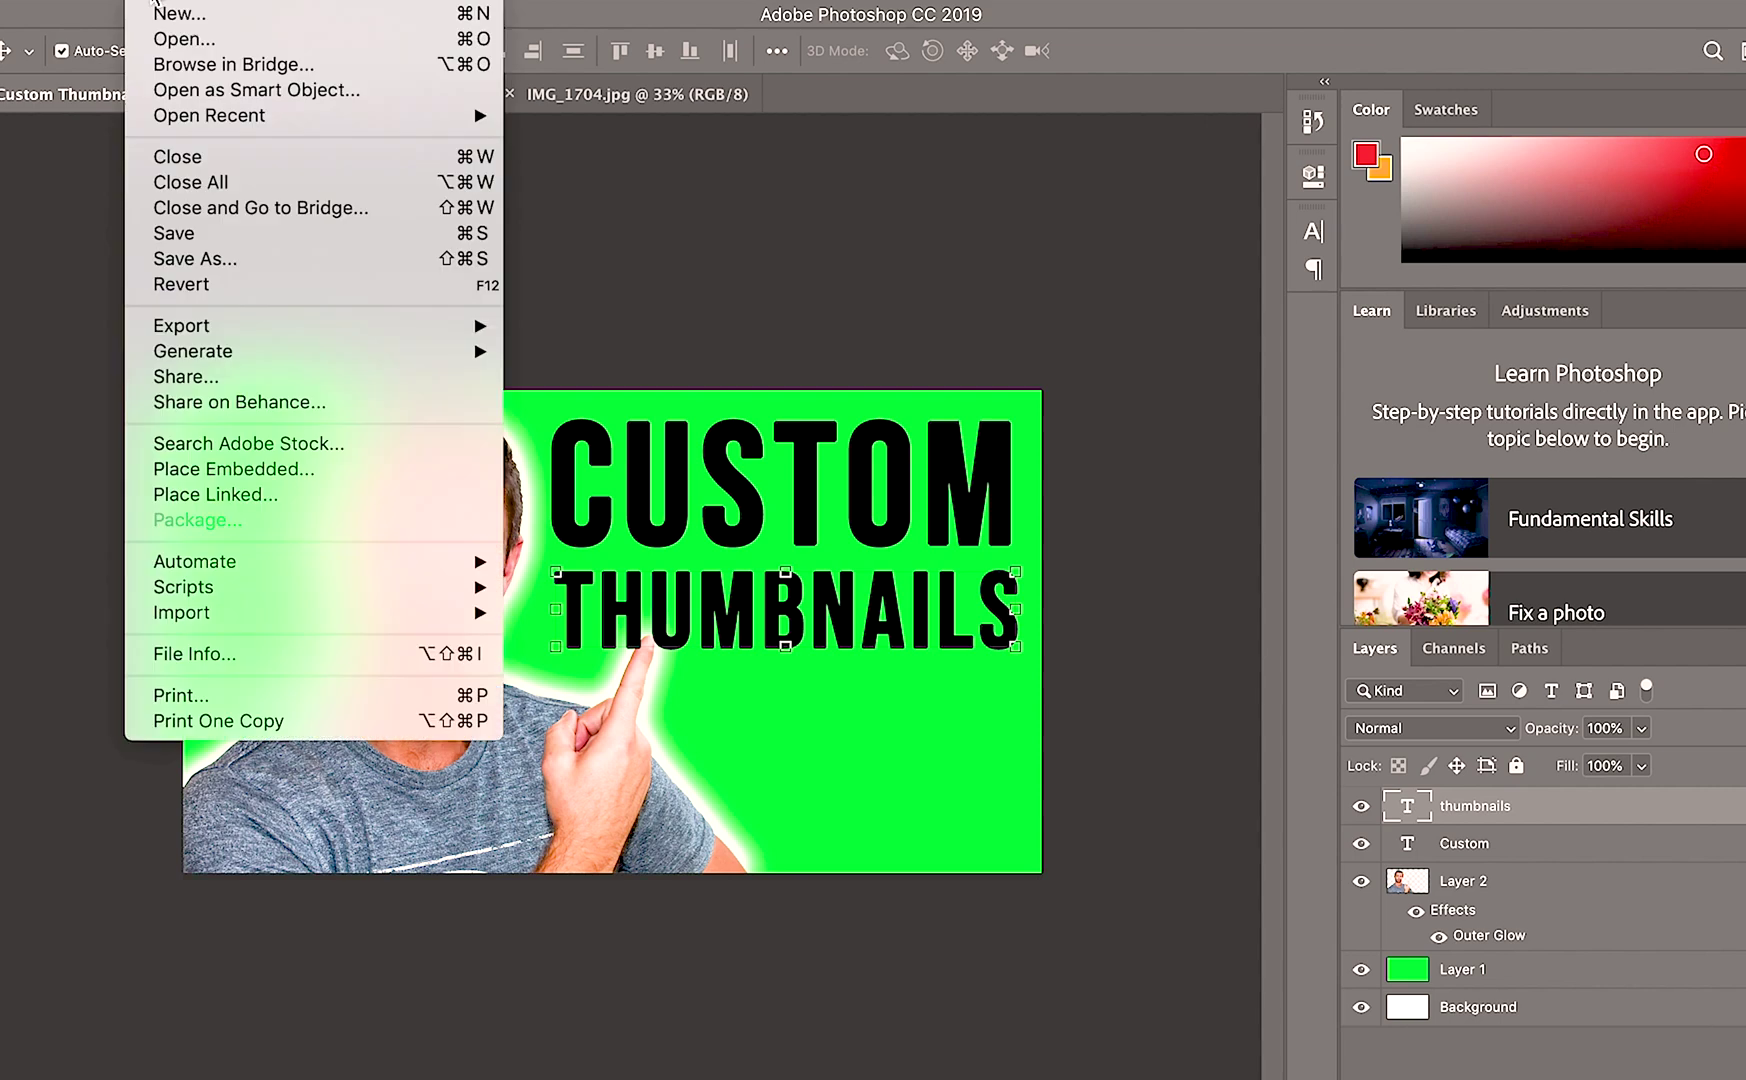
pyautogui.moveTo(209, 337)
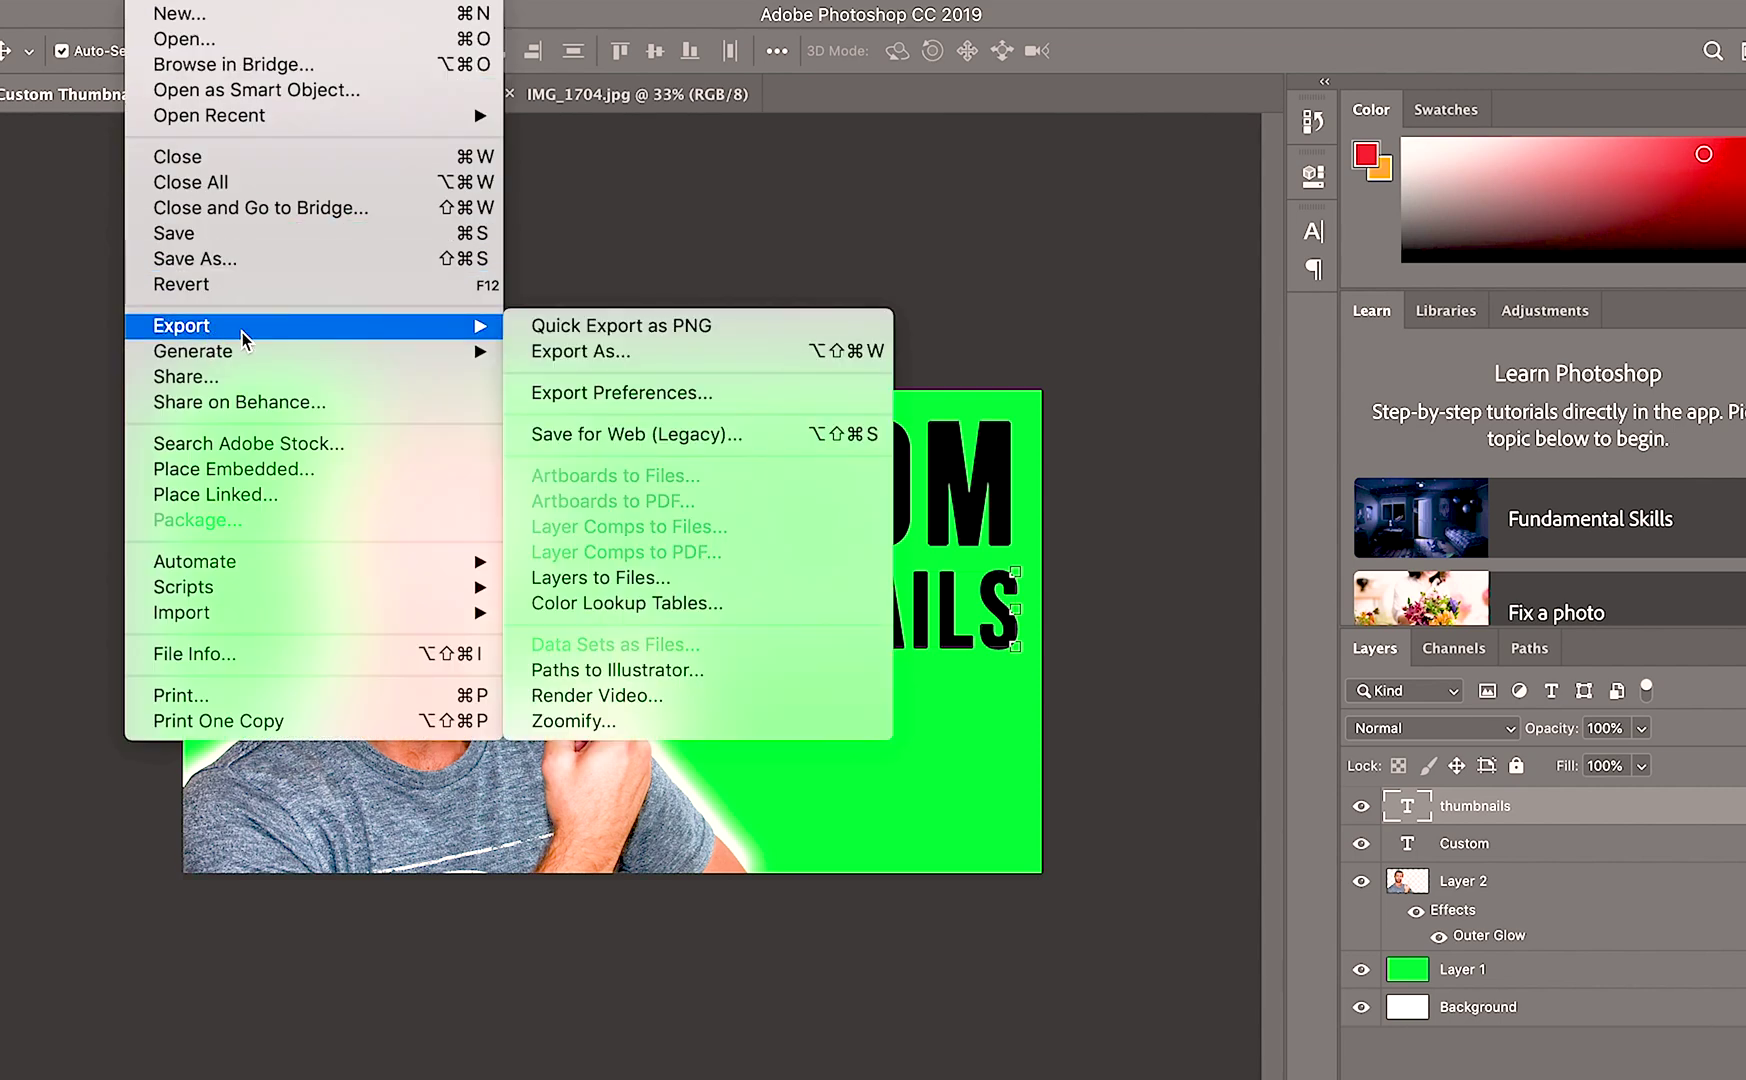
pyautogui.click(615, 350)
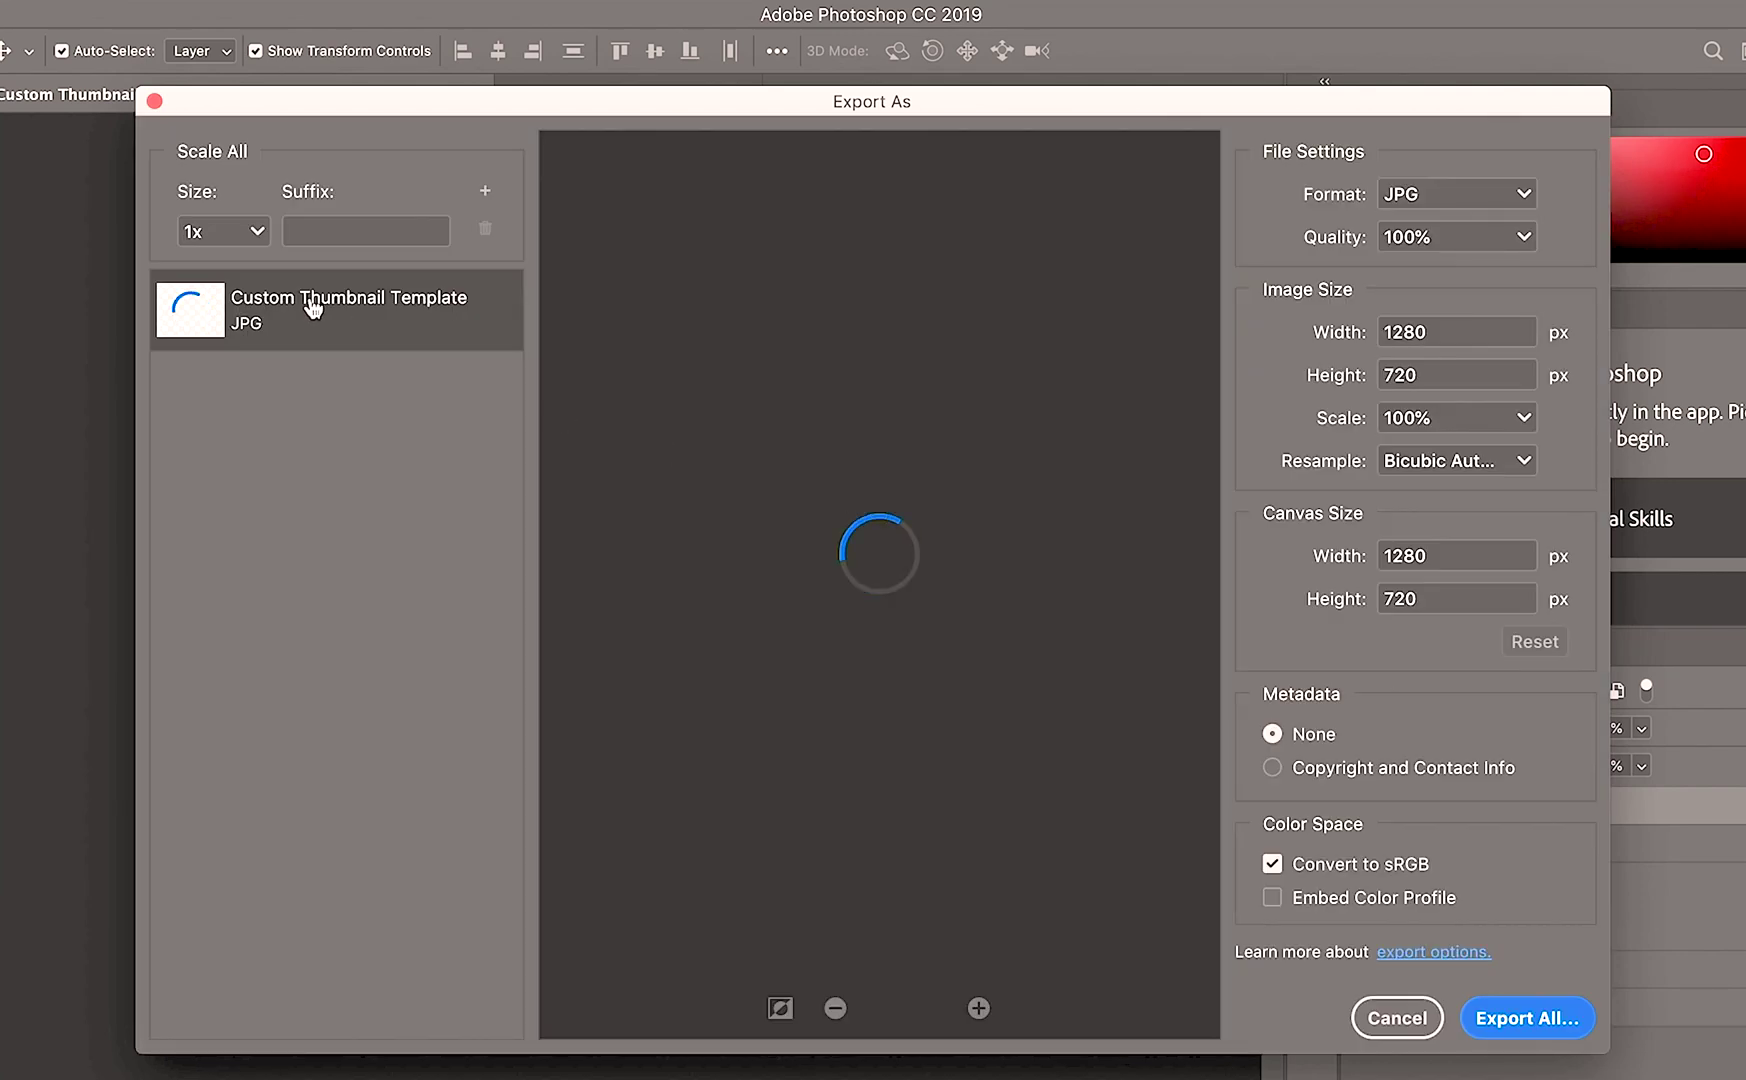
pyautogui.click(1537, 1020)
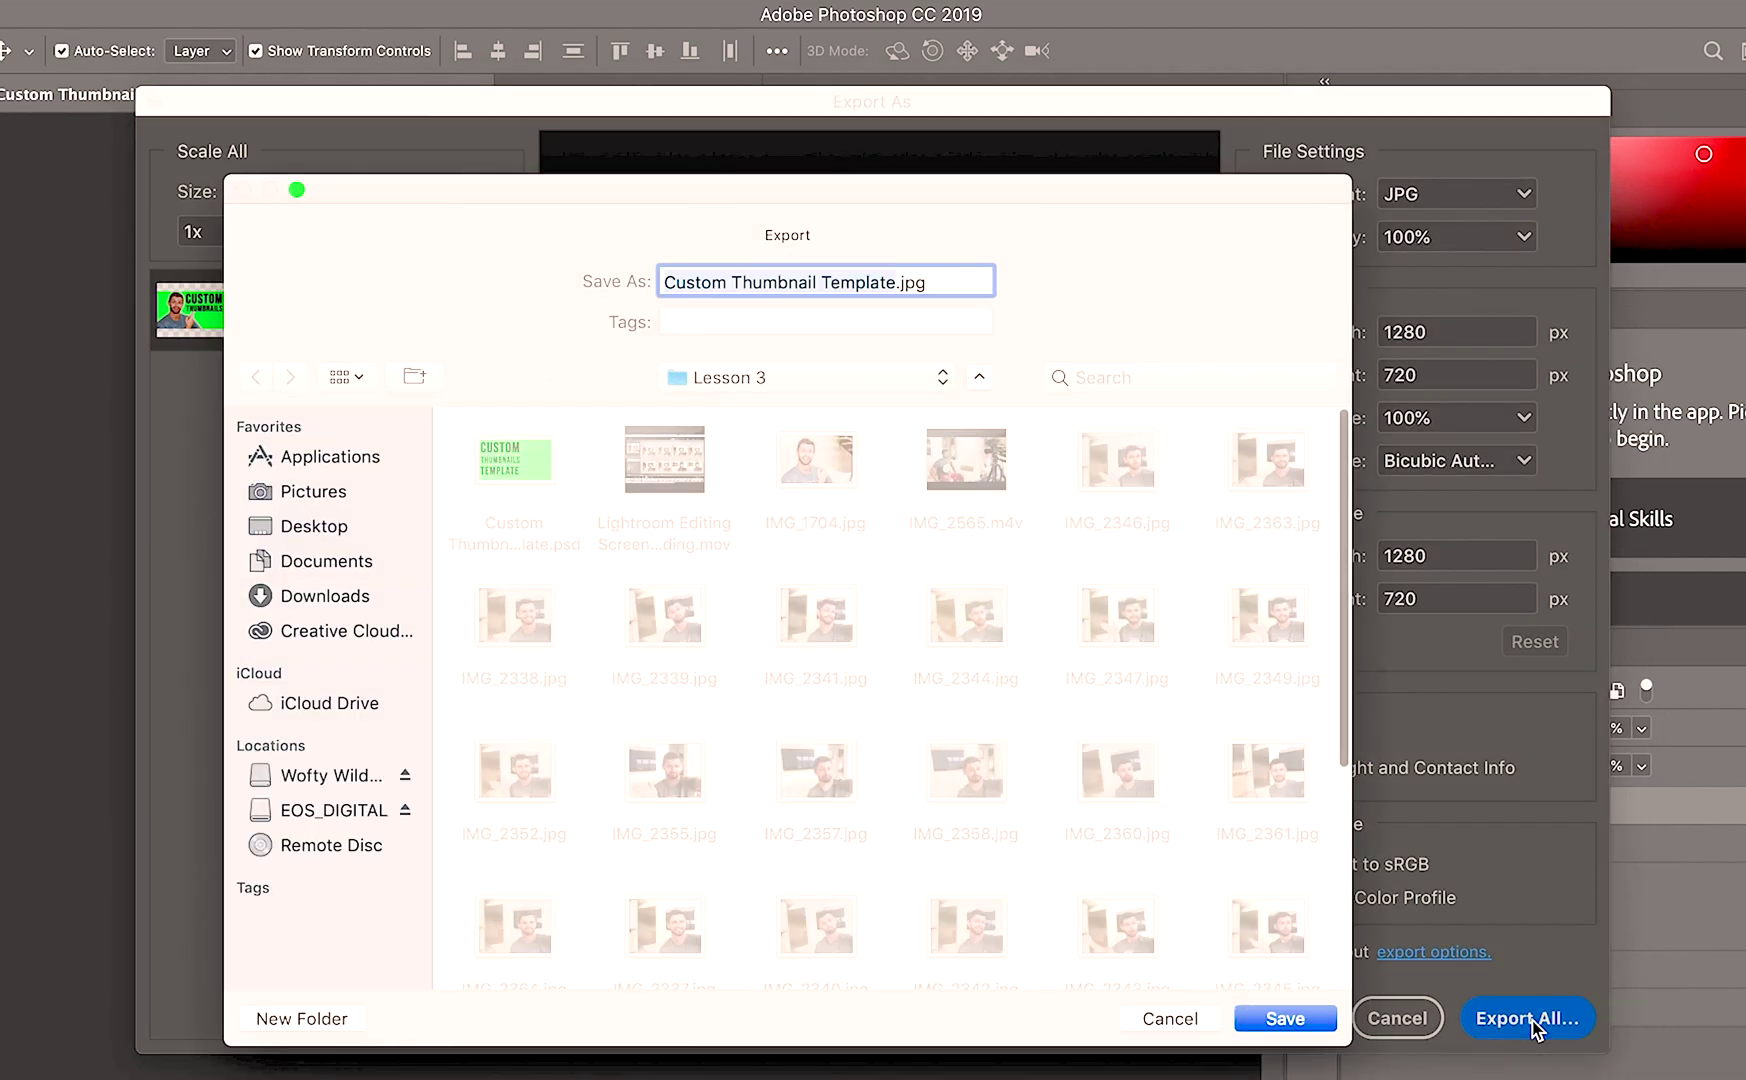
pyautogui.click(893, 277)
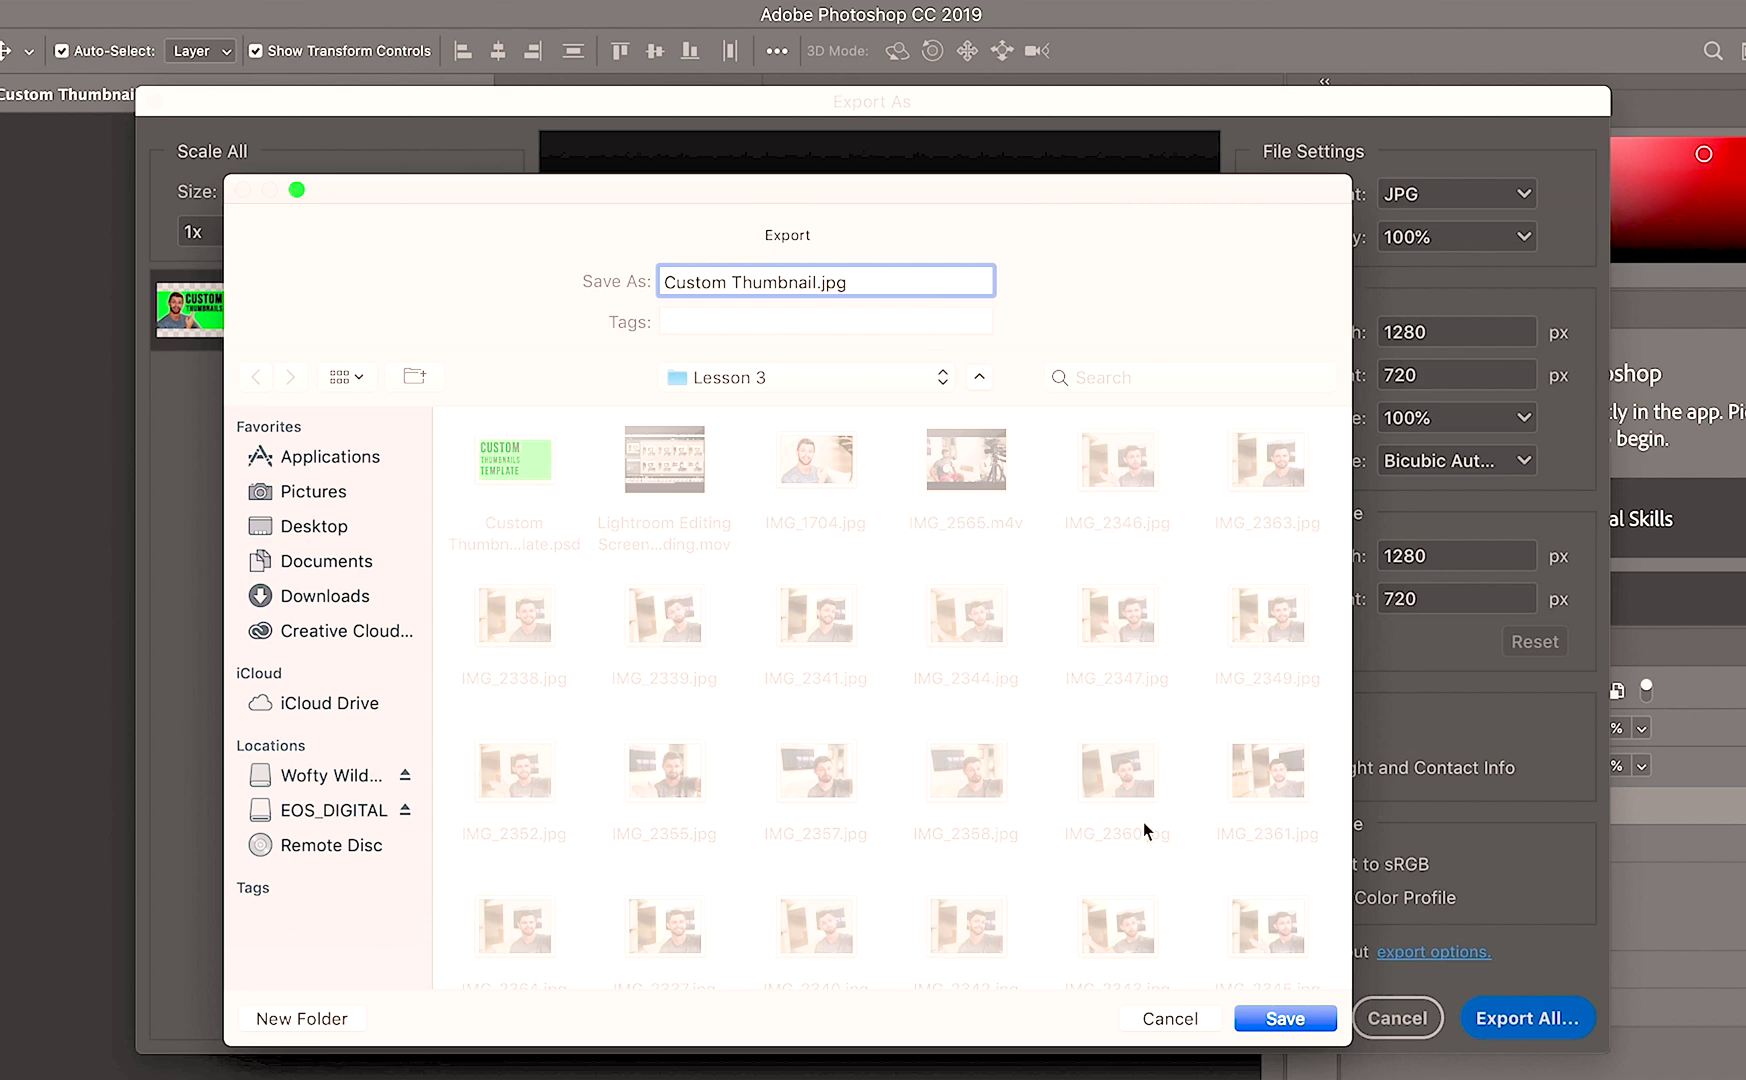
pyautogui.click(1305, 1027)
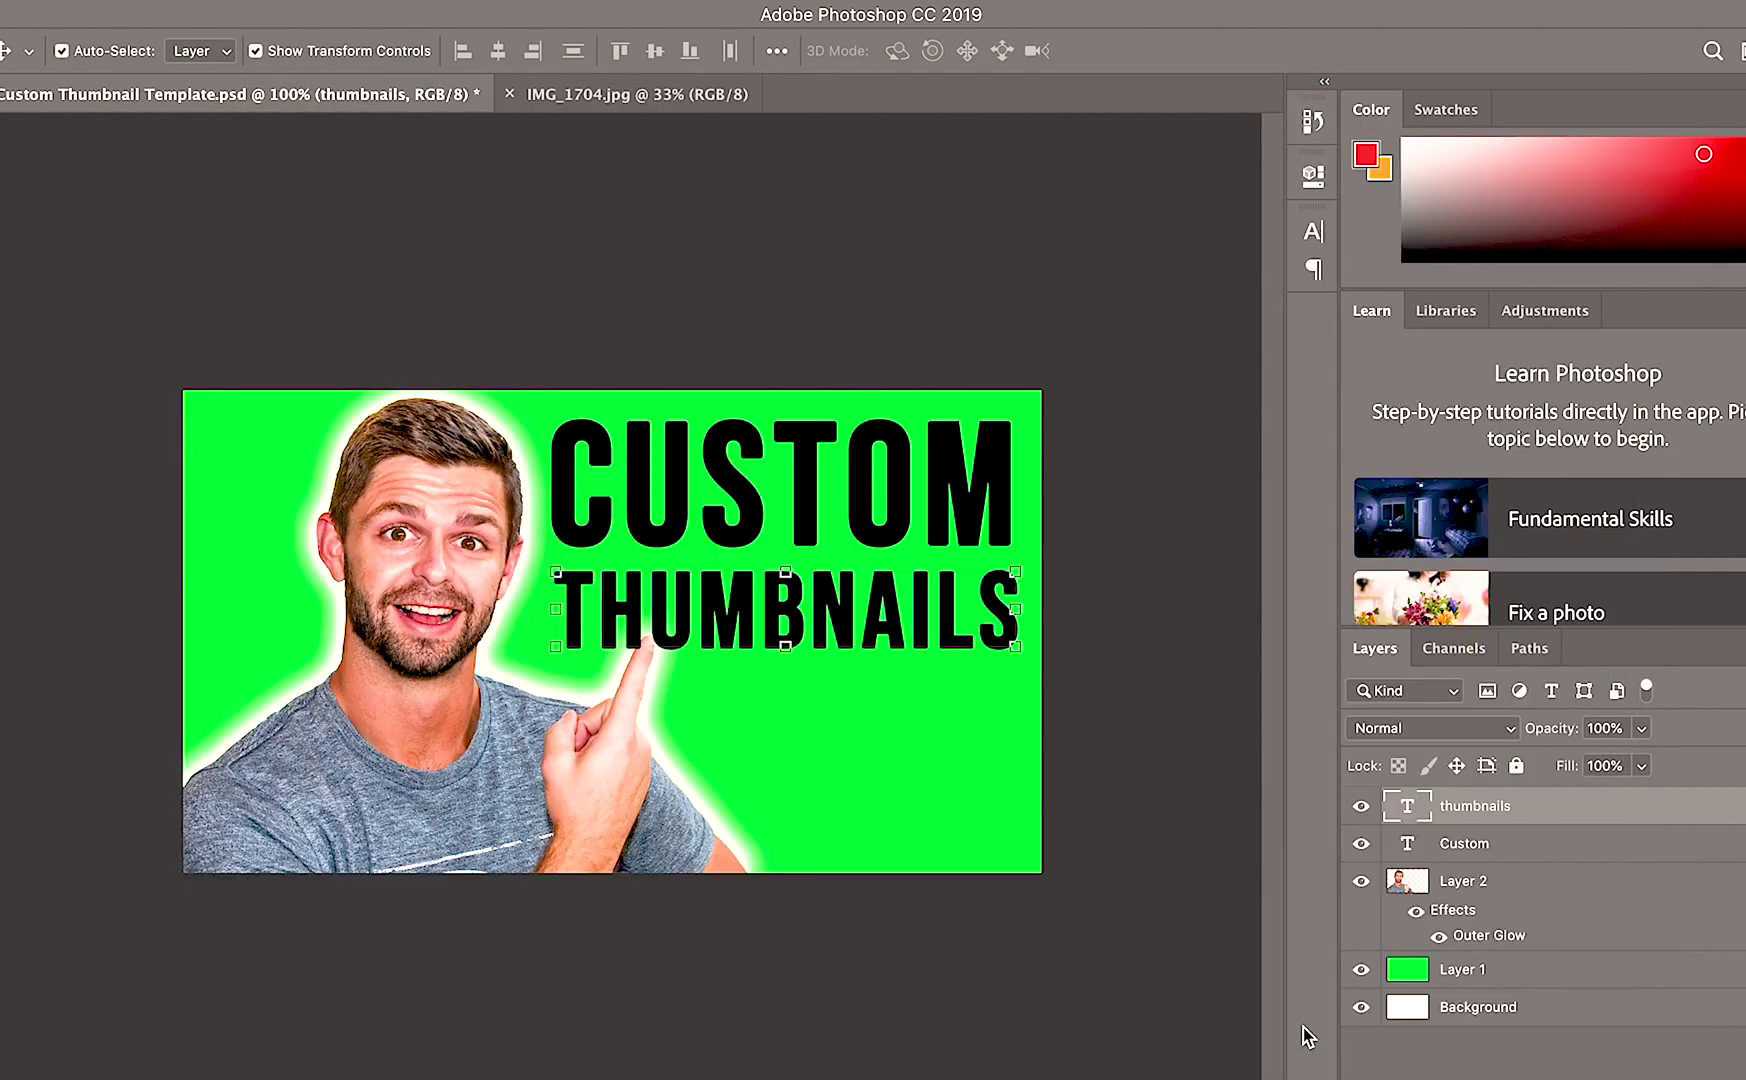
# - Fill the green background on Layer 1 with the red foreground color using the Paint Bucket
pyautogui.click(1453, 972)
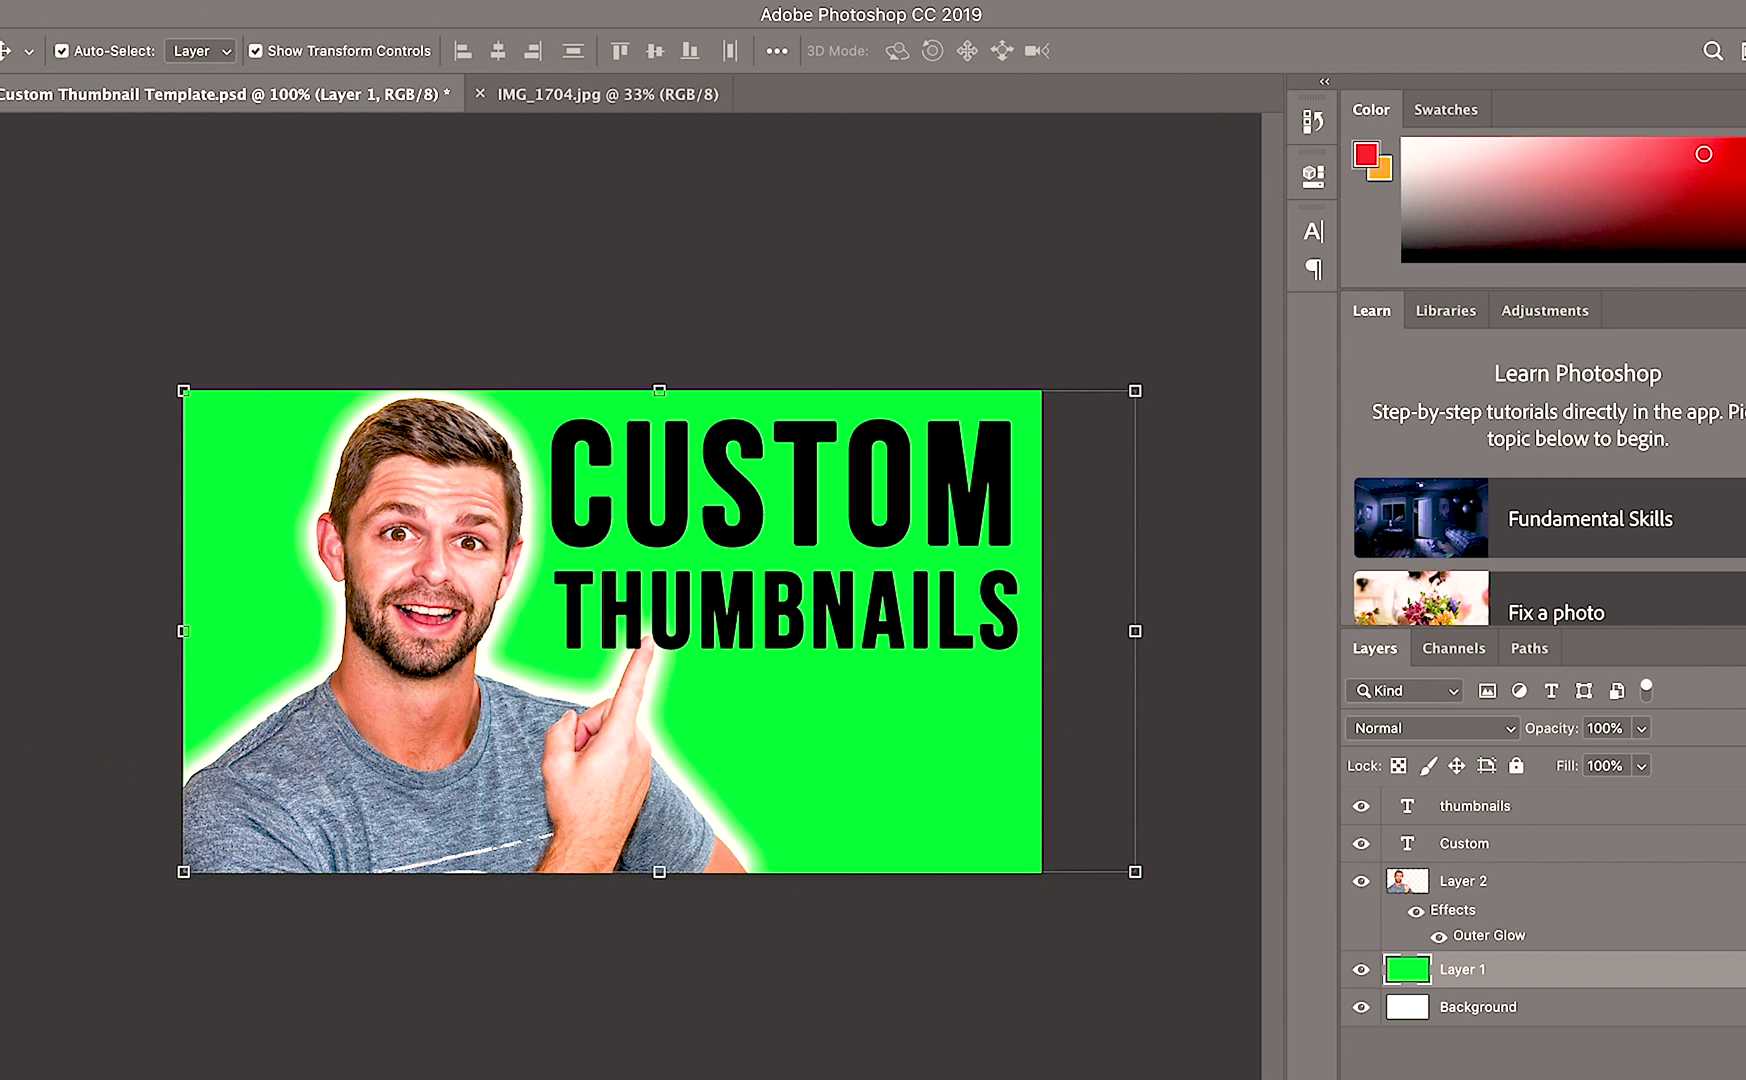
pyautogui.press('g')
pyautogui.click(860, 786)
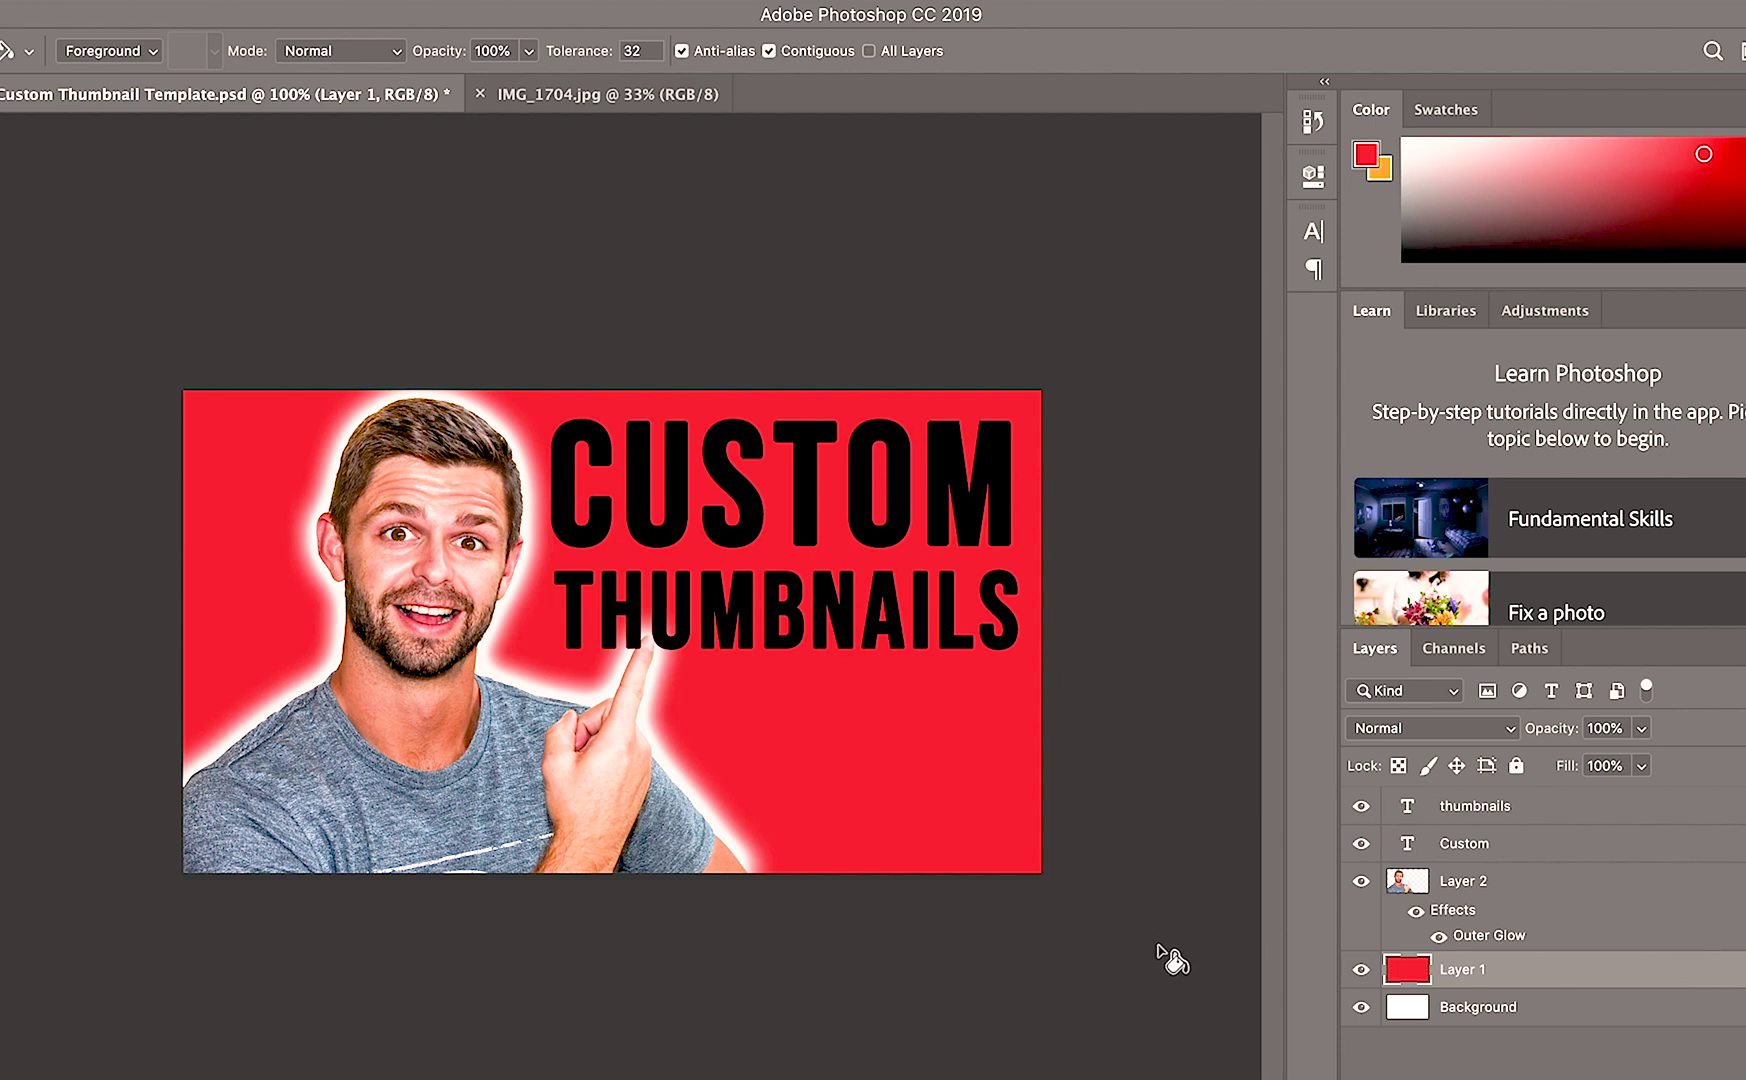
# - Set the foreground color to blue #2f49e6 and fill the Layer 1 background with it
pyautogui.click(1366, 154)
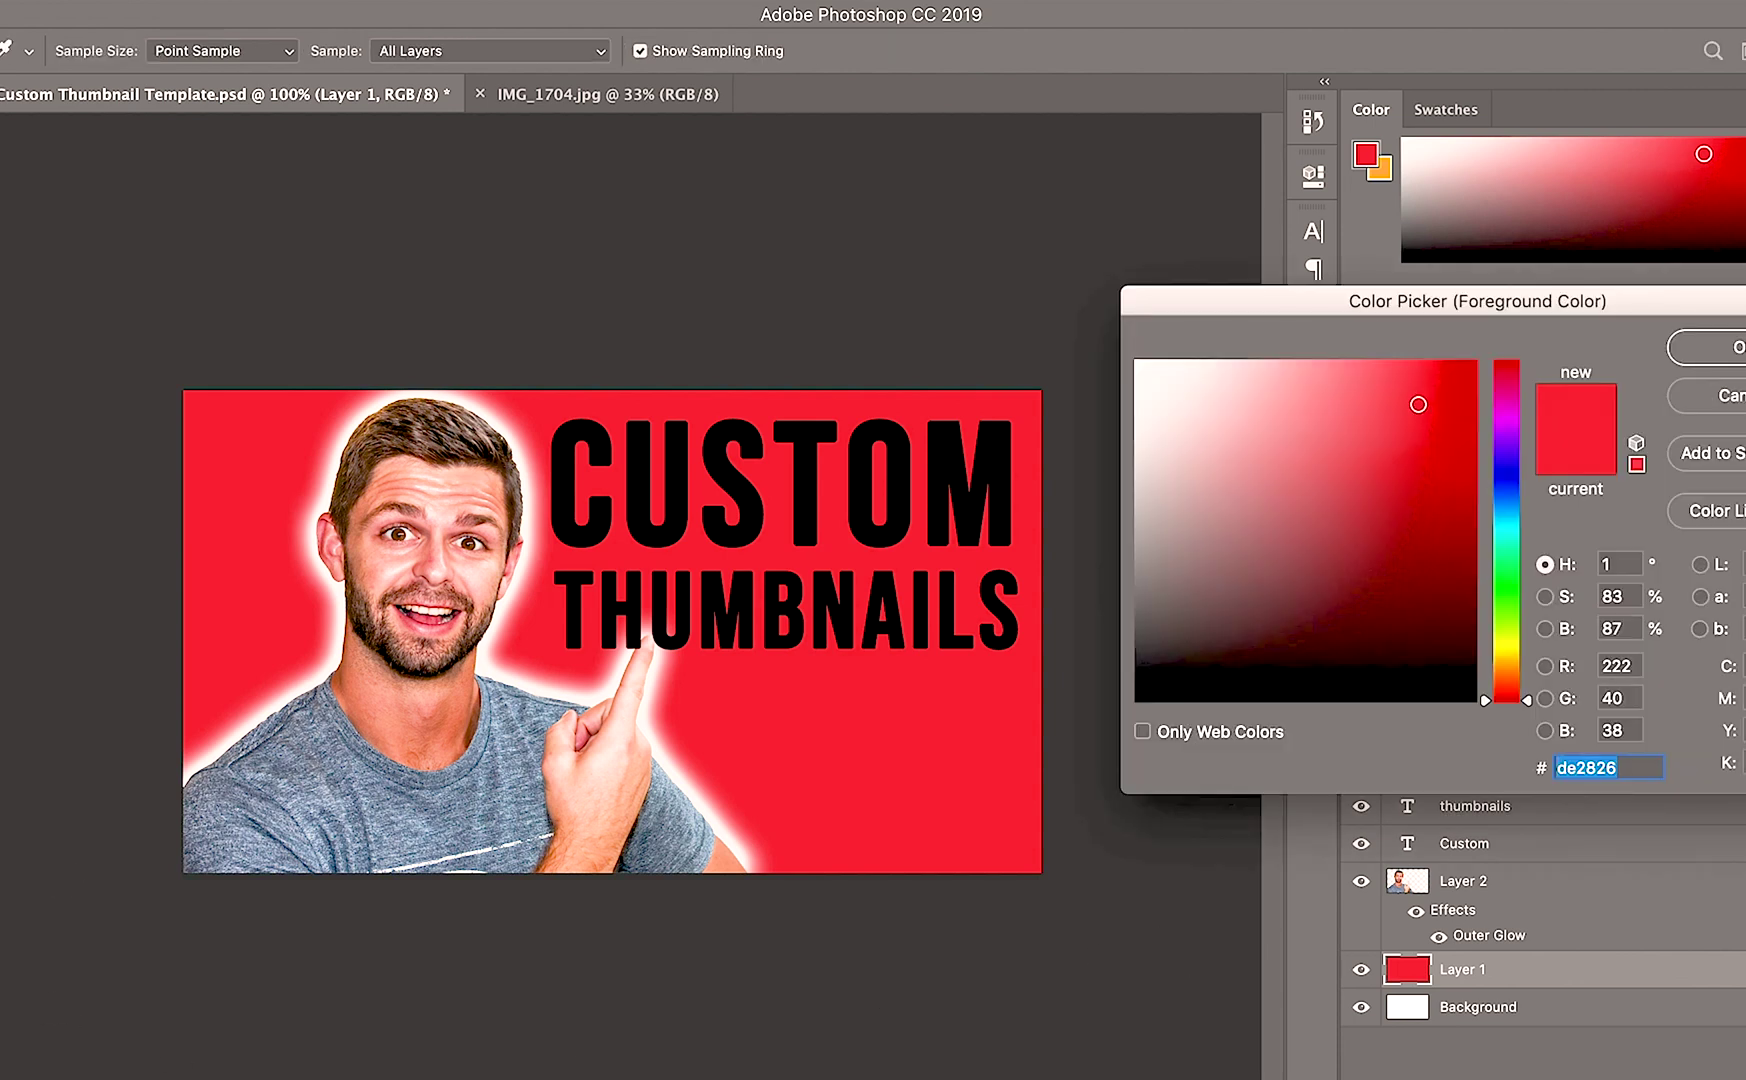
pyautogui.click(1514, 483)
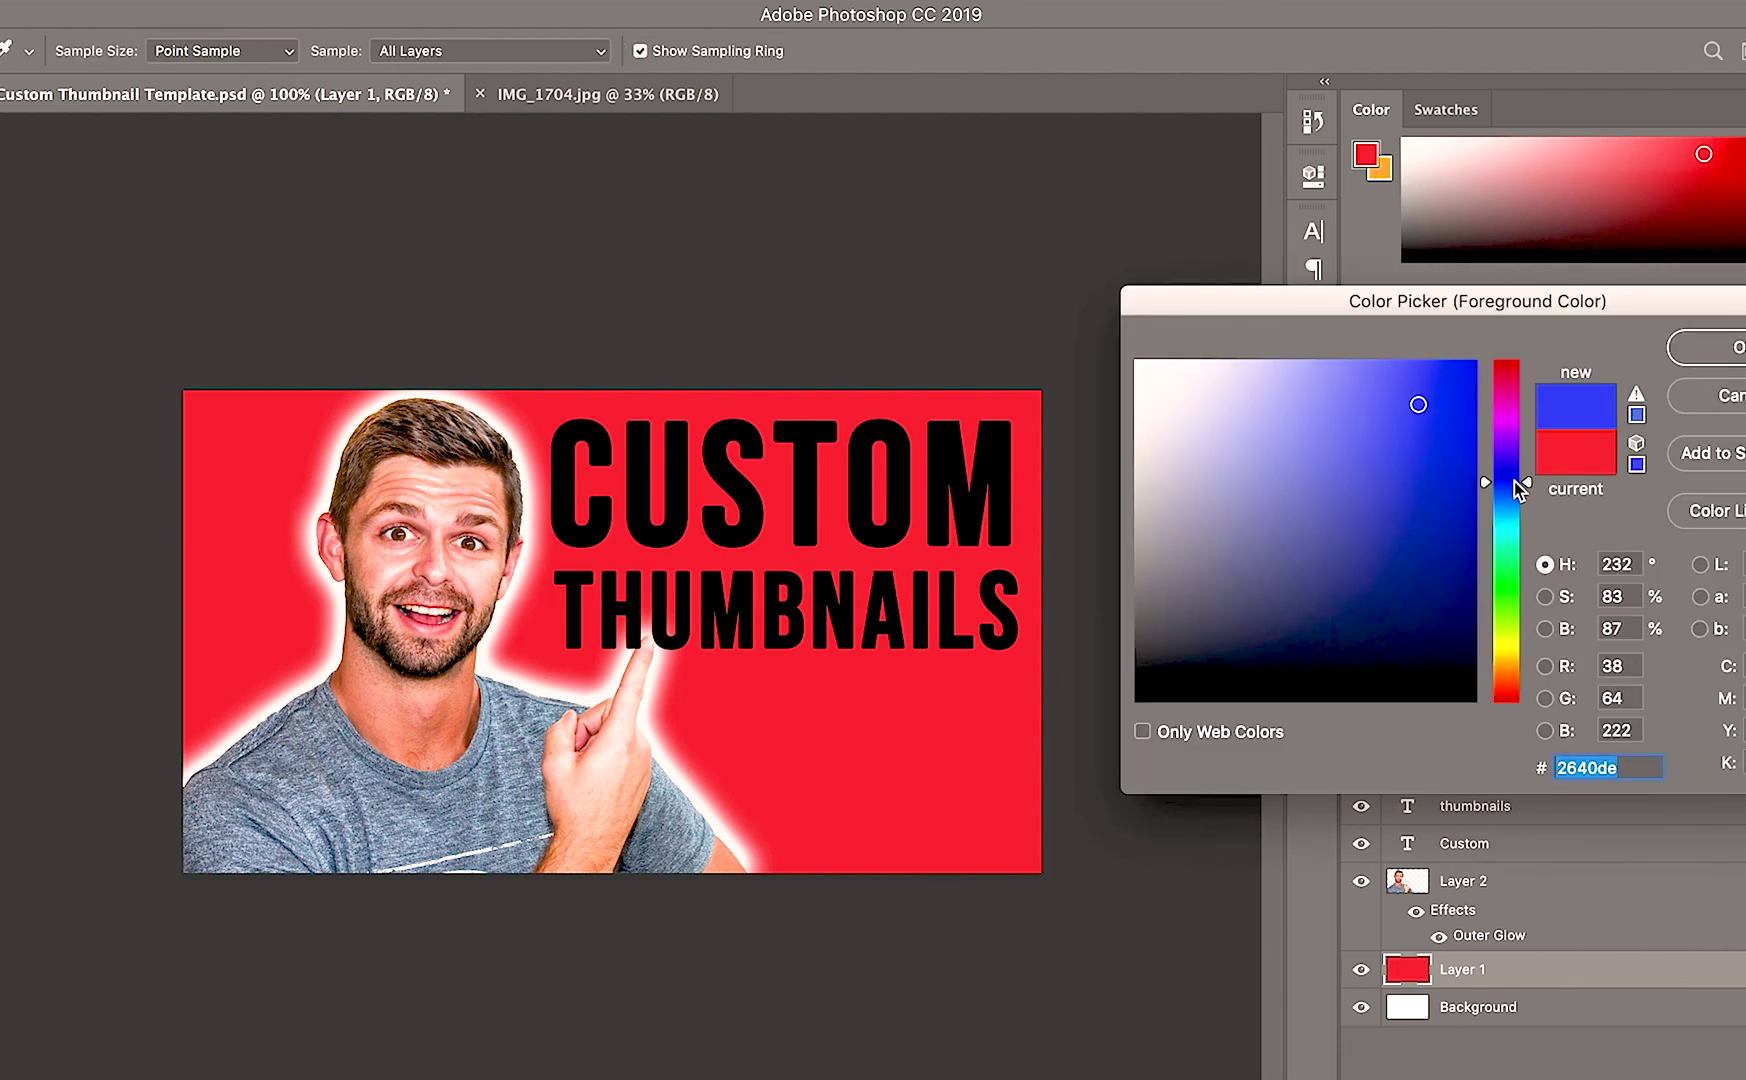
pyautogui.moveTo(1419, 405); pyautogui.dragTo(1407, 394)
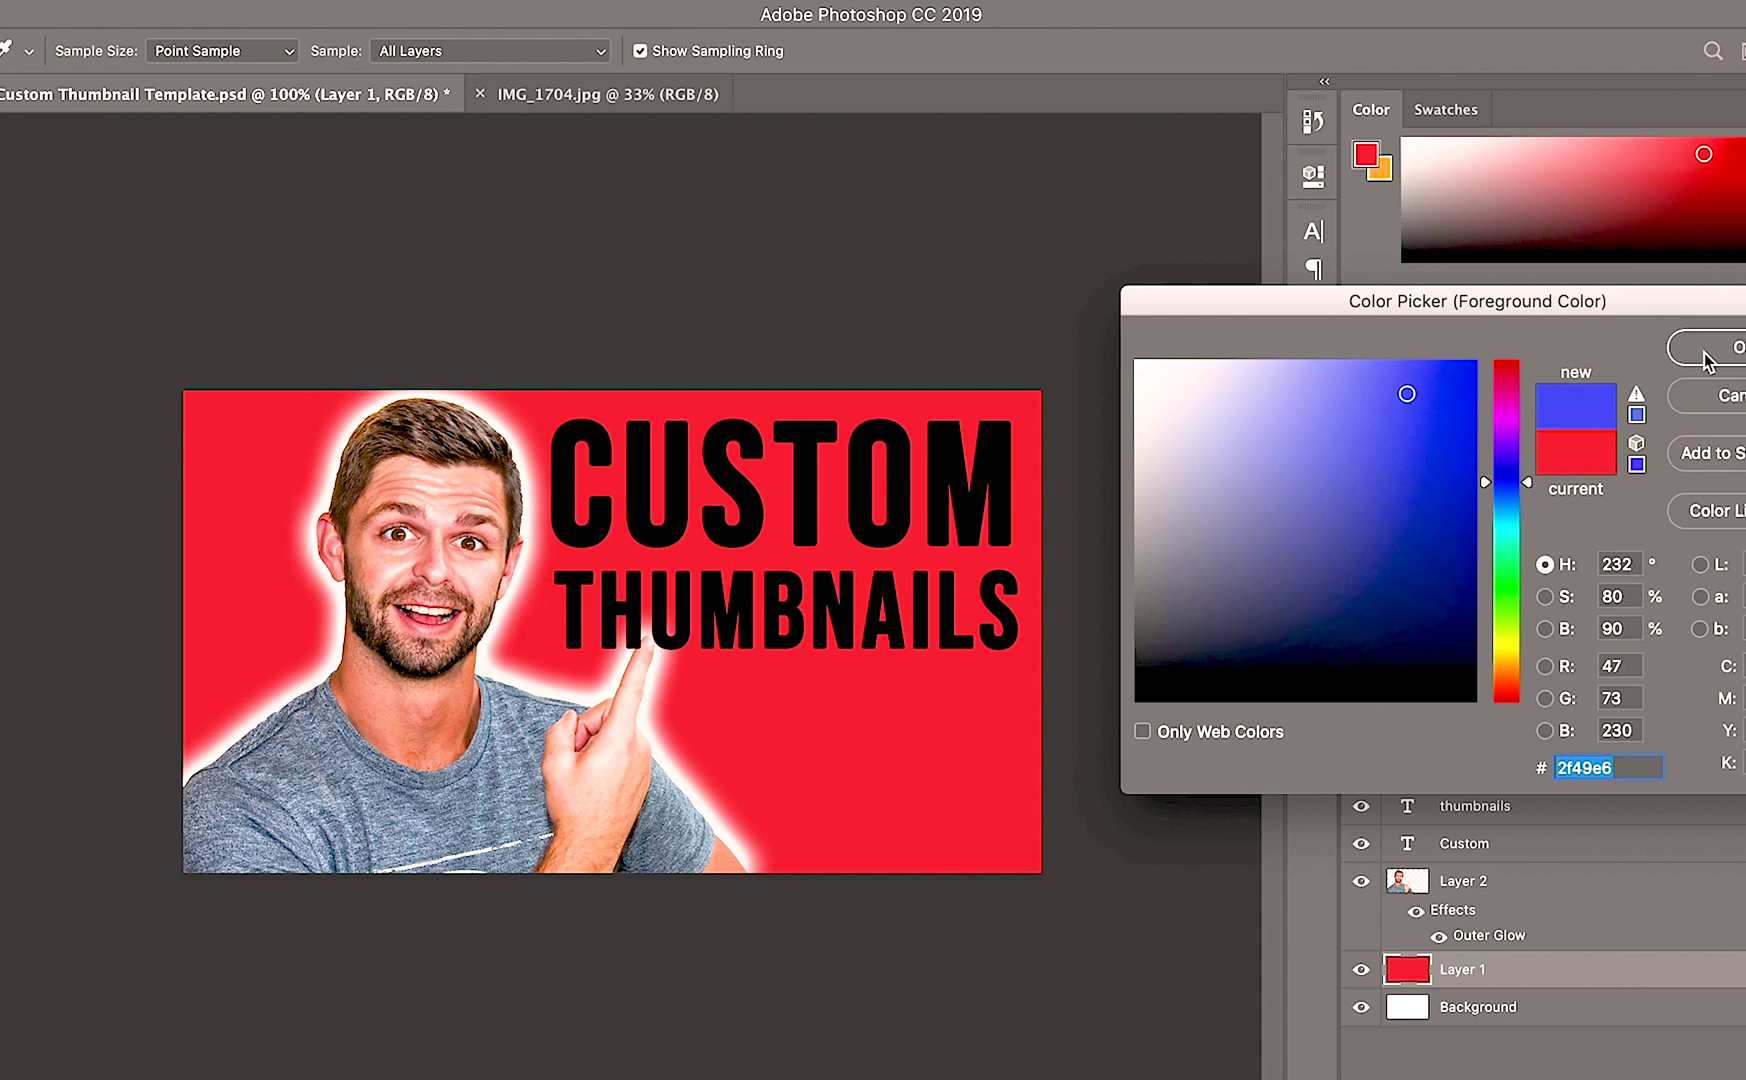
pyautogui.click(1706, 350)
pyautogui.click(918, 749)
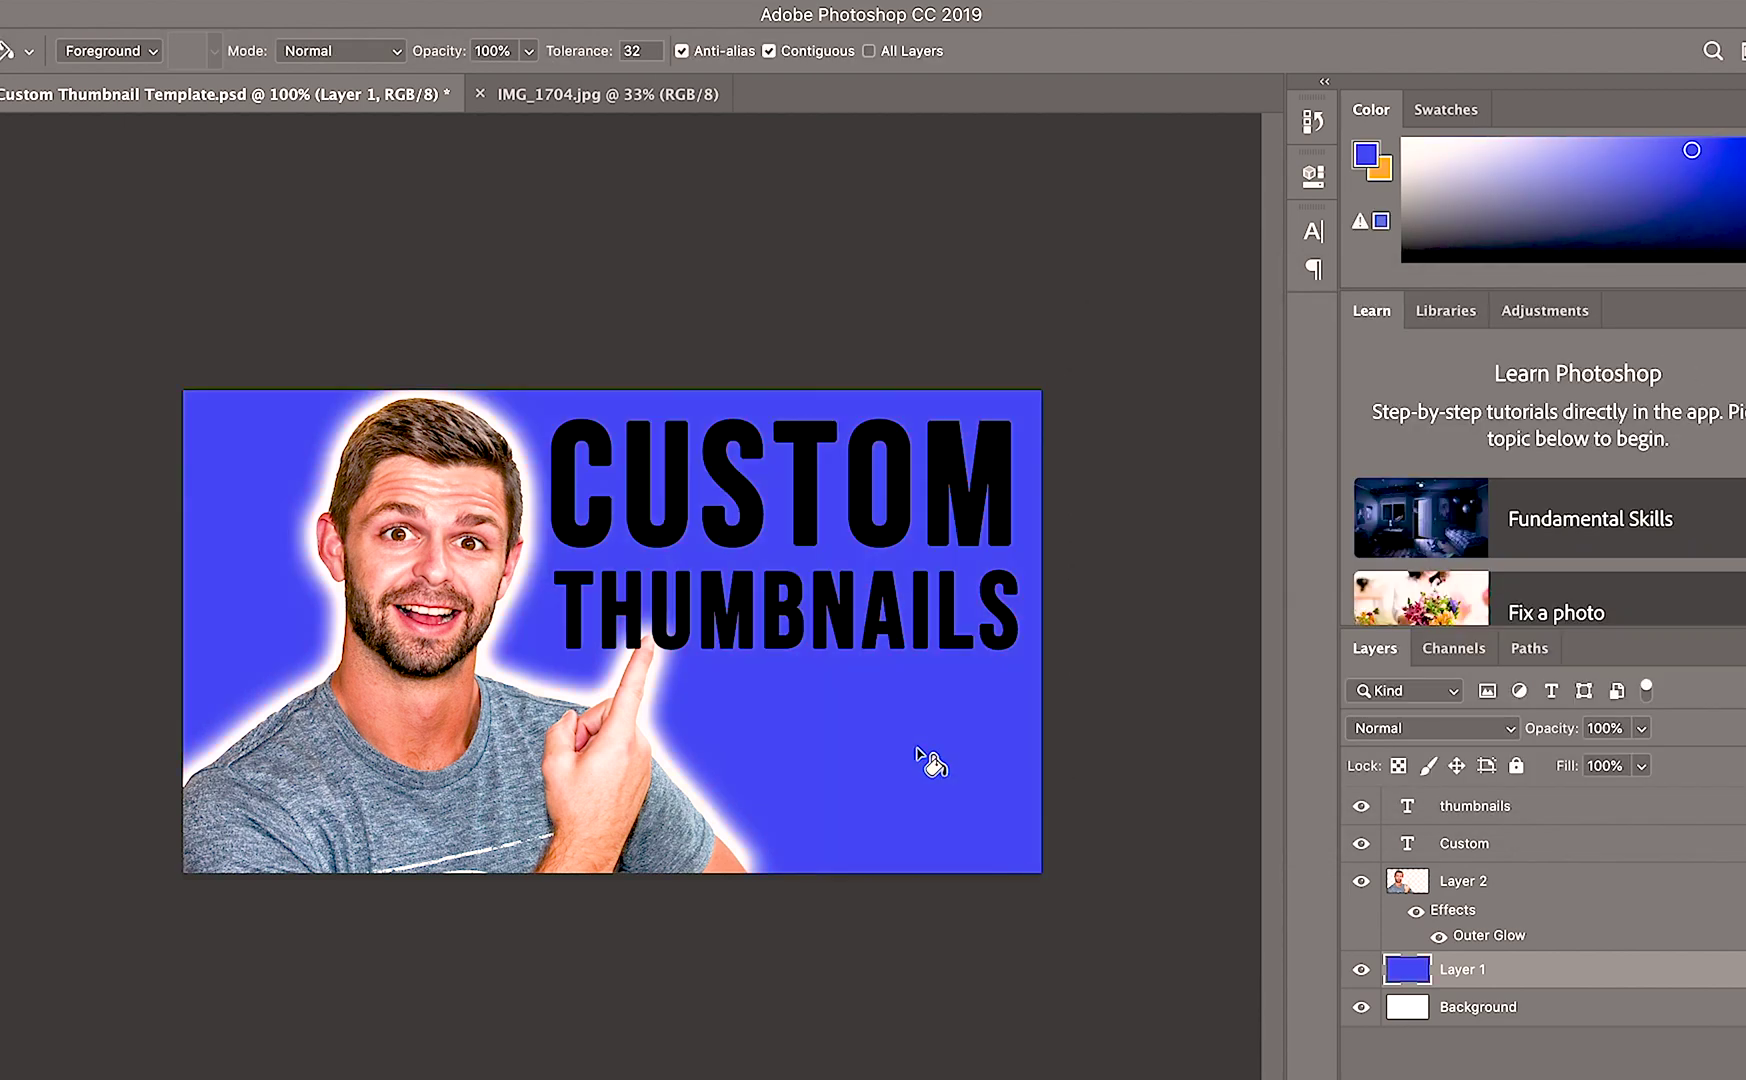